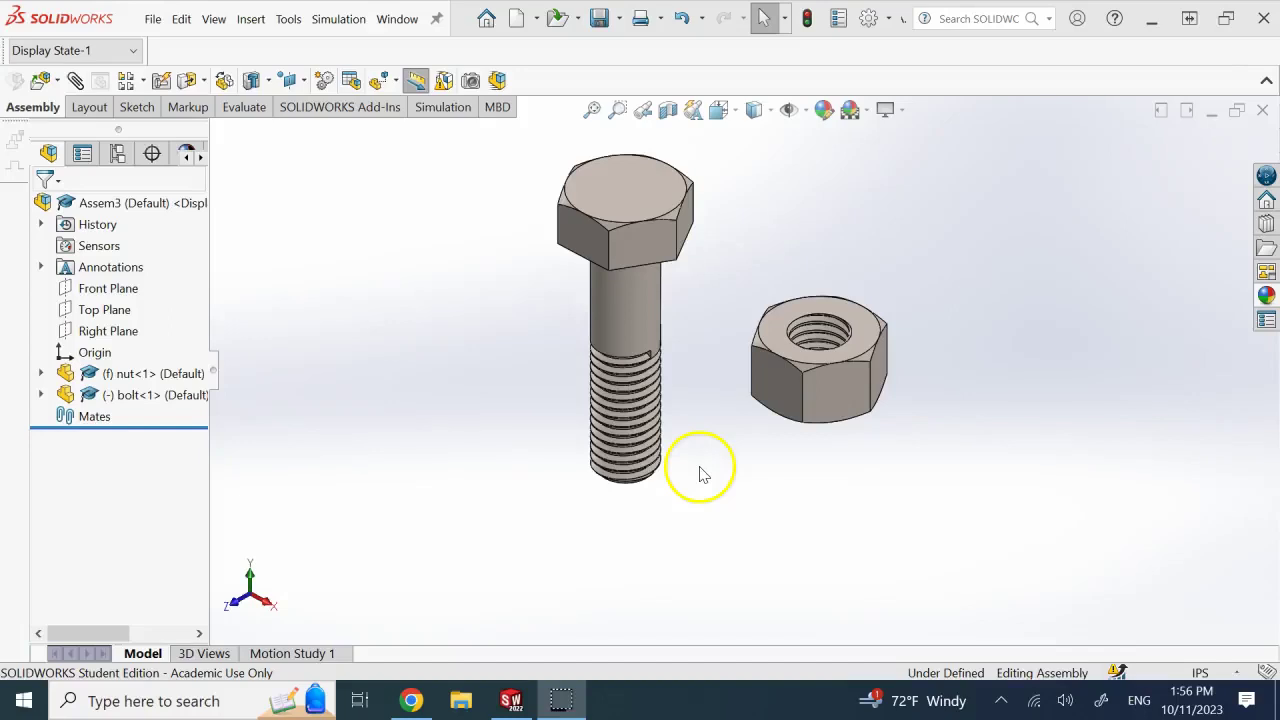
- Examine the nut and bolt components in the assembly, highlighting each one in turn
scroll(700, 225, down, 2)
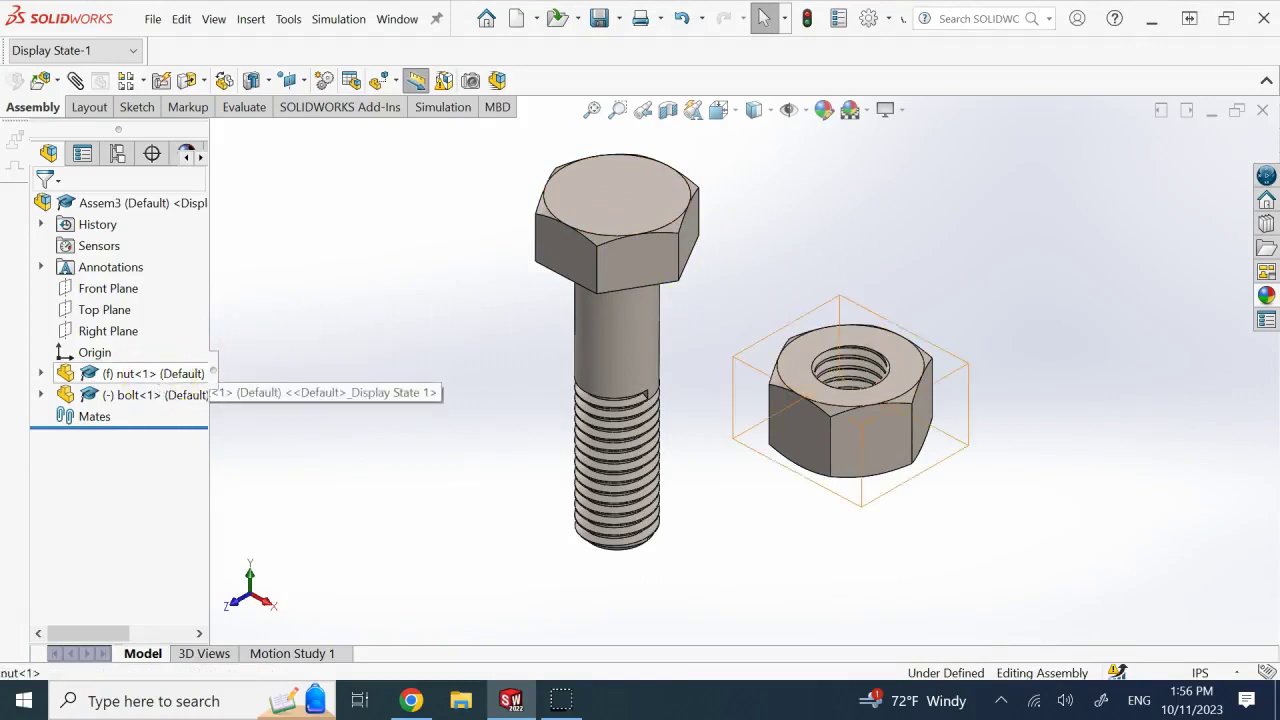
click(137, 372)
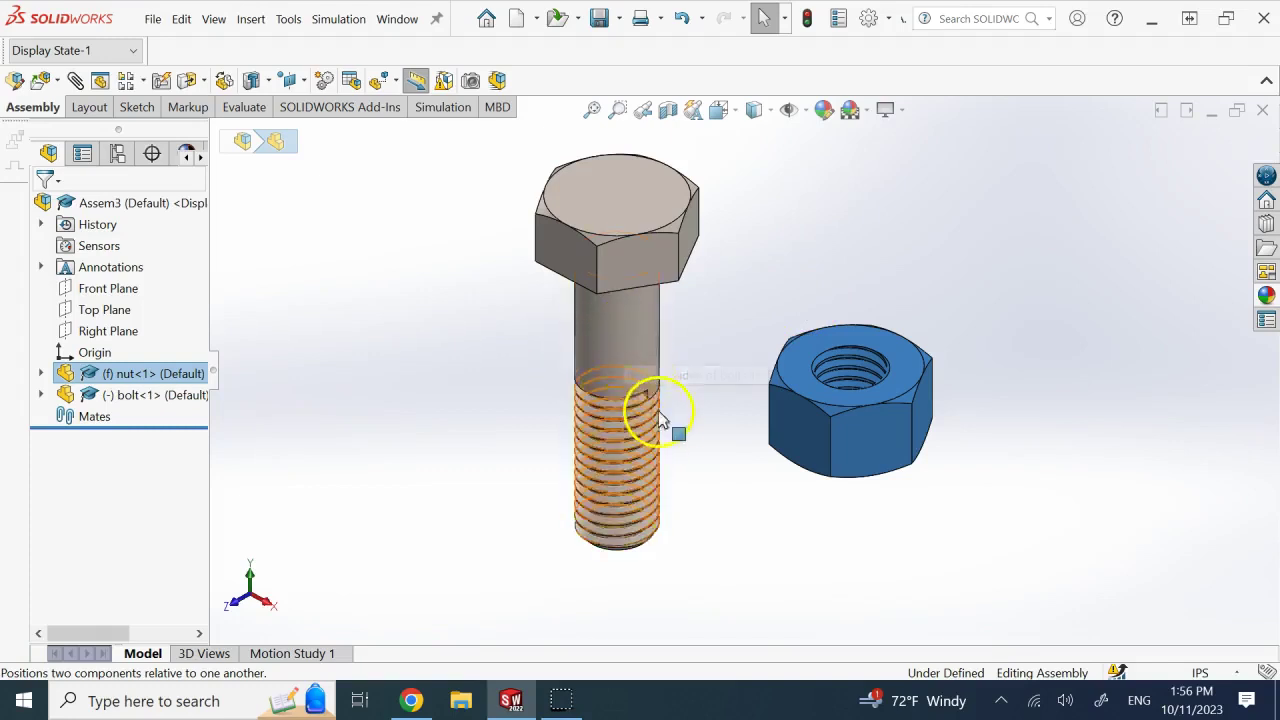
scroll(625, 400, down, 2)
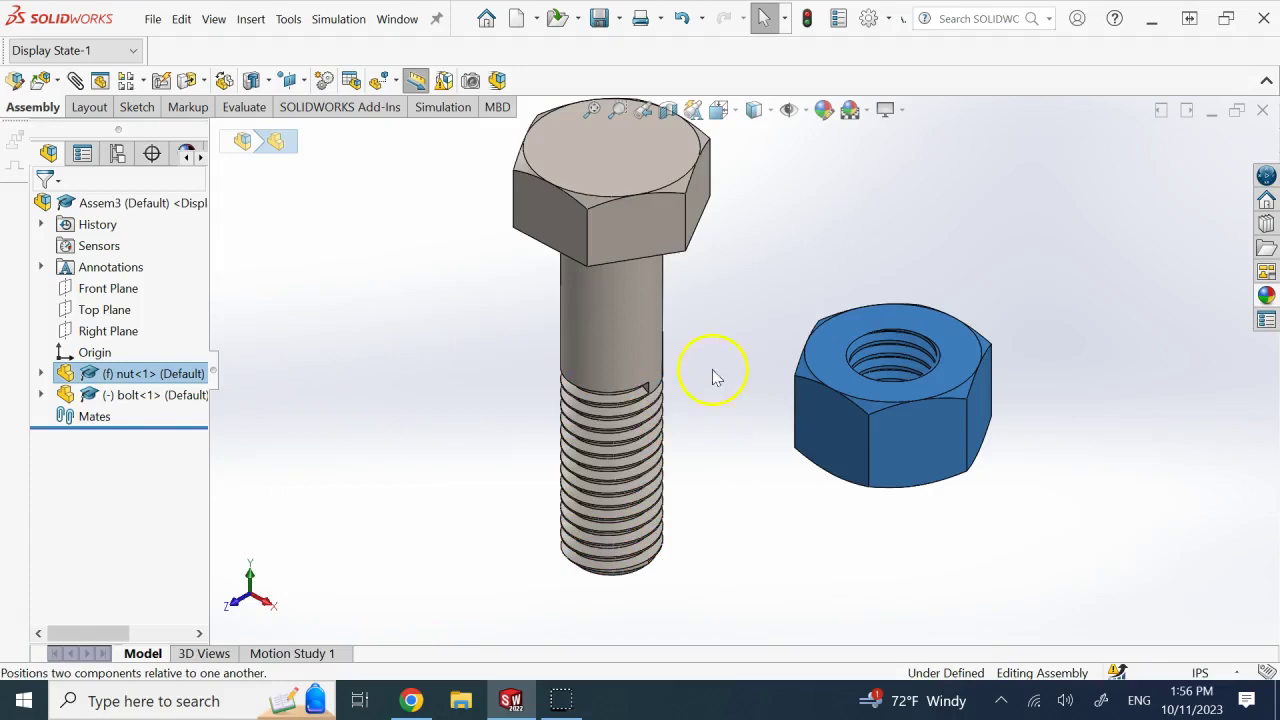
click(791, 271)
scroll(715, 218, up, 2)
scroll(714, 218, down, 2)
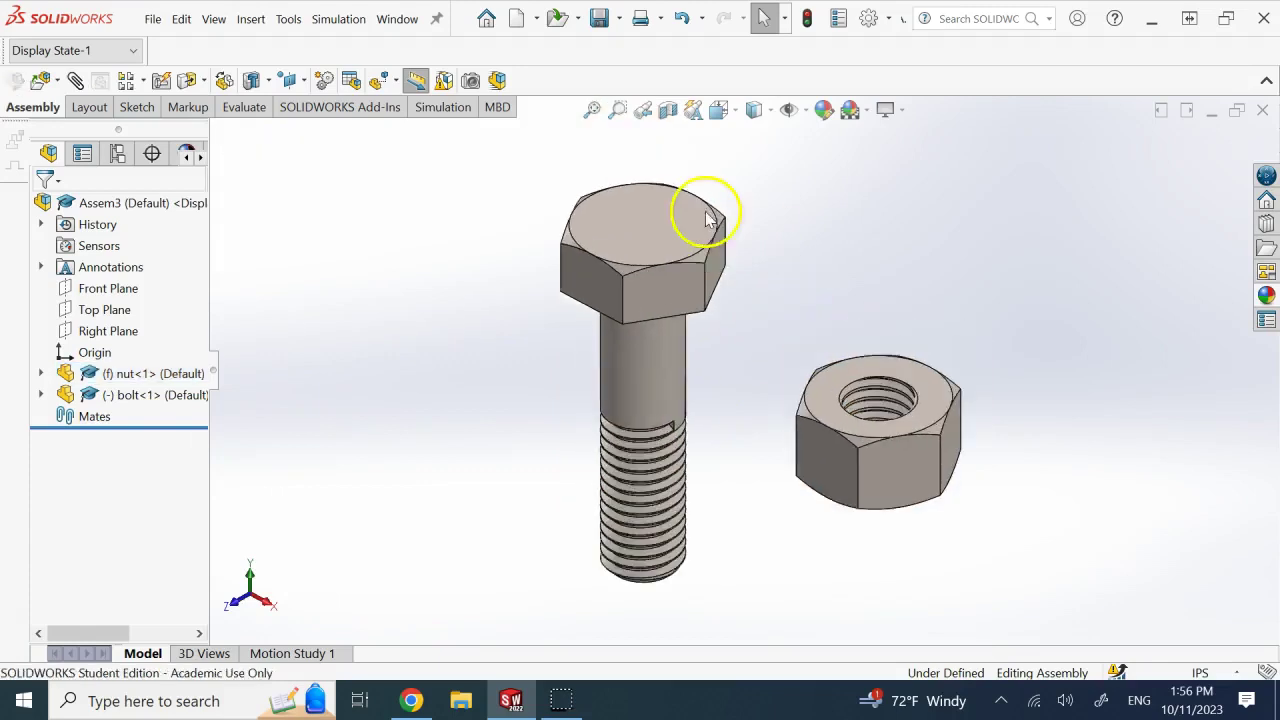
click(609, 389)
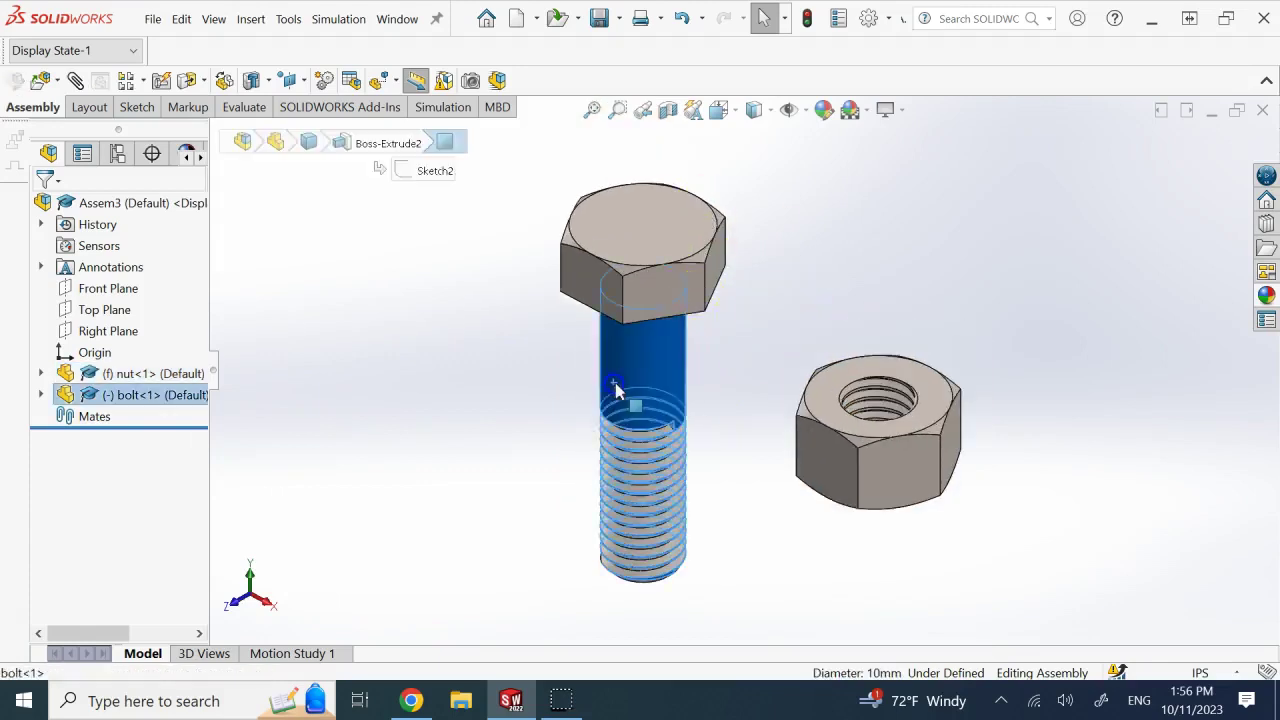
click(1078, 362)
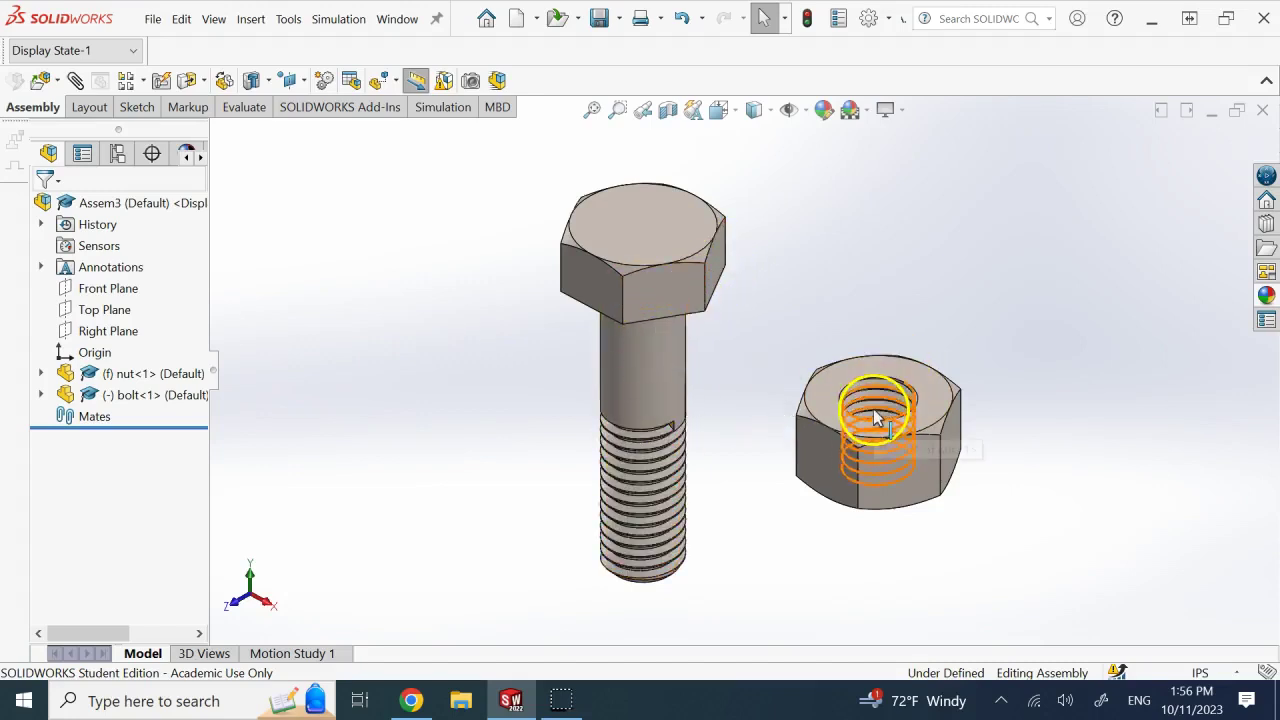
- Try to line up the bolt with the nut by freely moving the bolt over it
drag(705, 352, 868, 300)
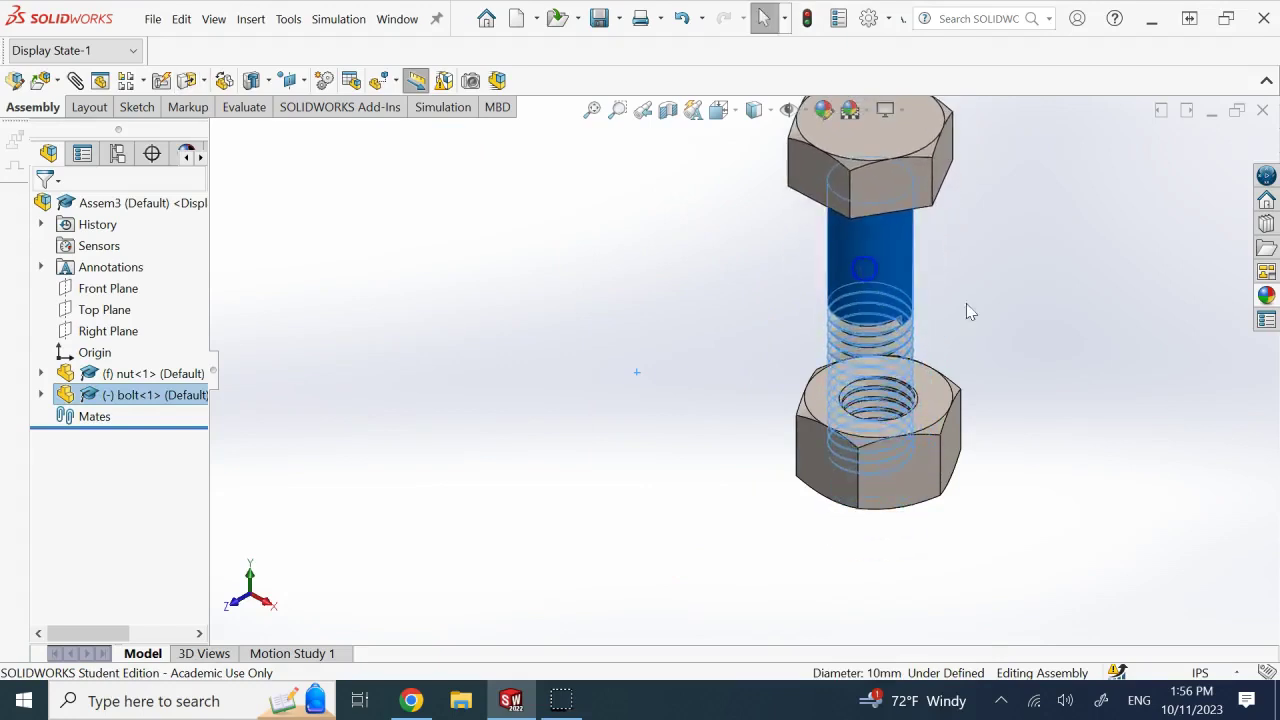
click(1000, 303)
scroll(890, 345, down, 3)
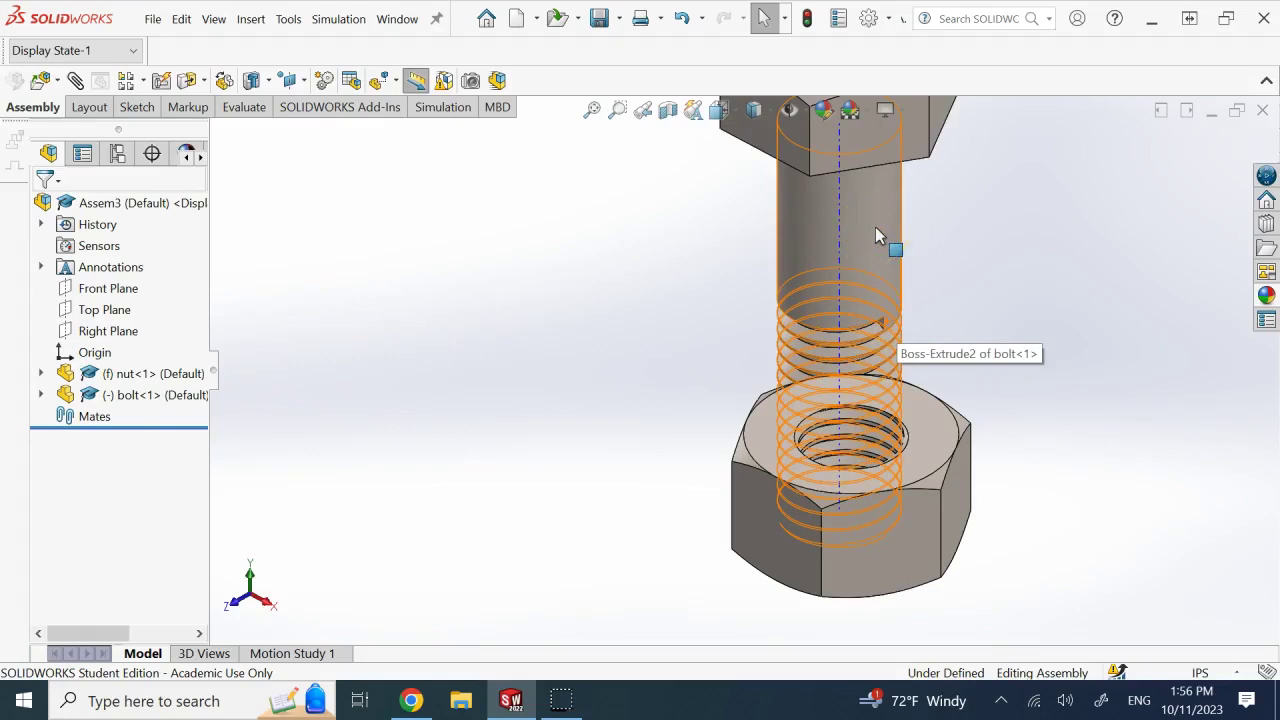
scroll(881, 280, up, 4)
scroll(791, 293, down, 3)
scroll(835, 329, up, 4)
scroll(845, 325, down, 1)
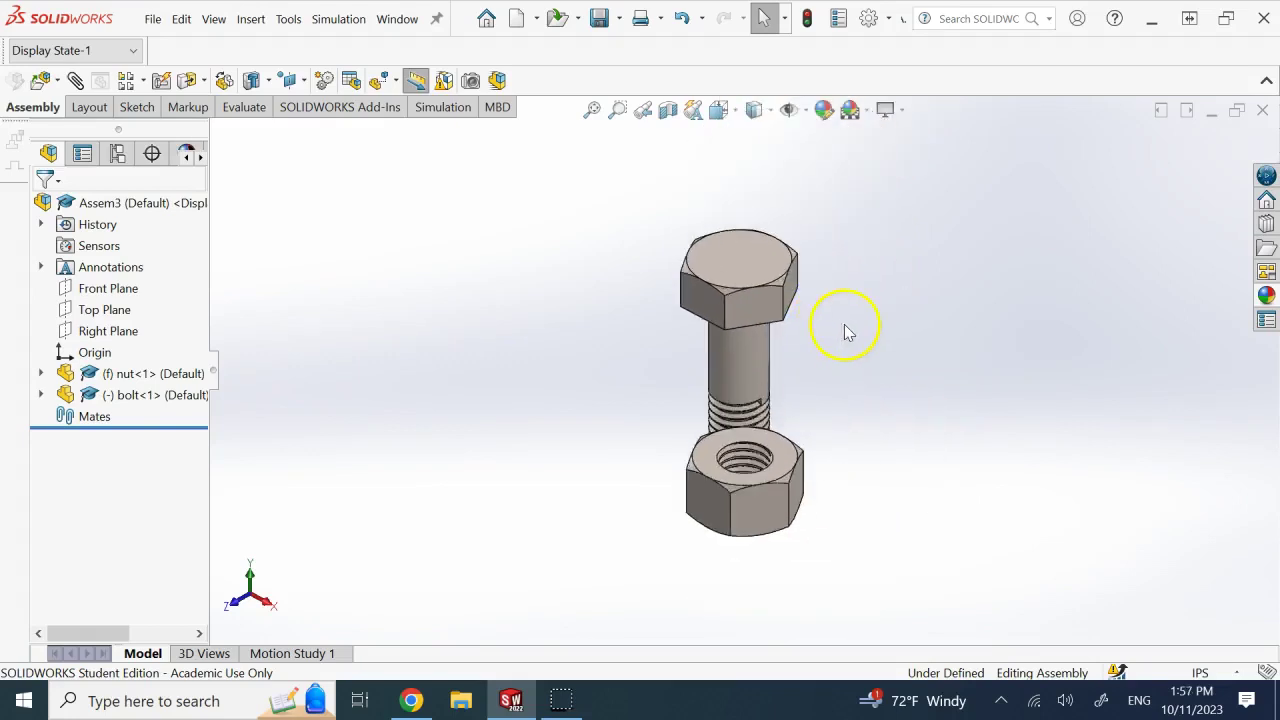
- Move the bolt away from the nut so the two parts stand apart
scroll(850, 340, down, 1)
click(766, 491)
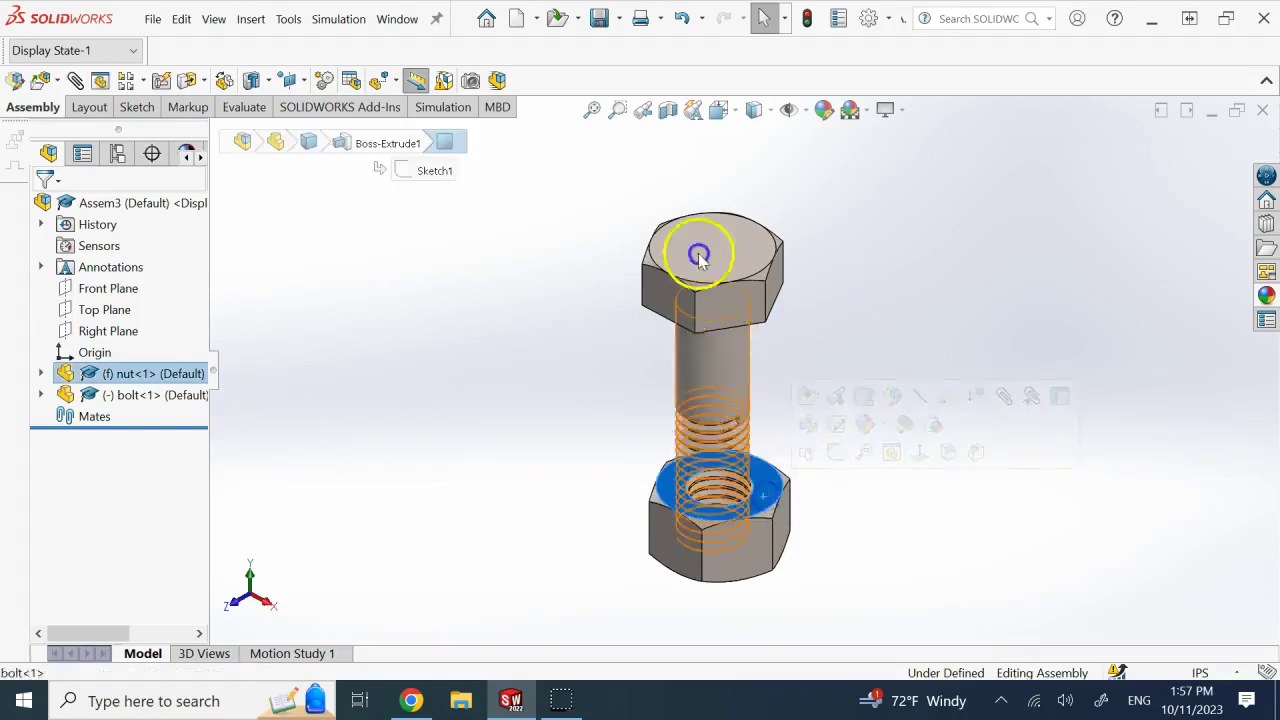
drag(700, 249, 543, 314)
scroll(742, 320, down, 1)
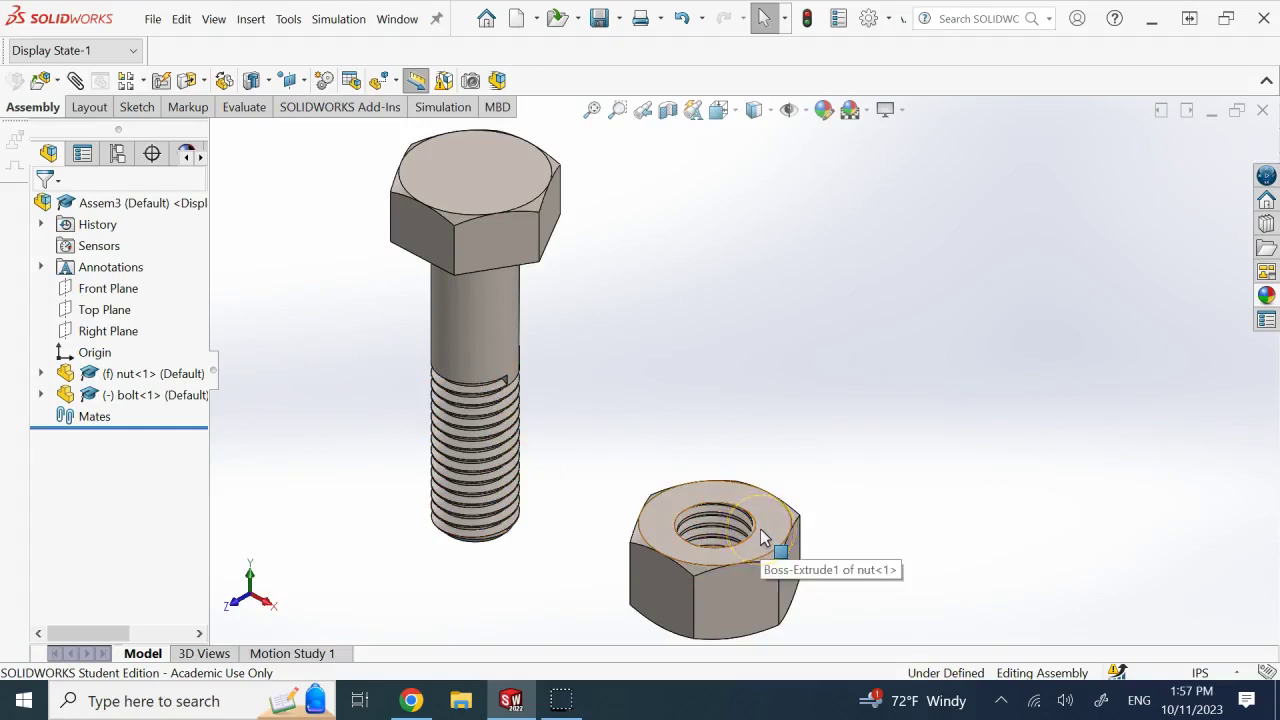
- Show the temporary axes of the bolt and nut
click(806, 110)
click(815, 166)
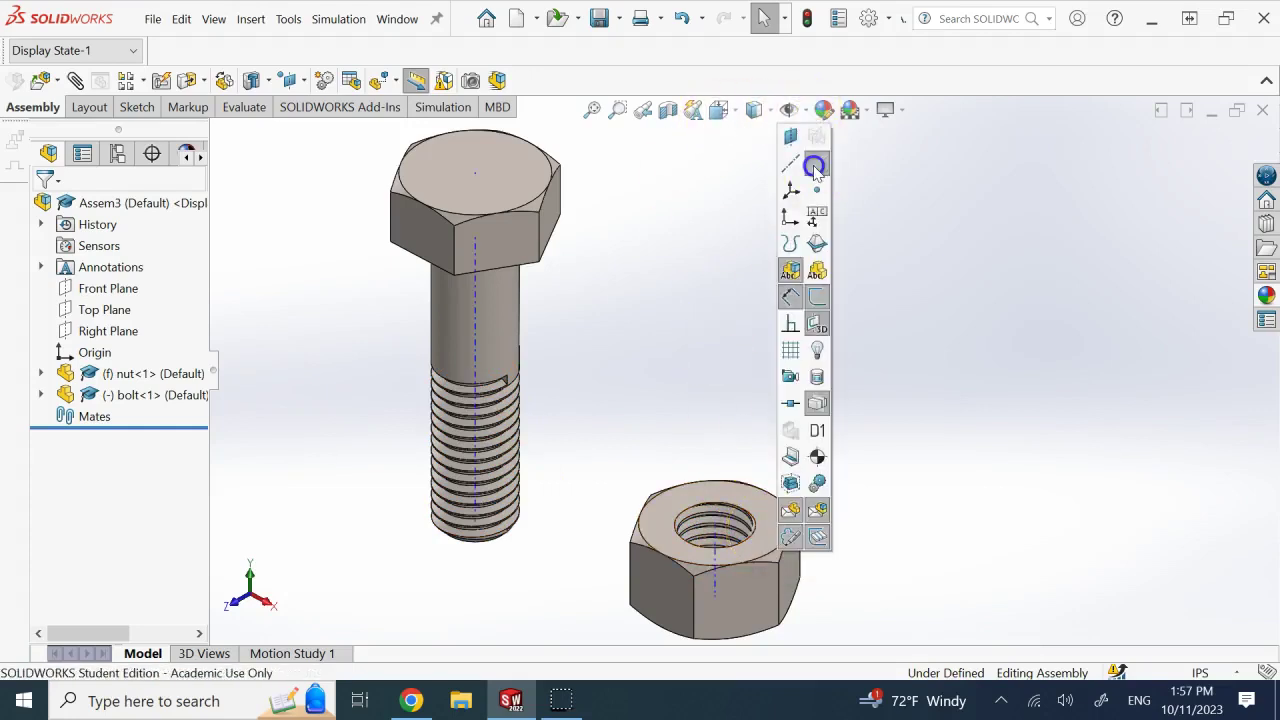
click(1070, 410)
- Mate the bolt's temporary axis to the nut's temporary axis so the two parts are aligned
click(478, 324)
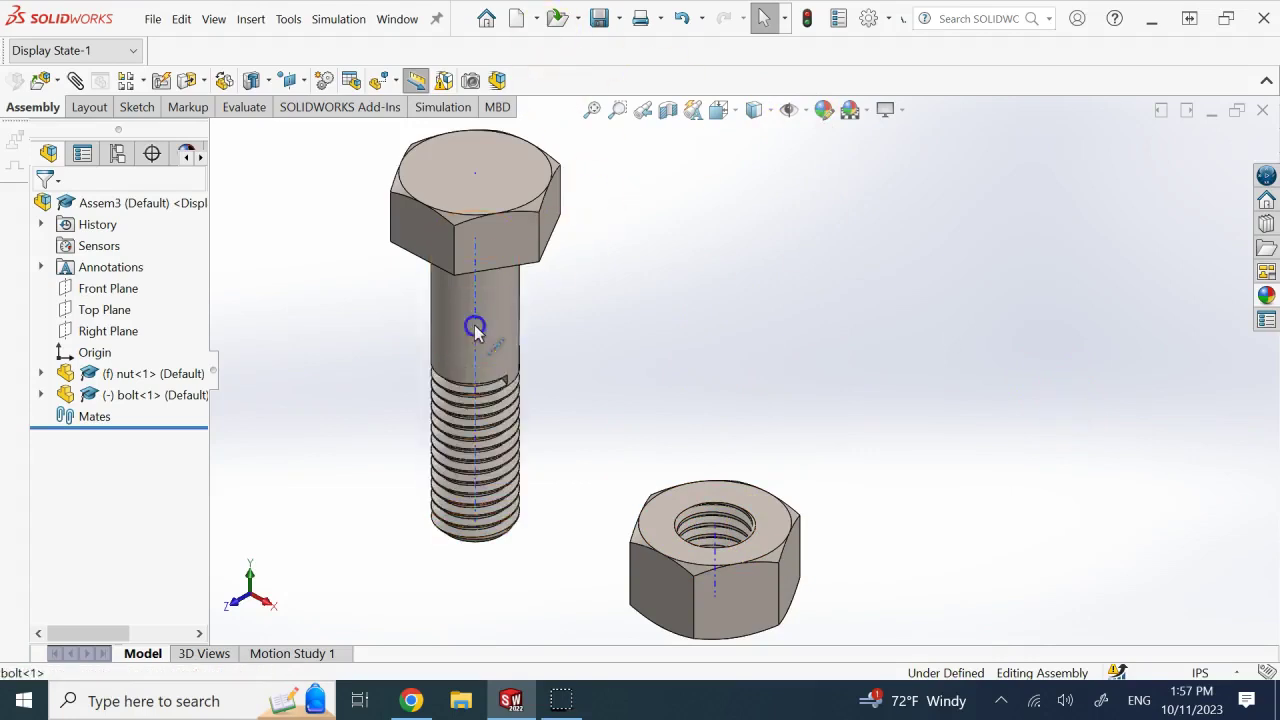
ctrl+click(717, 585)
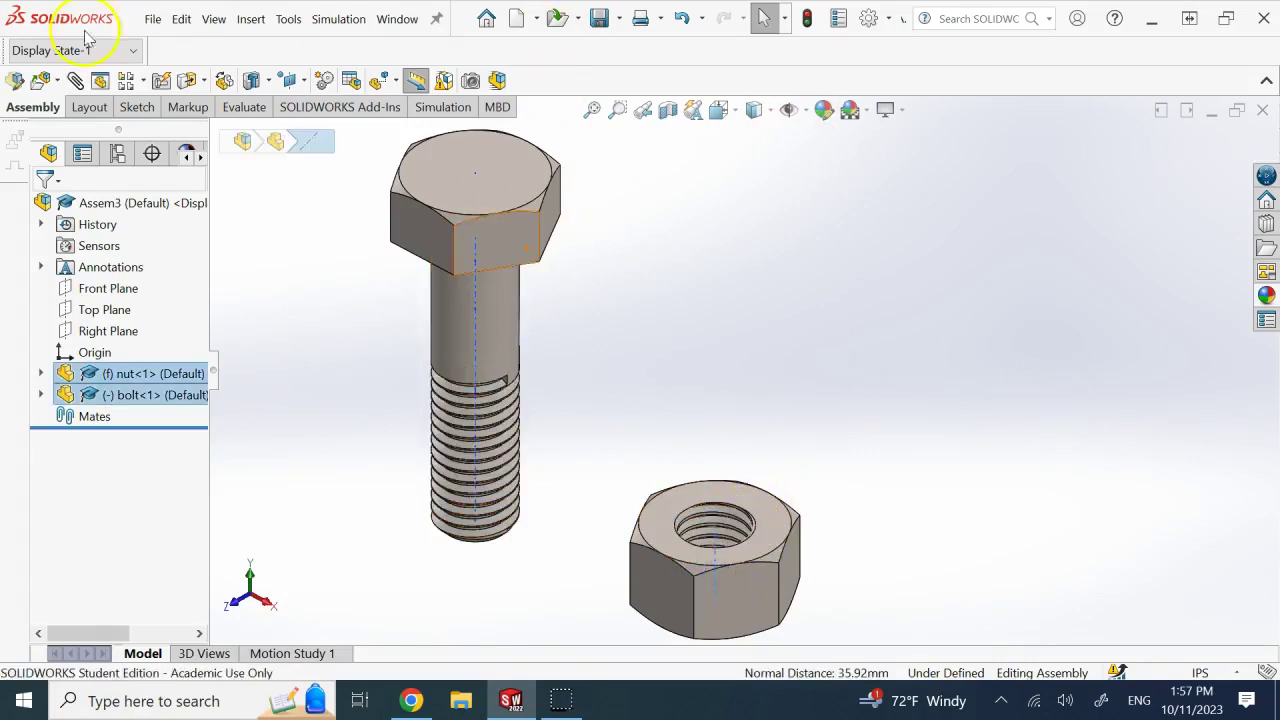
click(76, 81)
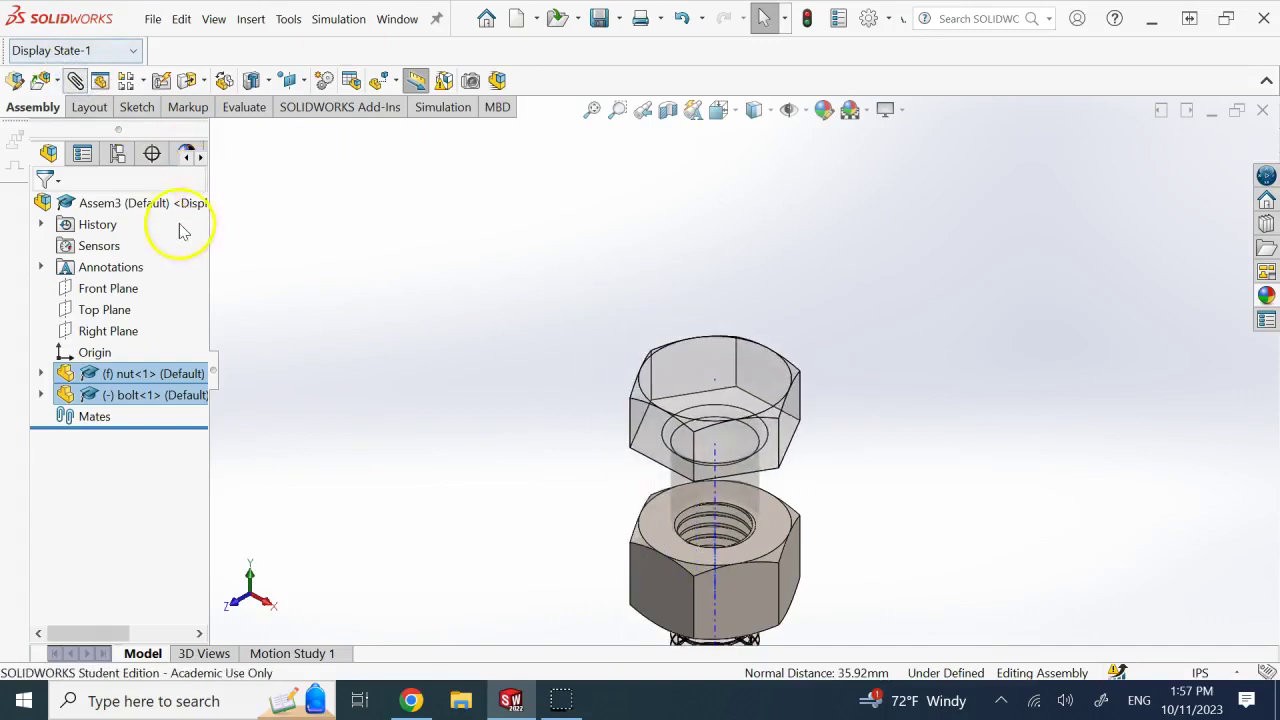
click(40, 205)
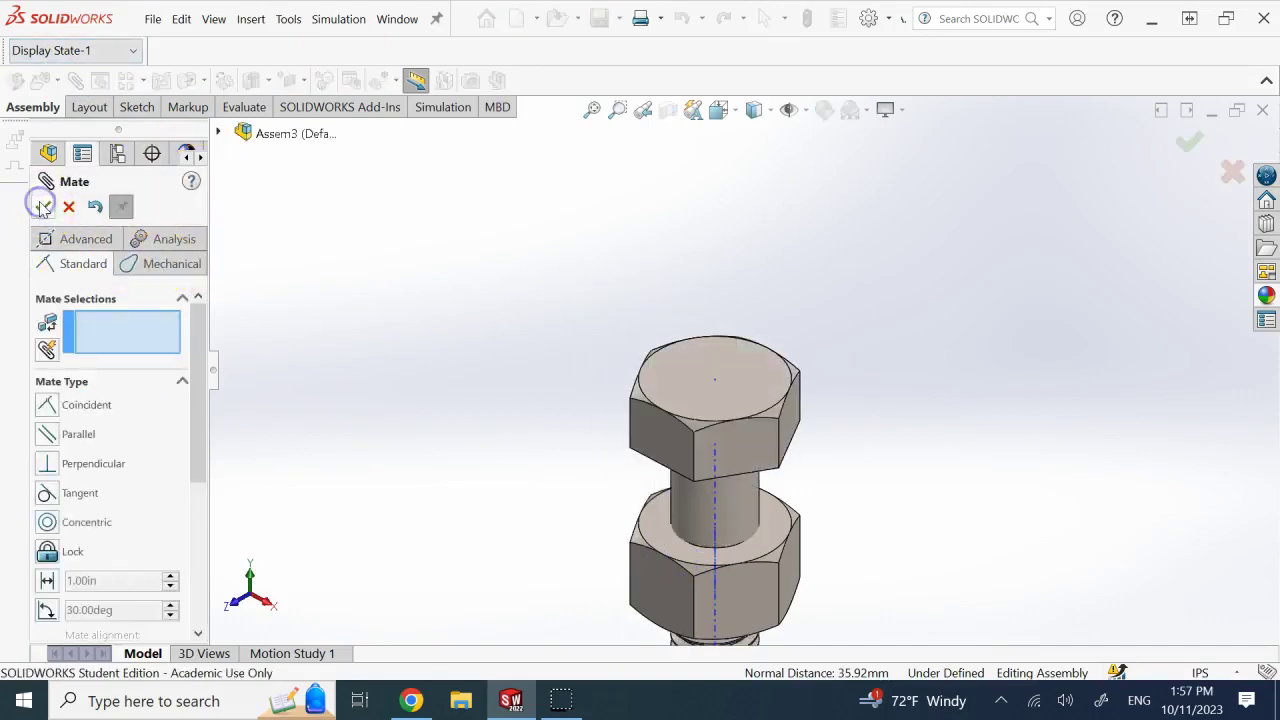
click(40, 205)
- Slide the bolt up along the shared axis until its threaded end sits just above the nut
click(732, 222)
drag(755, 393, 704, 100)
scroll(857, 230, up, 4)
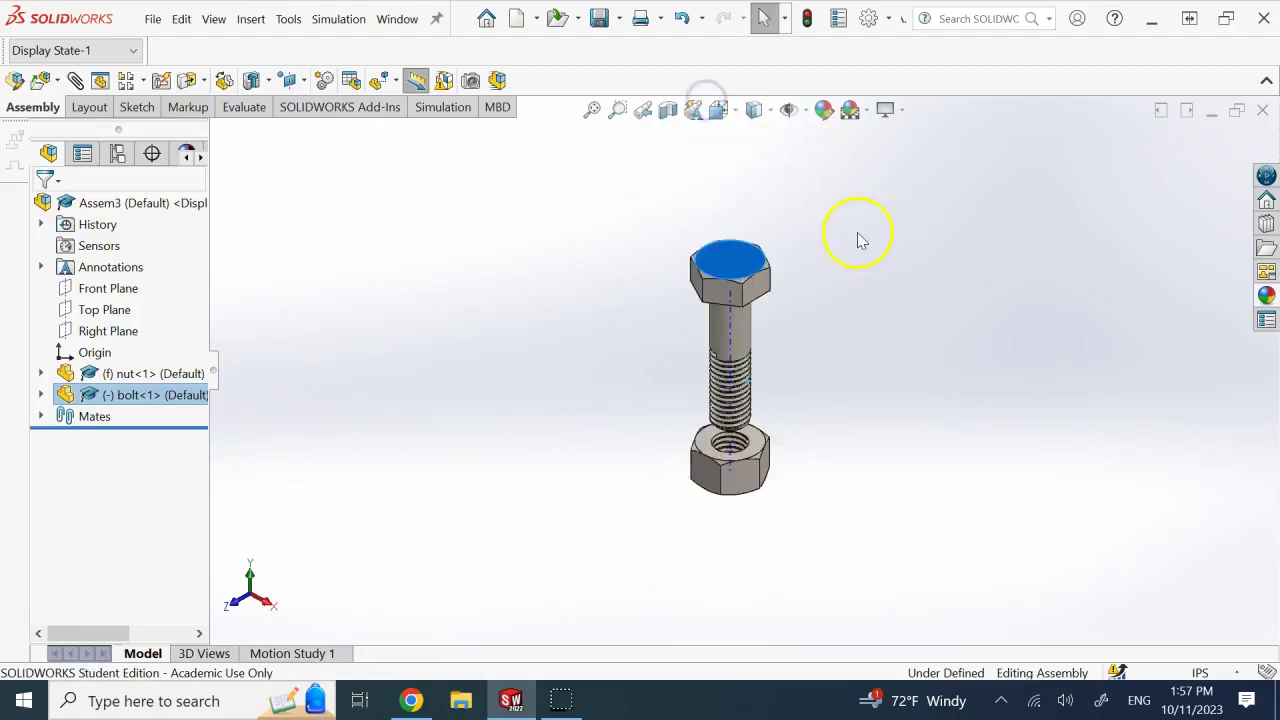
scroll(857, 225, down, 1)
- Hide the temporary axes in the assembly view
click(805, 112)
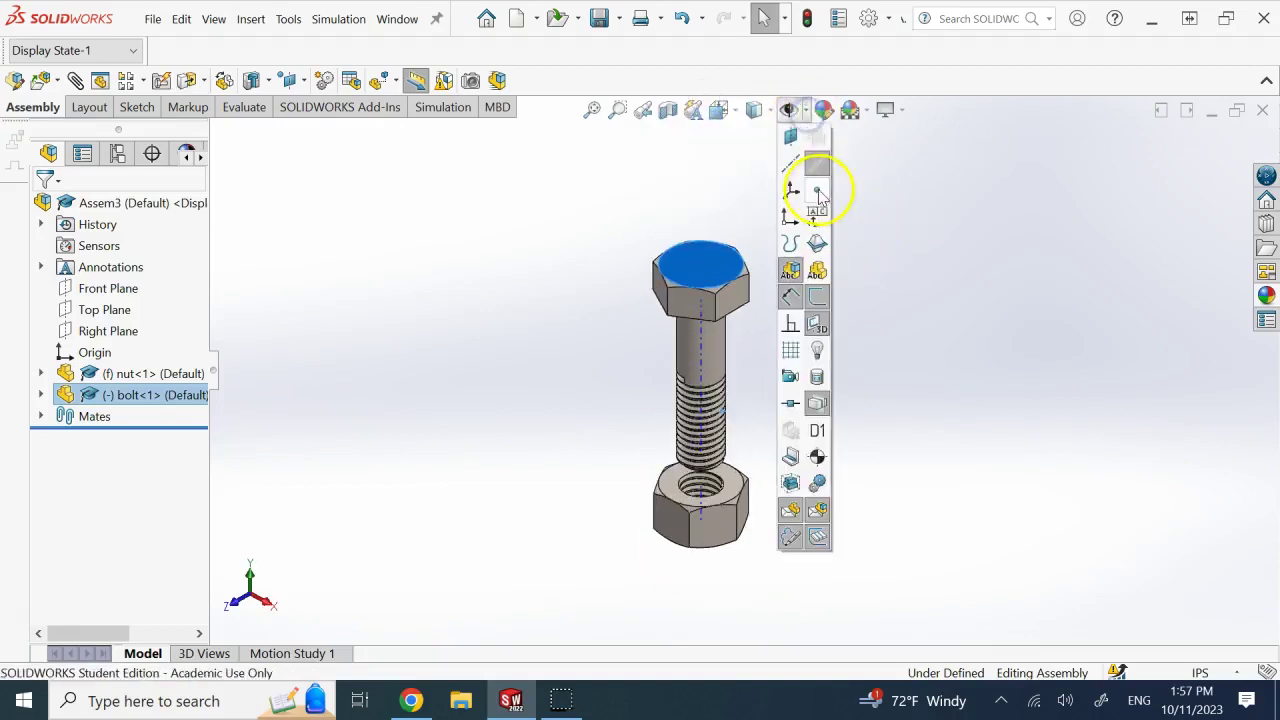
click(928, 241)
scroll(709, 380, down, 2)
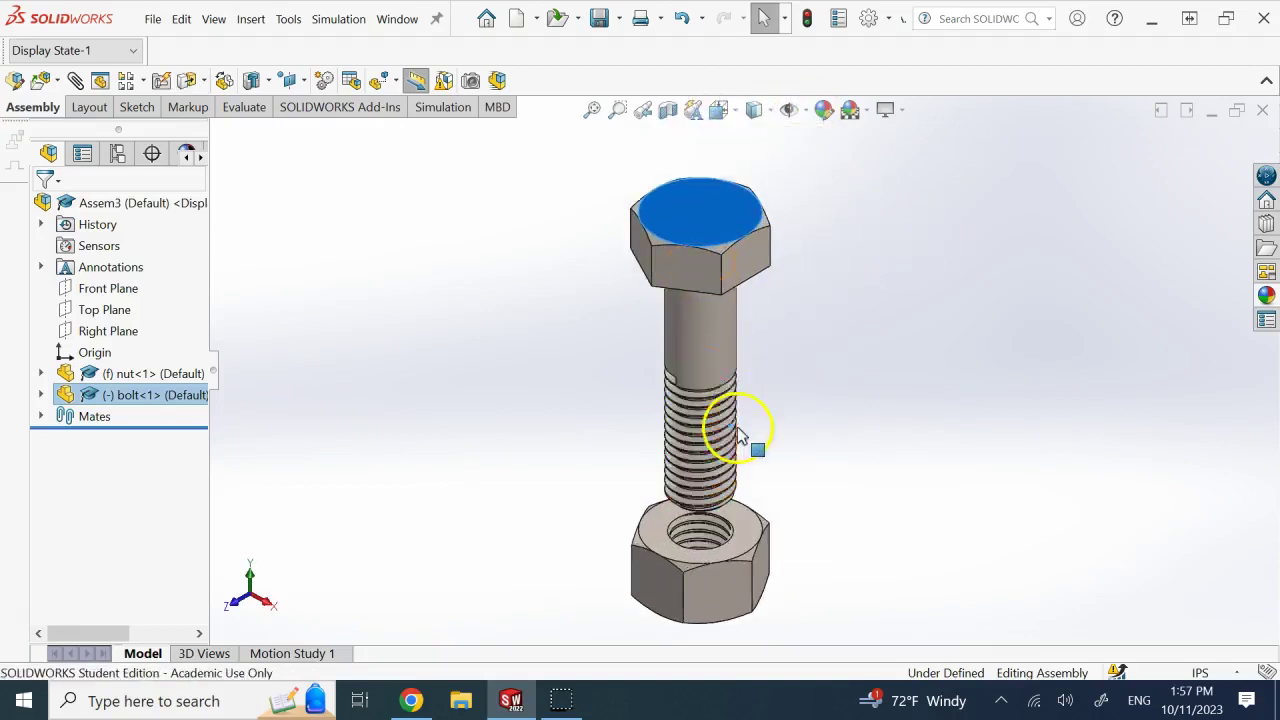
- Lower the bolt slightly along its axis so its tip sits at the nut's hole
scroll(705, 410, up, 2)
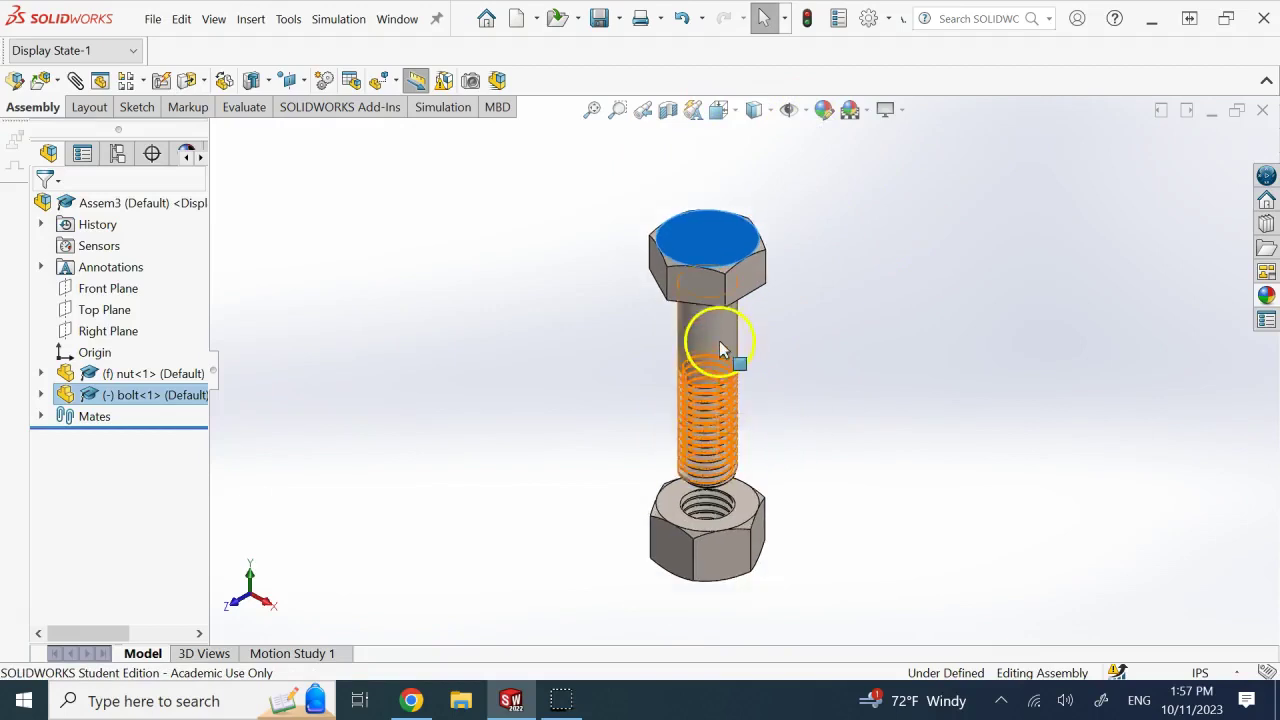
click(678, 355)
mouse_move(678, 355)
mouse_down()
mouse_move(683, 388)
mouse_move(692, 367)
mouse_up()
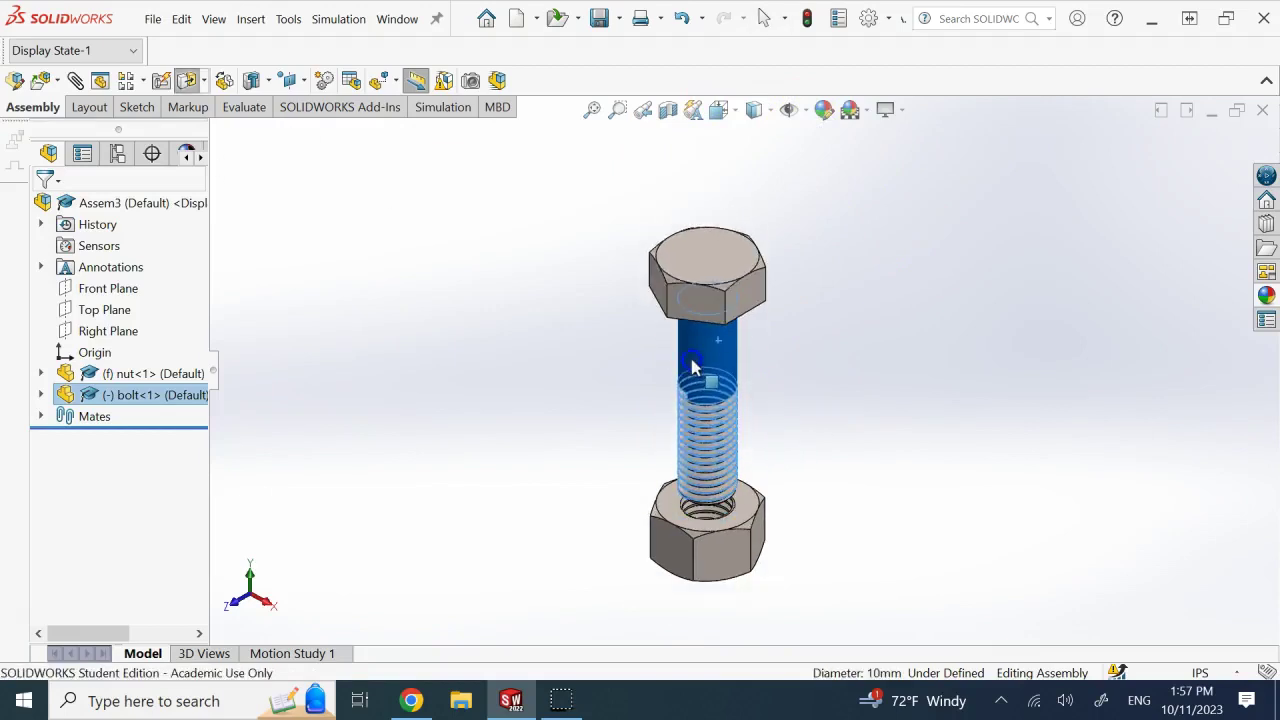
click(847, 403)
- Start a mechanical Screw mate with Distance/revolution set to 0.05905512 in
key(Up)
scroll(773, 434, down, 1)
scroll(772, 434, up, 2)
scroll(772, 429, down, 2)
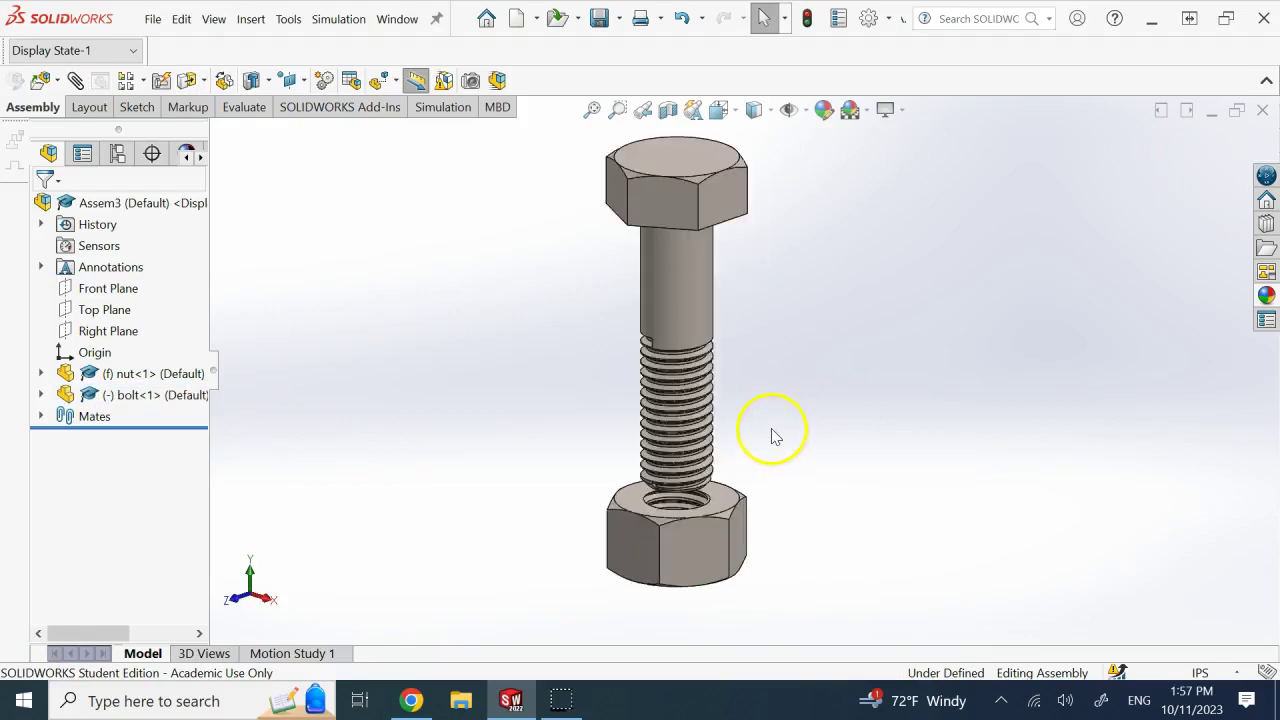
click(77, 81)
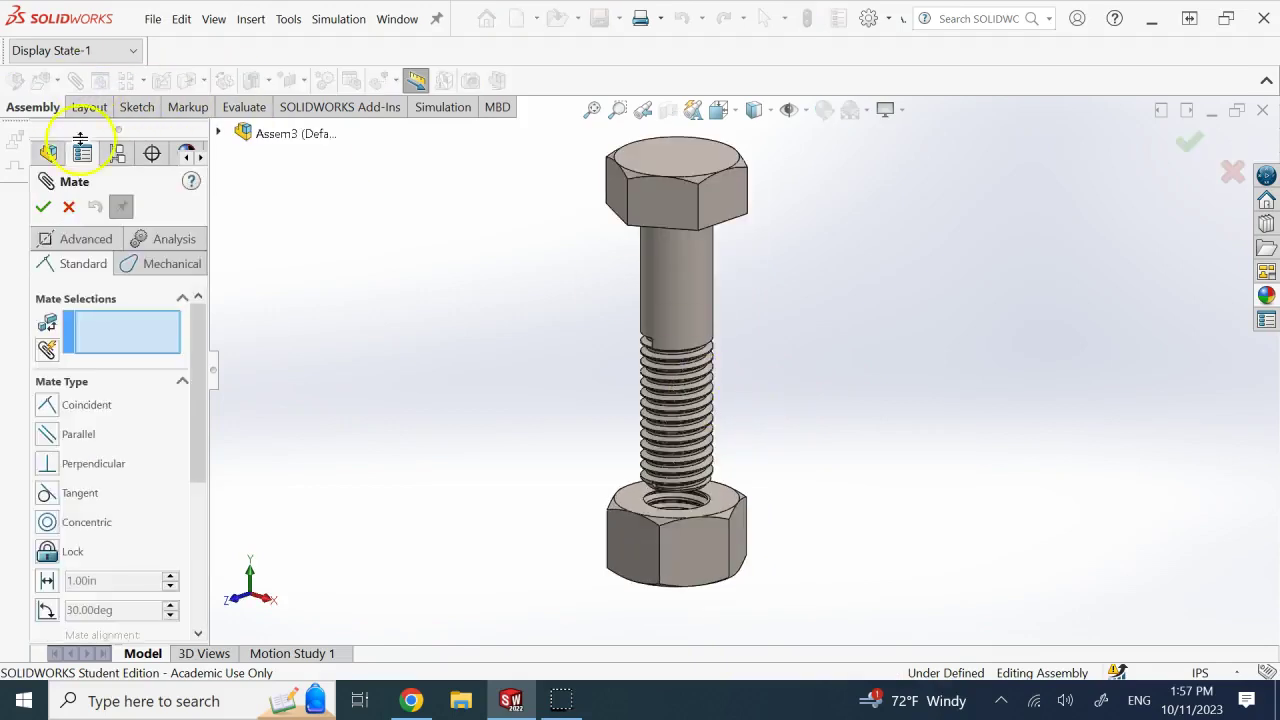
click(165, 270)
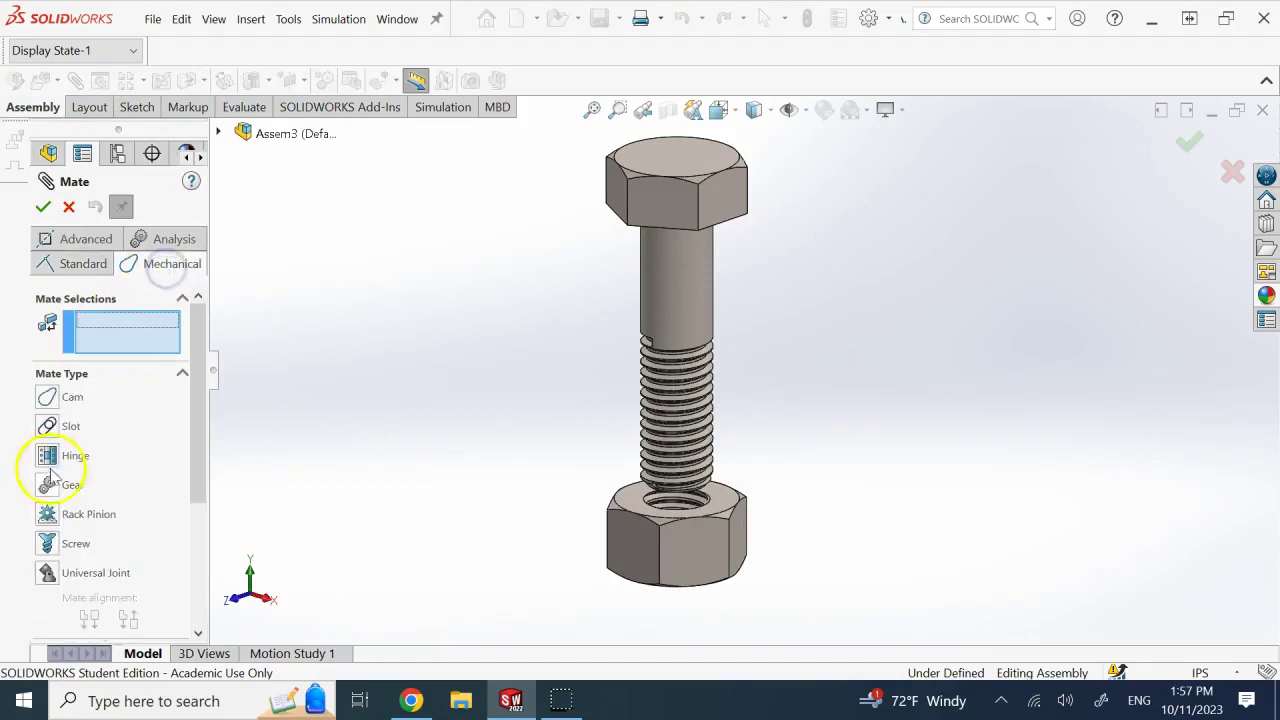
click(46, 545)
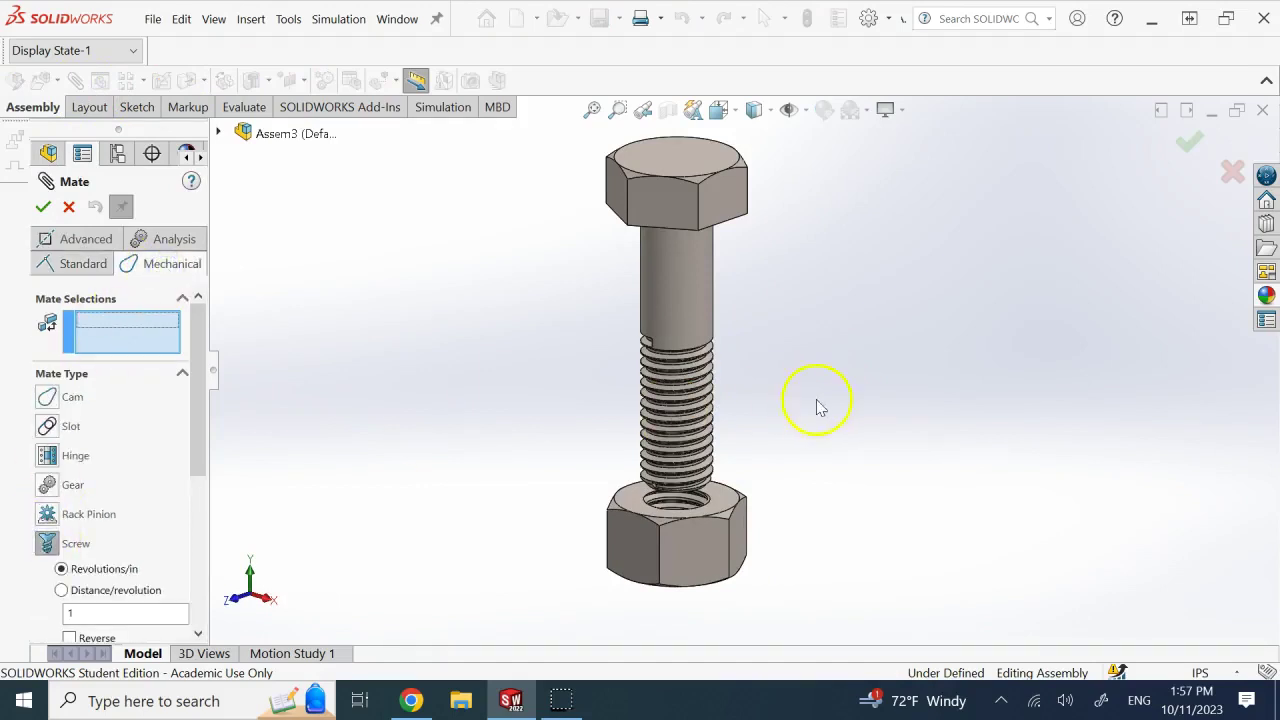
scroll(790, 400, up, 3)
drag(195, 455, 197, 523)
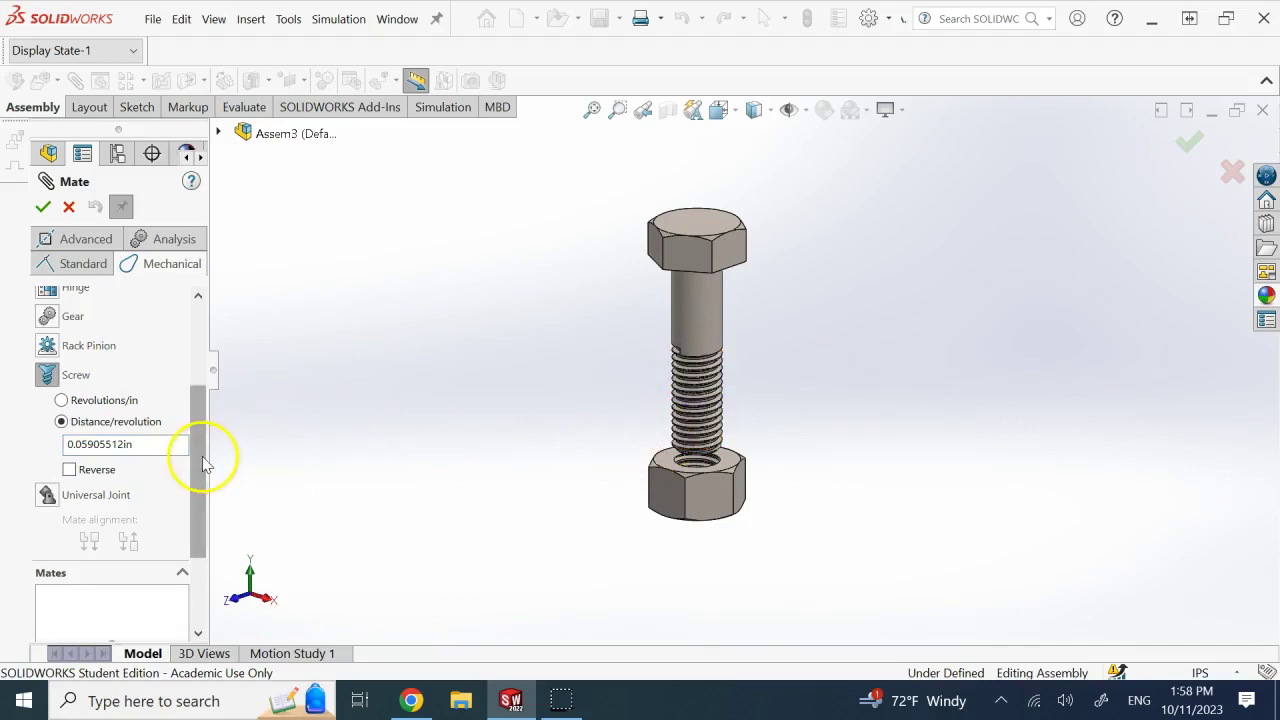
scroll(200, 440, up, 3)
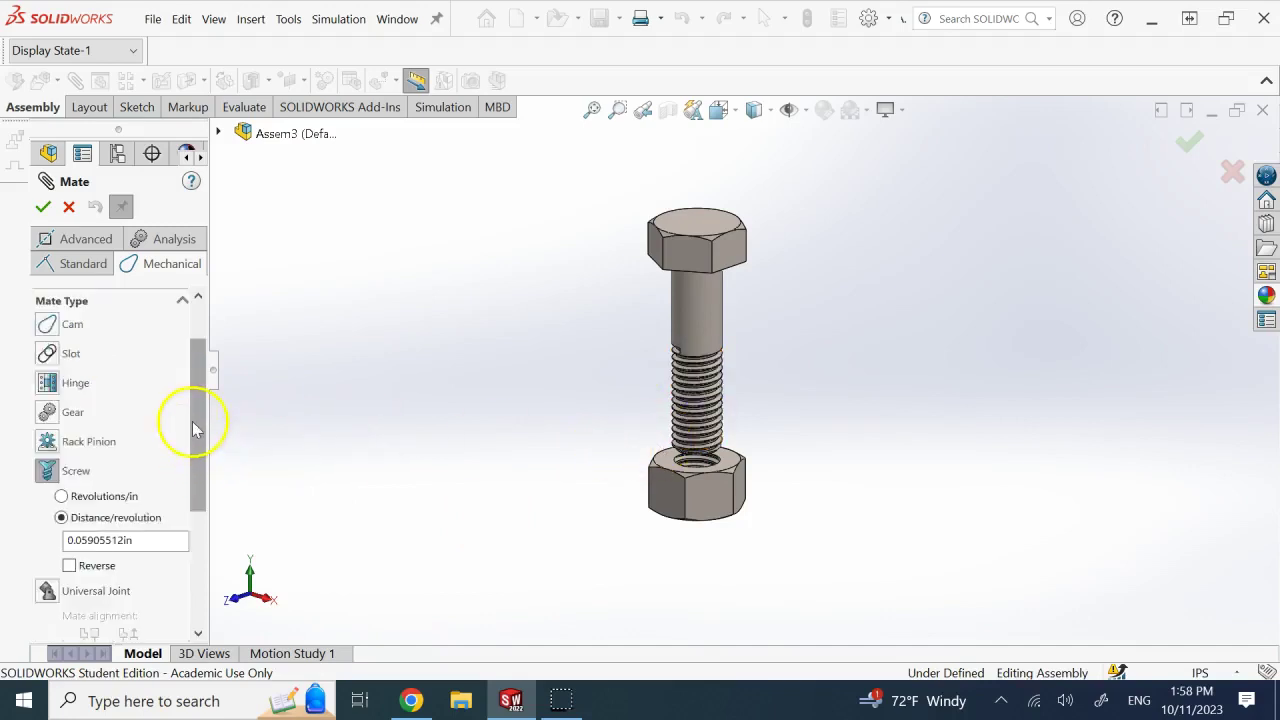
- Pick the bolt's cylindrical shank face and the upper edge of the nut's hole as the screw mate references
click(685, 307)
scroll(700, 455, down, 5)
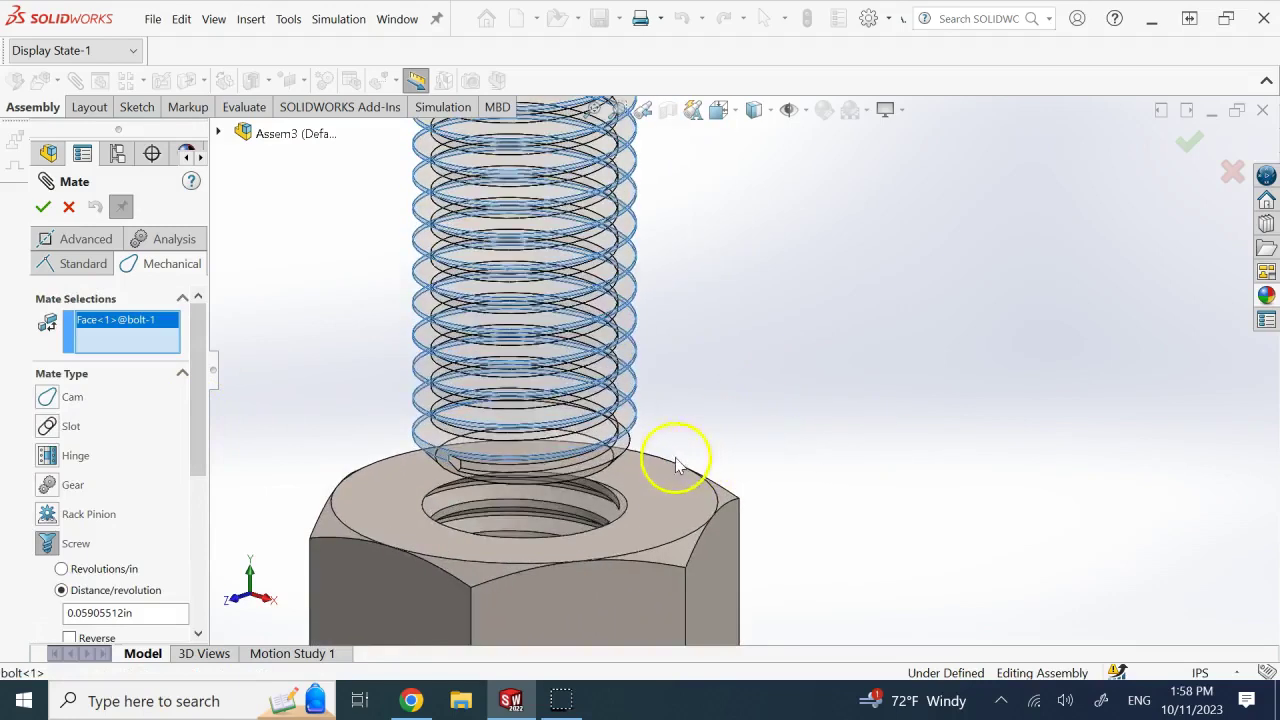
click(430, 519)
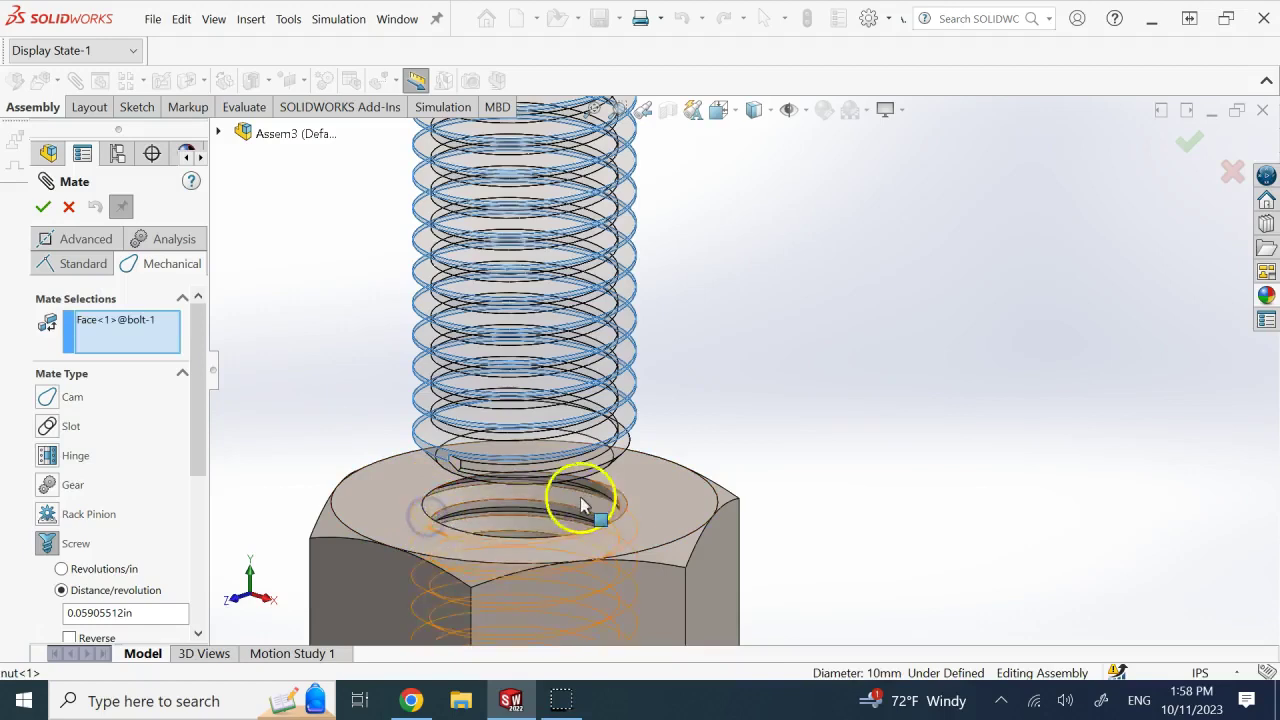
click(618, 500)
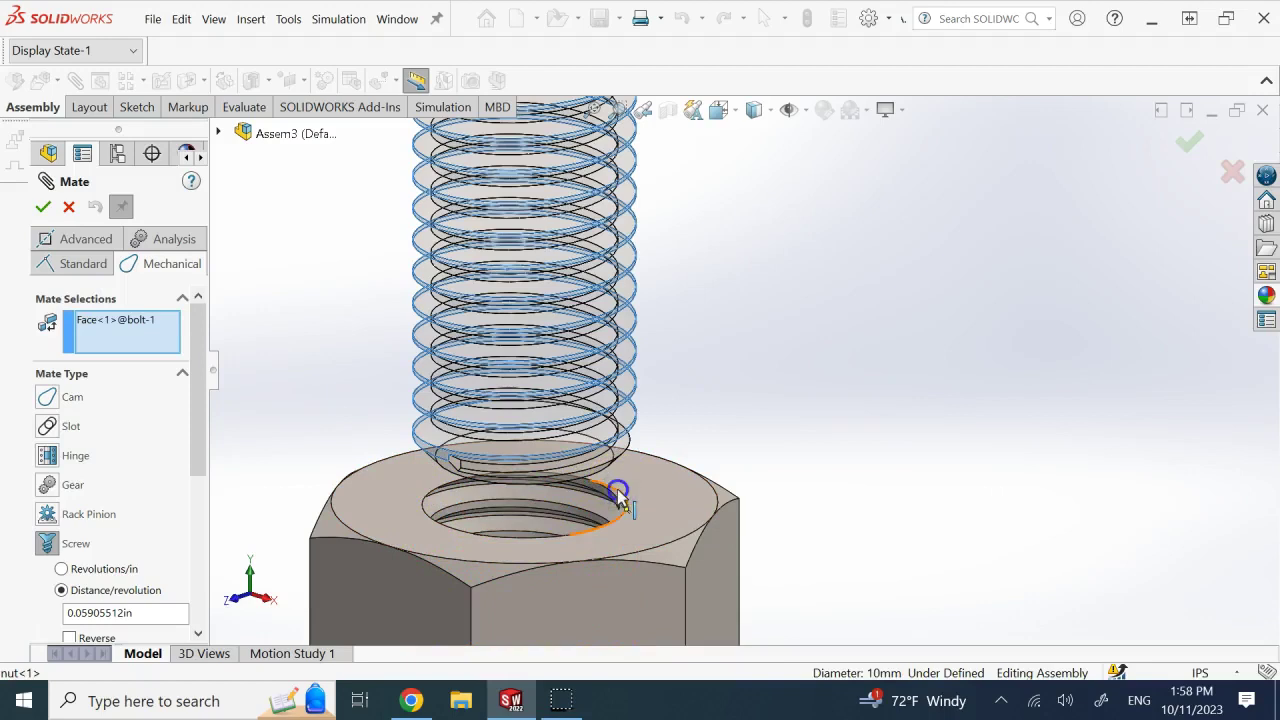
scroll(537, 491, up, 1)
key(Down)
key(Down)
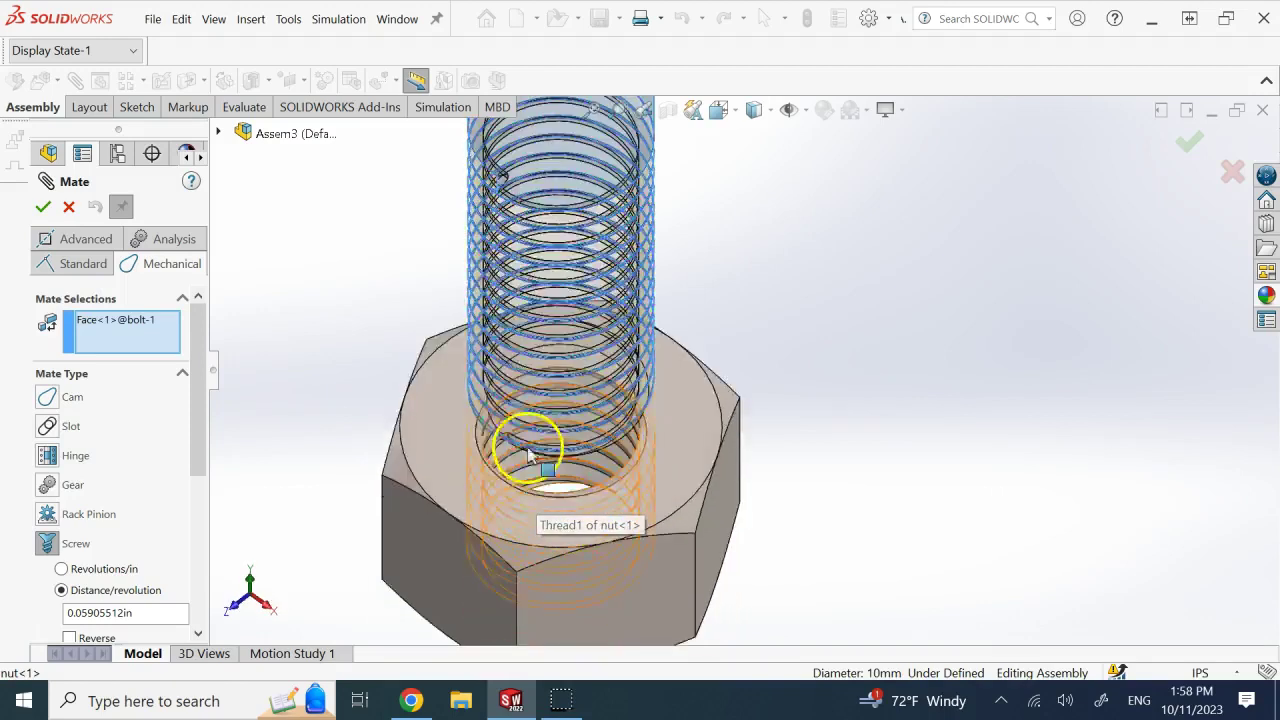
scroll(527, 452, down, 3)
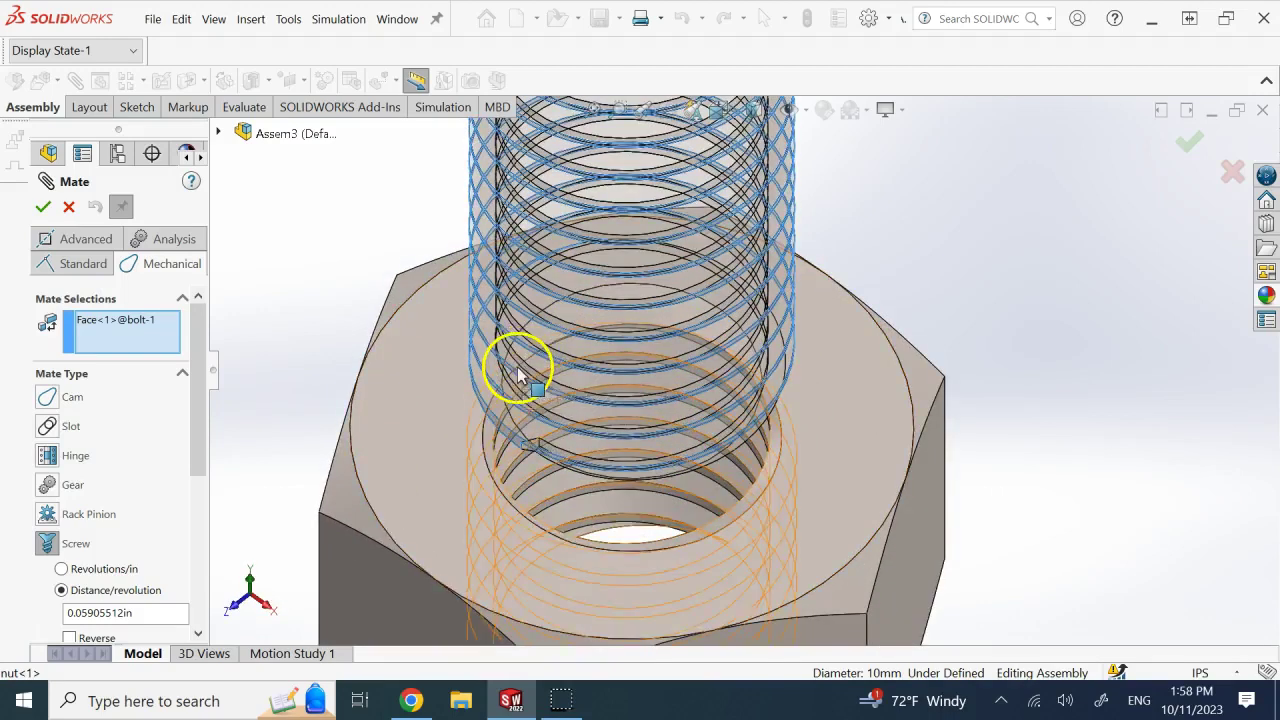
middle_drag(794, 400, 578, 335)
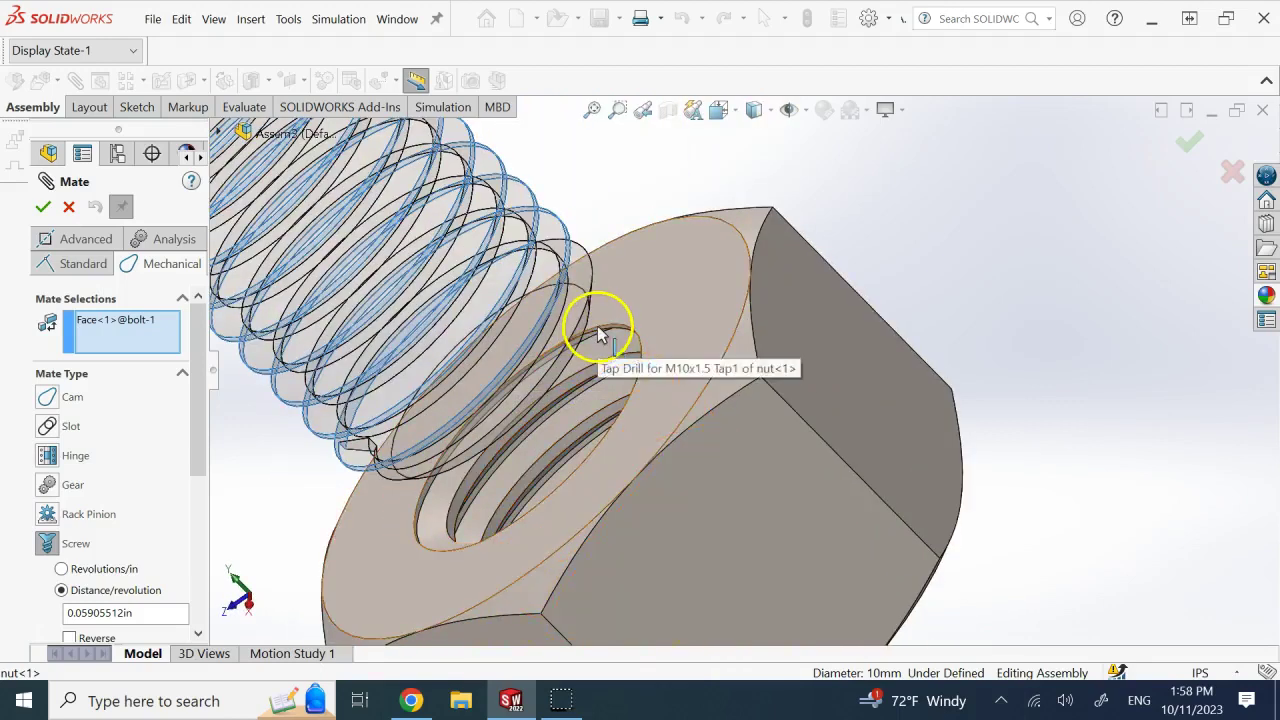
click(594, 334)
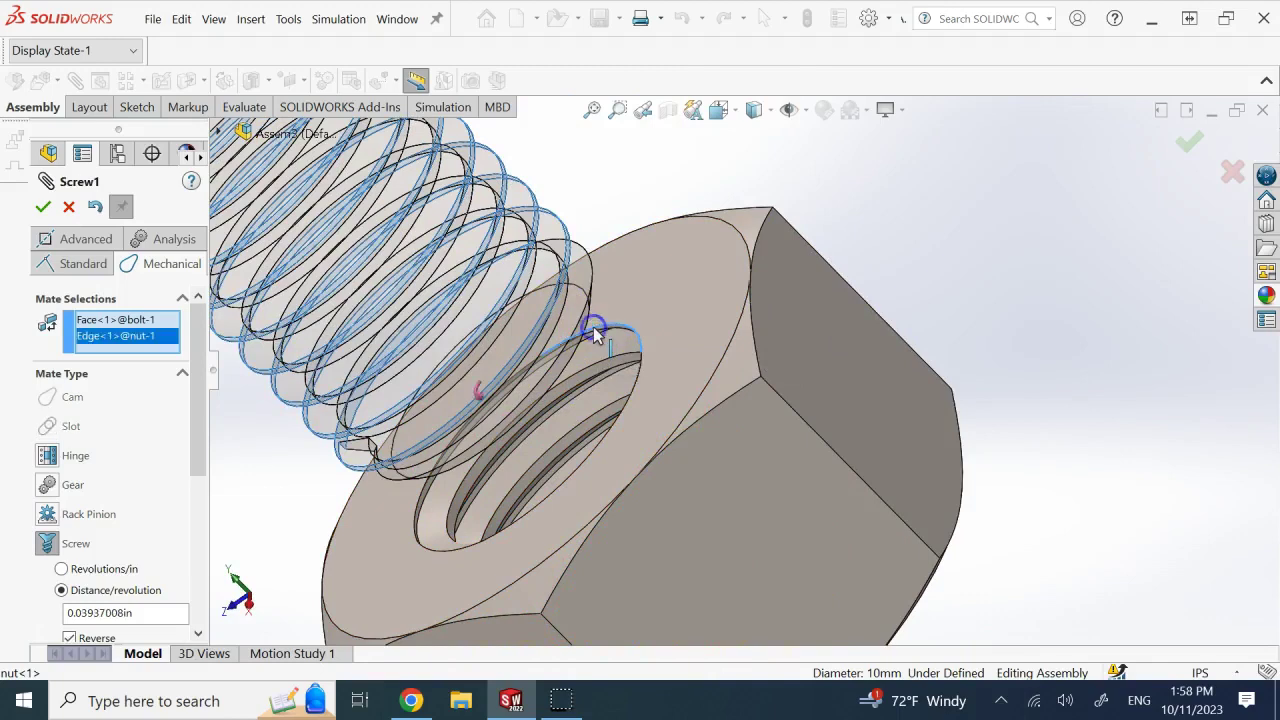
key(ctrl+7)
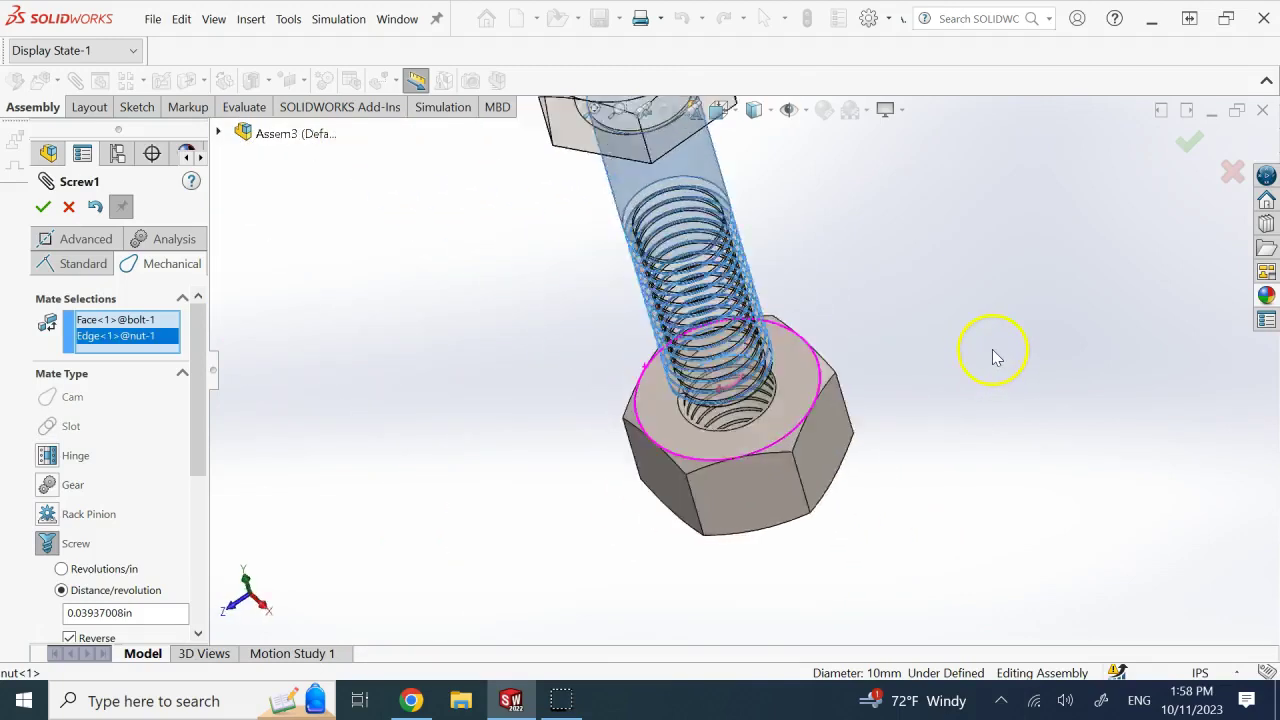
- Accept the screw mate between the bolt's shank and the nut and finish the Mate command
scroll(829, 267, down, 2)
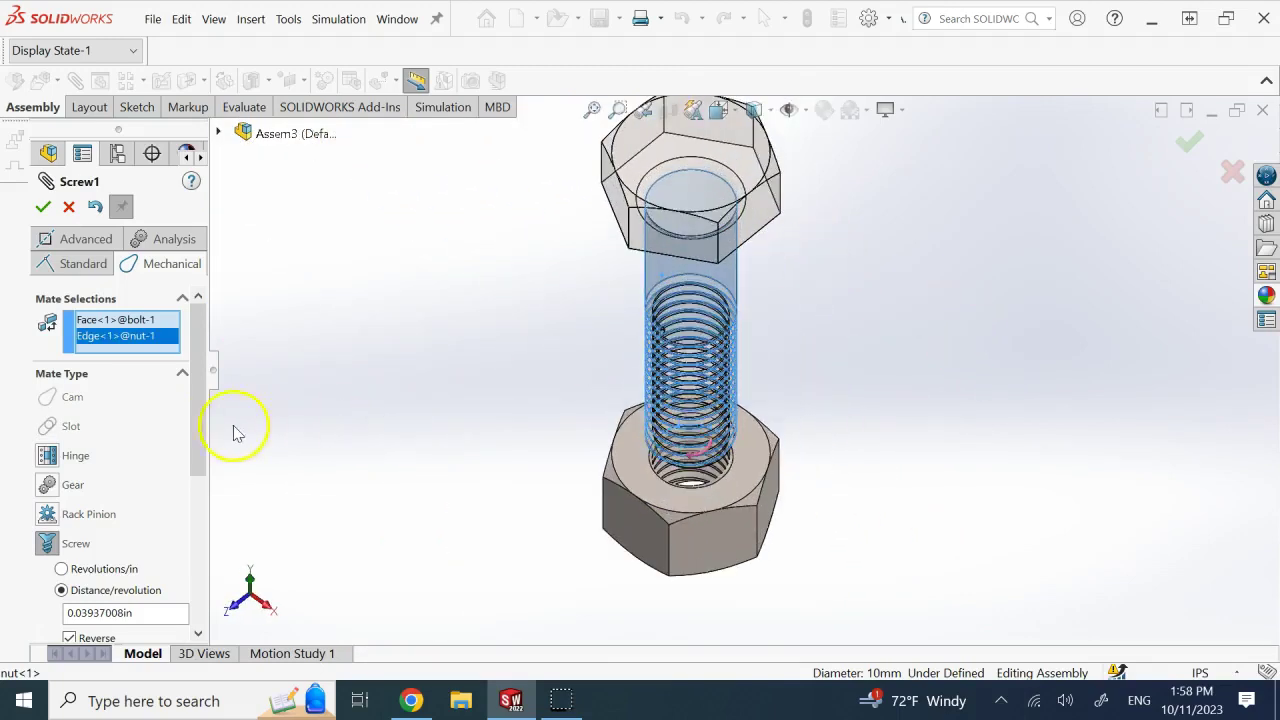
drag(212, 420, 206, 514)
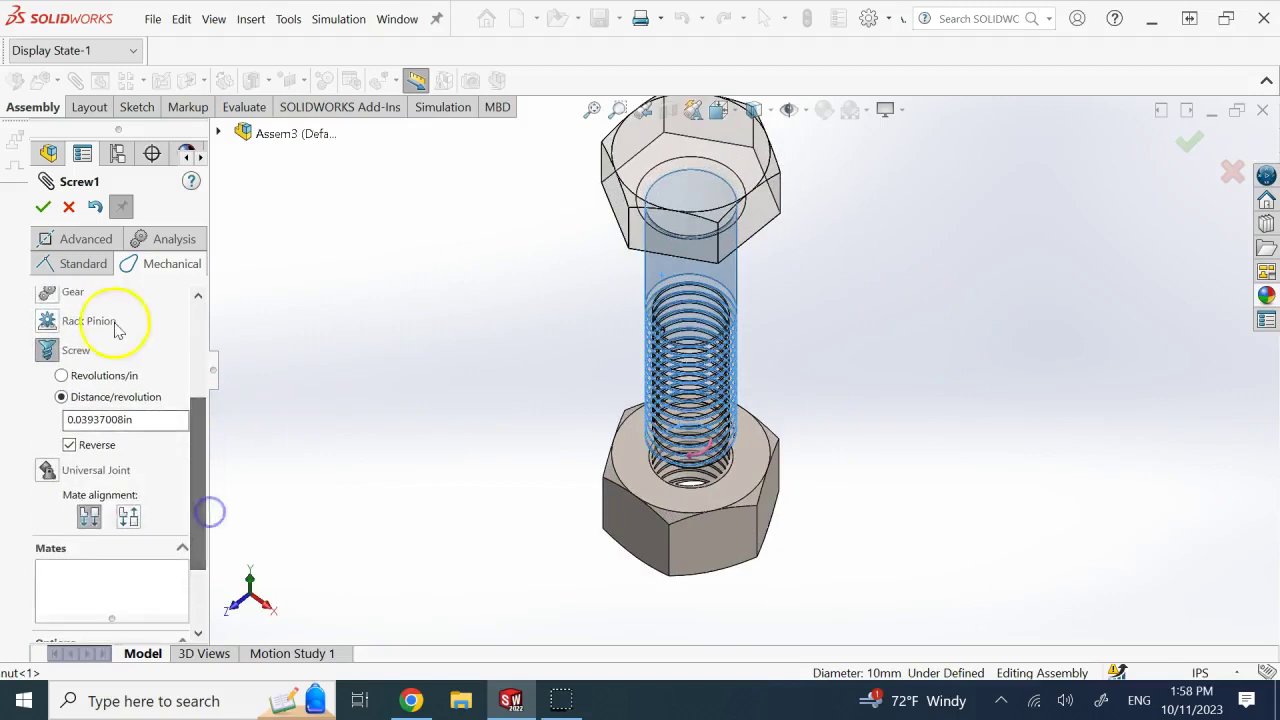
click(43, 208)
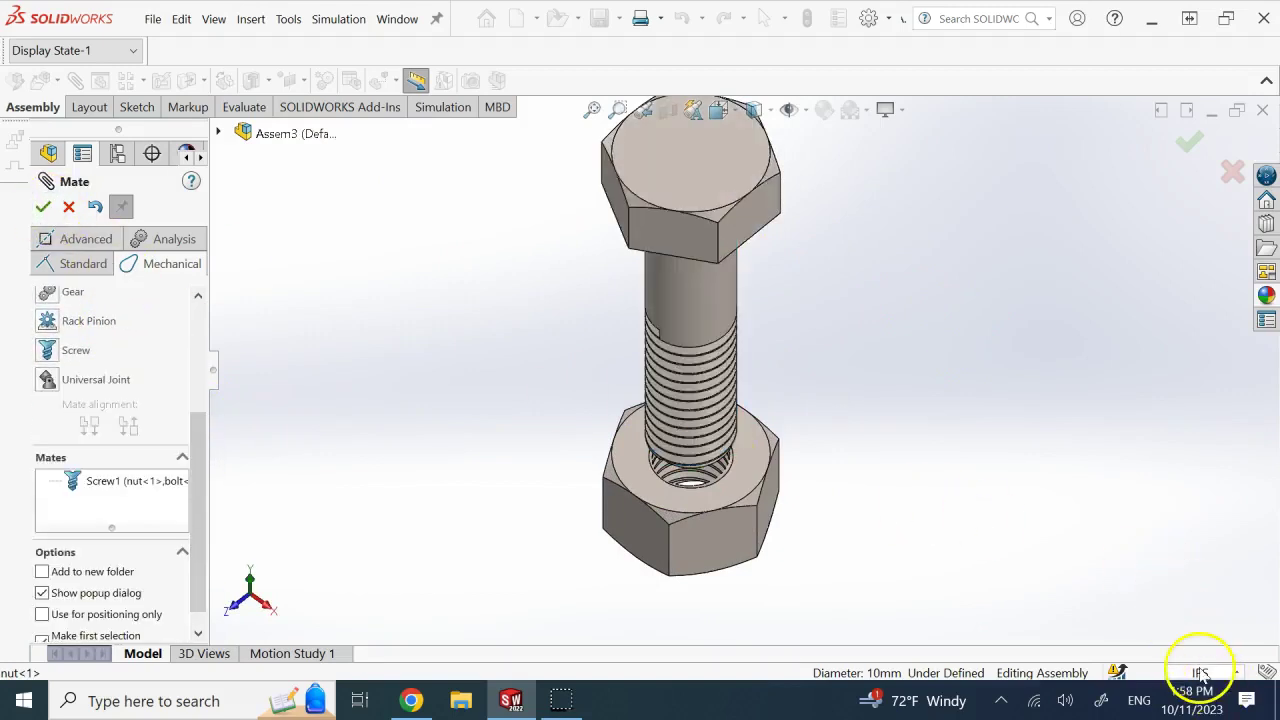
click(37, 209)
- Switch the document units to MMGS and reopen the Screw1 mate to check its distance per revolution
click(1198, 673)
click(1140, 591)
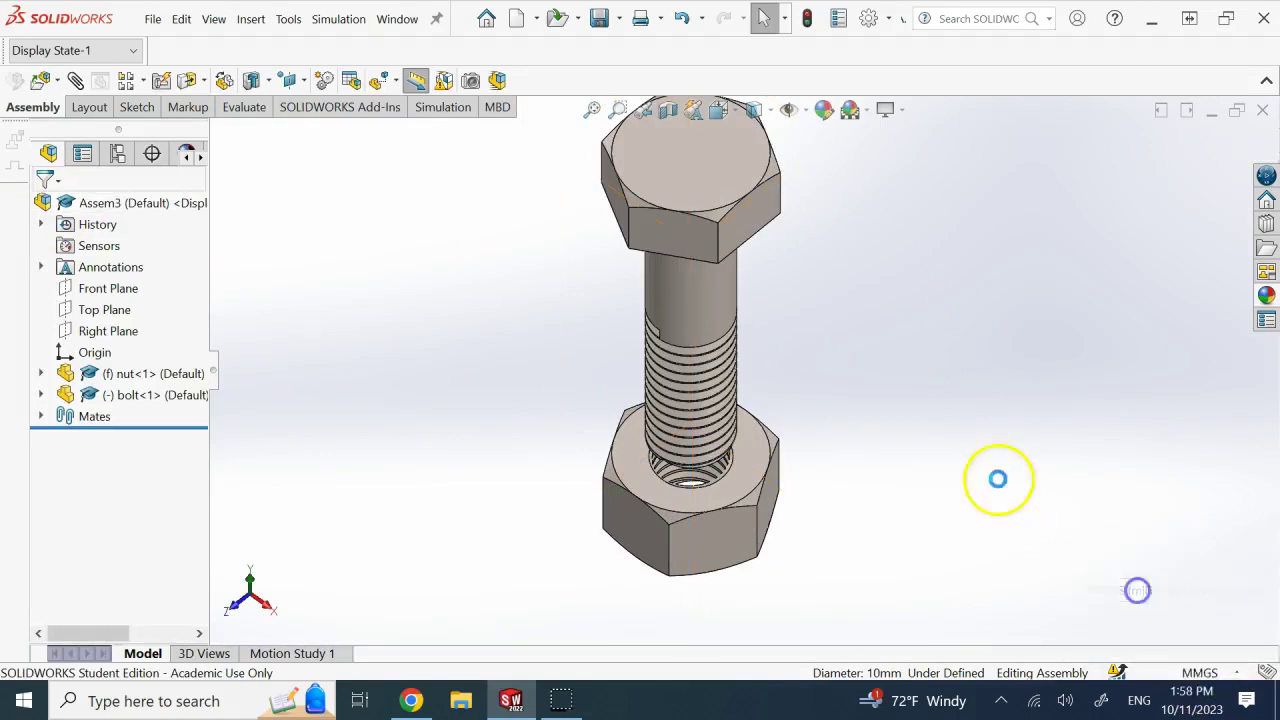
click(41, 416)
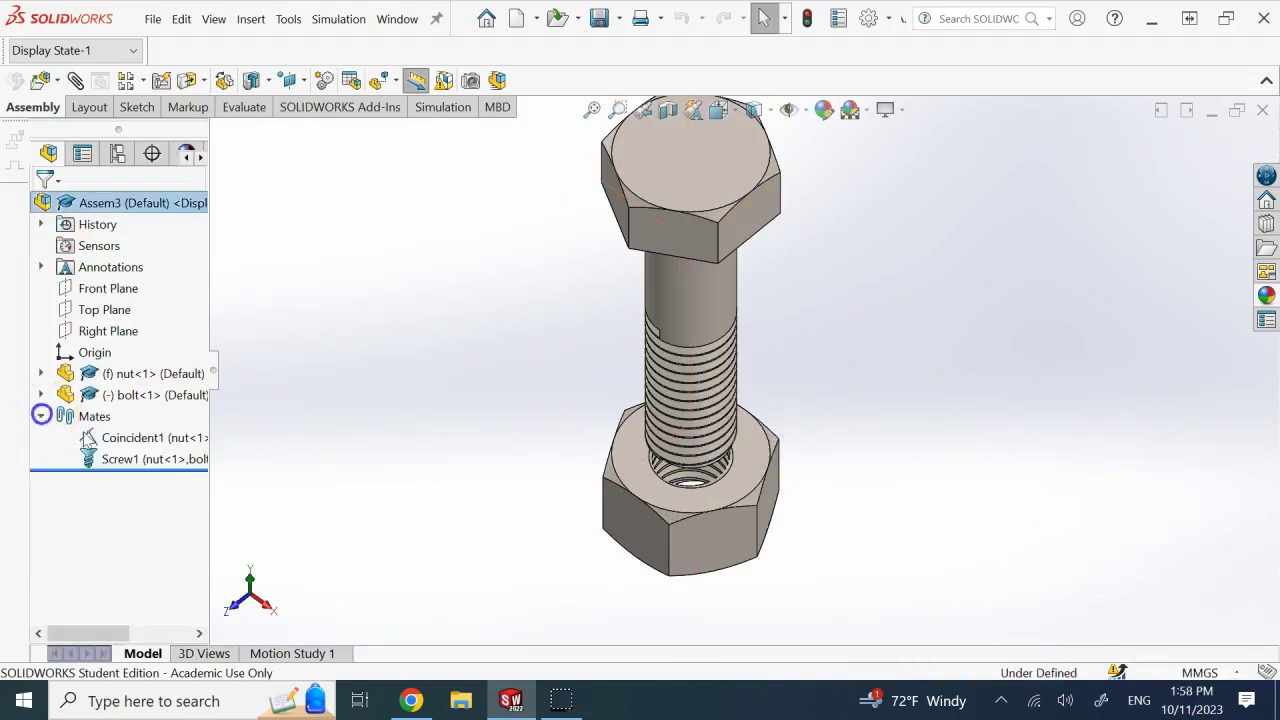
click(129, 460)
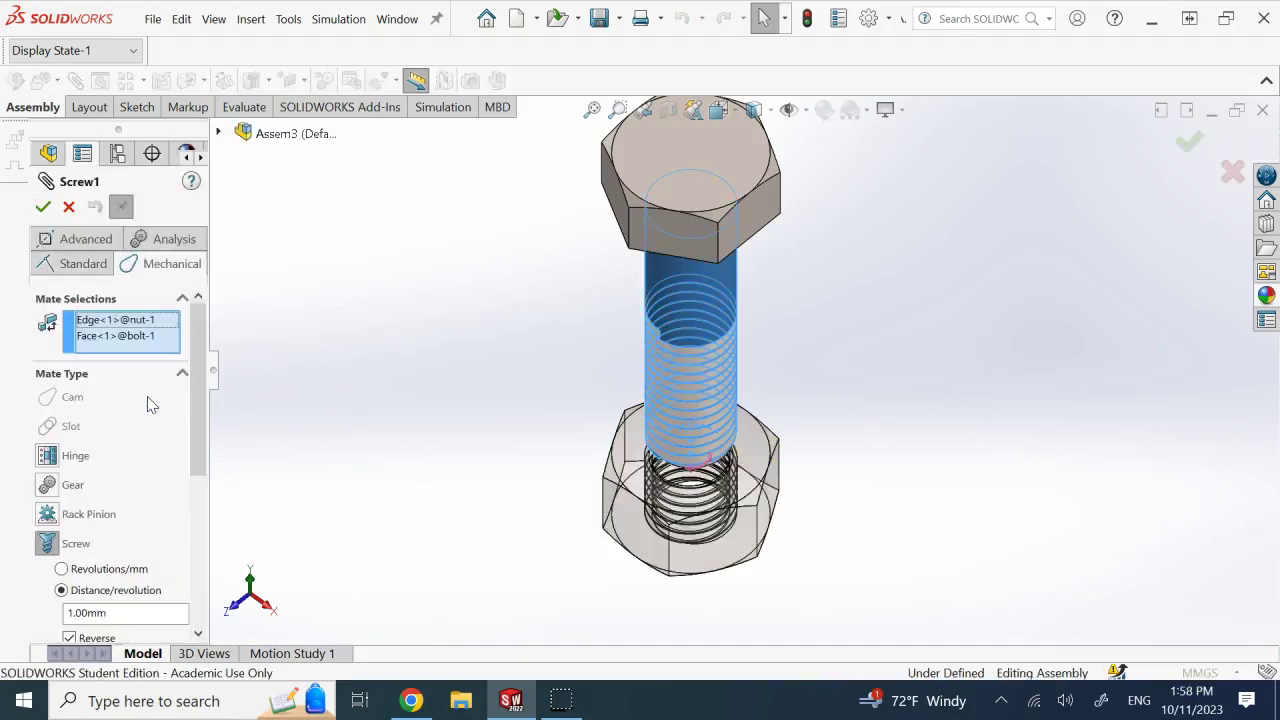
drag(194, 400, 182, 510)
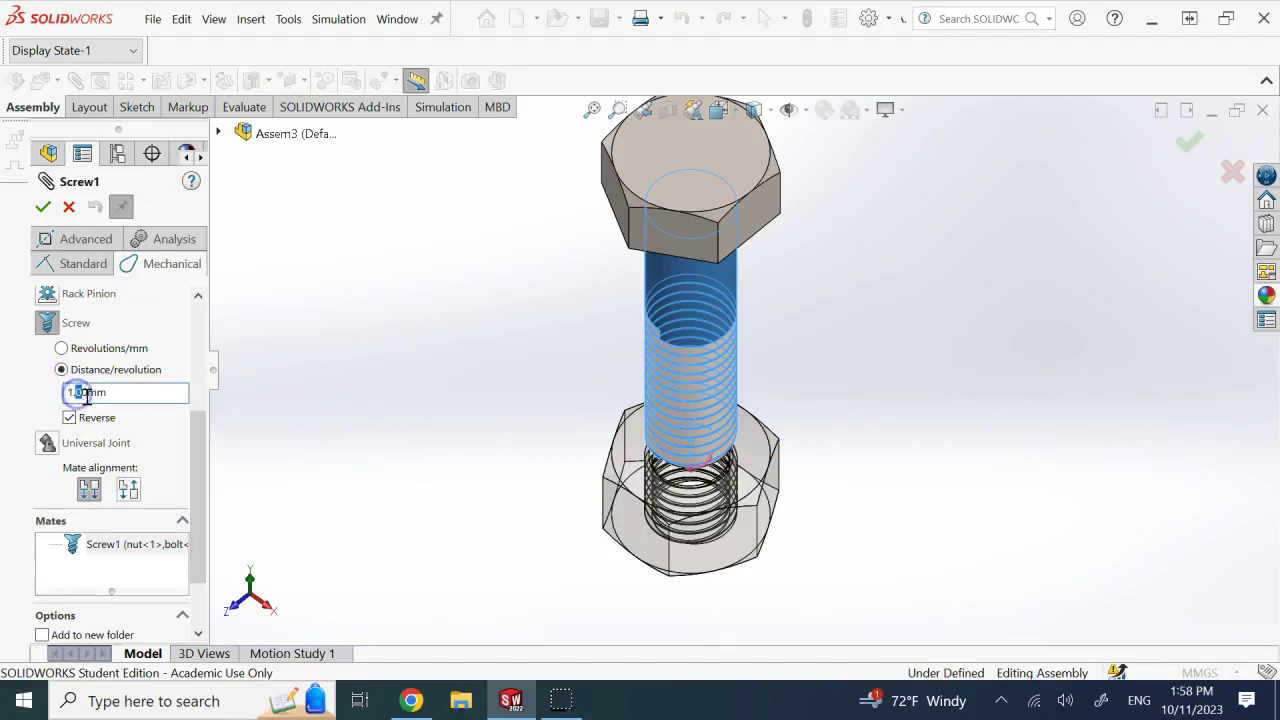
click(43, 207)
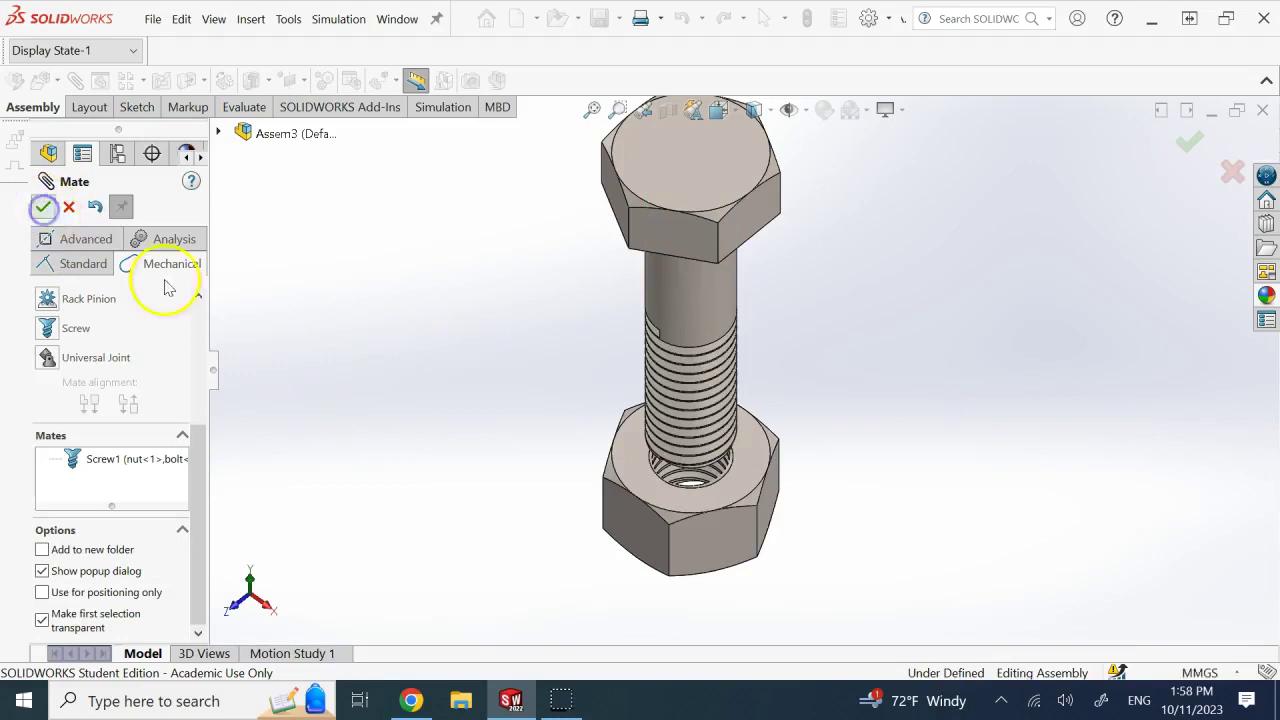
- Rotate the bolt by its hexagonal head several times so it screws down toward the nut
middle_drag(762, 337, 759, 266)
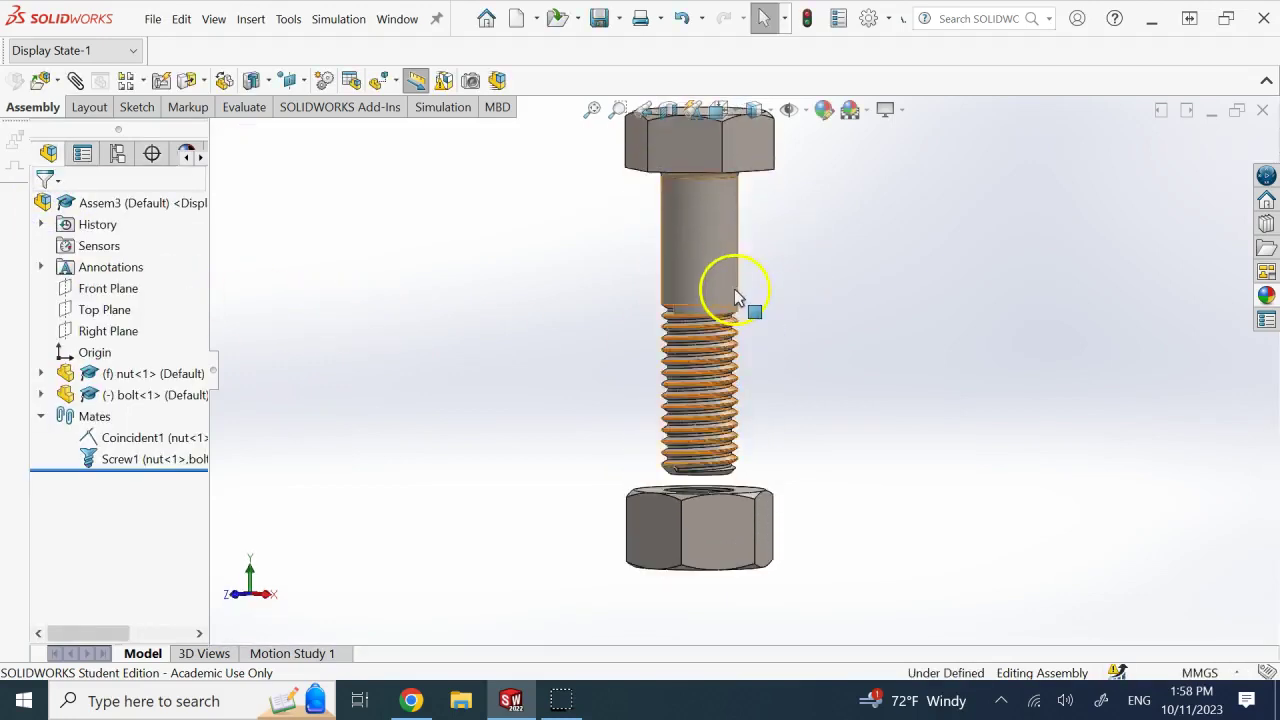
scroll(734, 288, up, 2)
scroll(718, 236, down, 1)
drag(766, 215, 549, 253)
drag(721, 221, 558, 260)
drag(669, 214, 549, 229)
drag(757, 210, 669, 240)
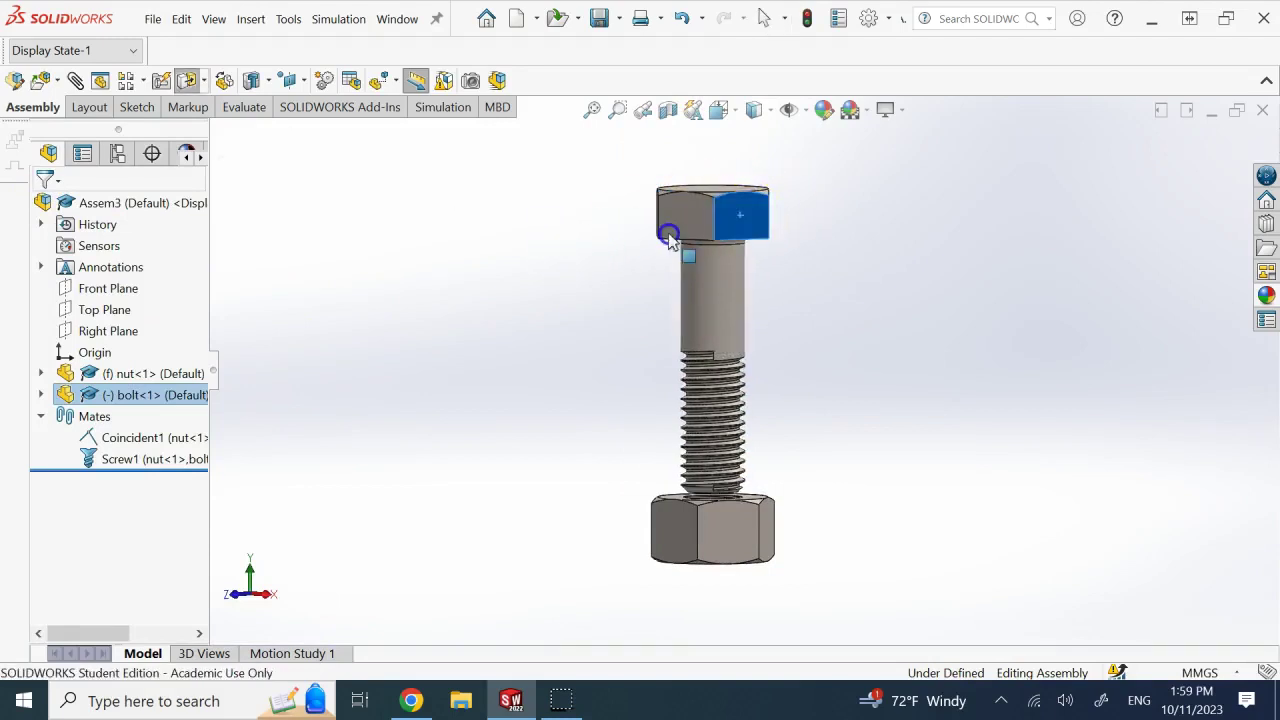
click(698, 252)
drag(750, 208, 645, 327)
drag(744, 230, 539, 277)
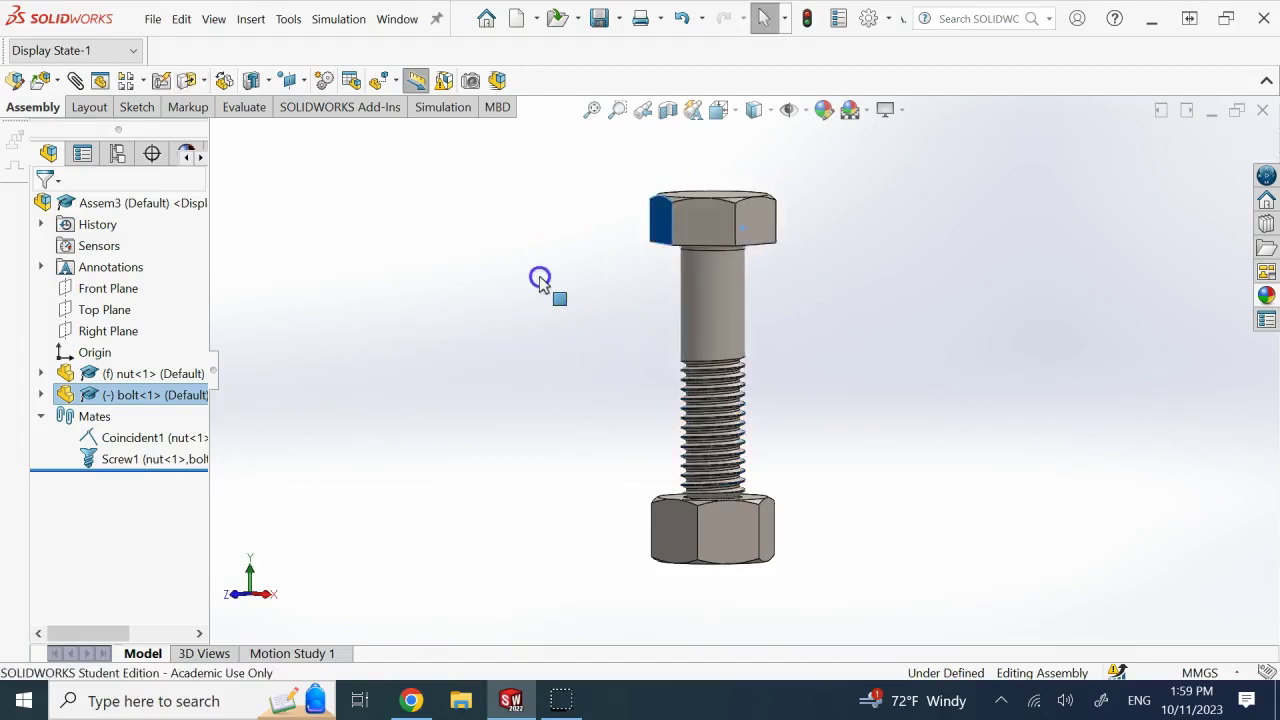
drag(709, 243, 552, 266)
drag(746, 231, 546, 237)
click(769, 309)
- View the bolt and nut from the right side to examine how the bolt meets the nut
key(space)
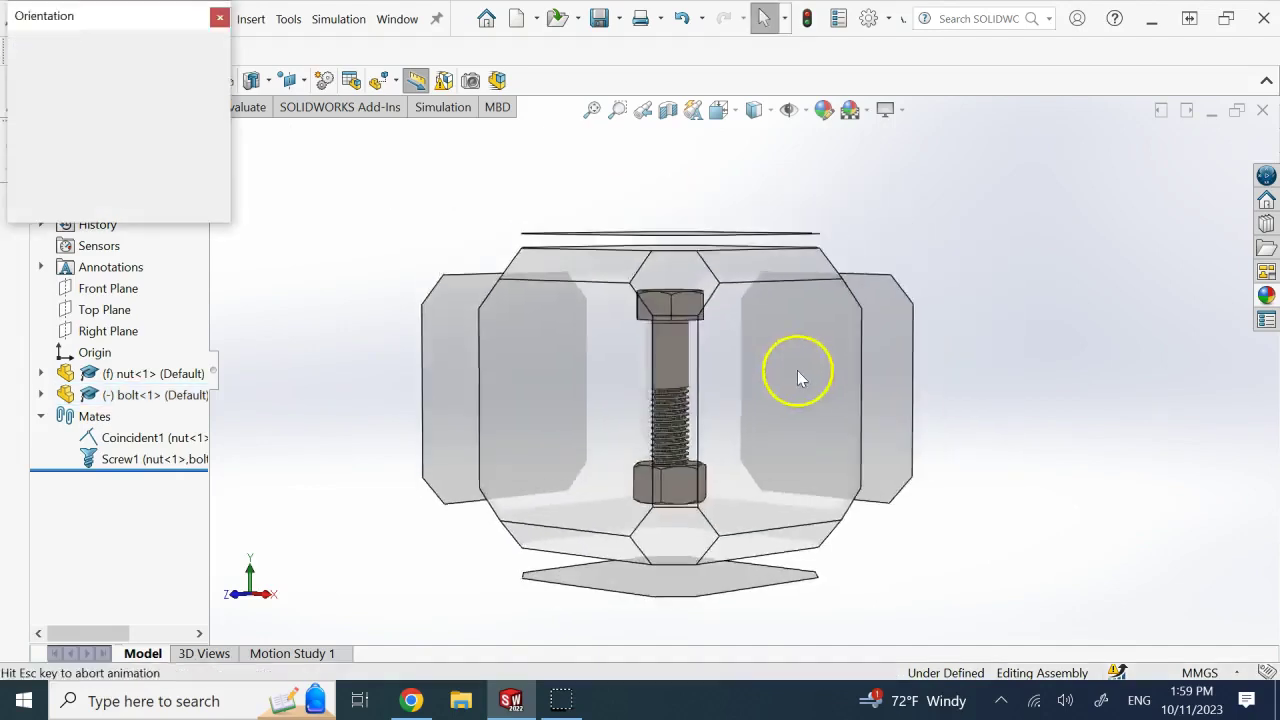
click(659, 474)
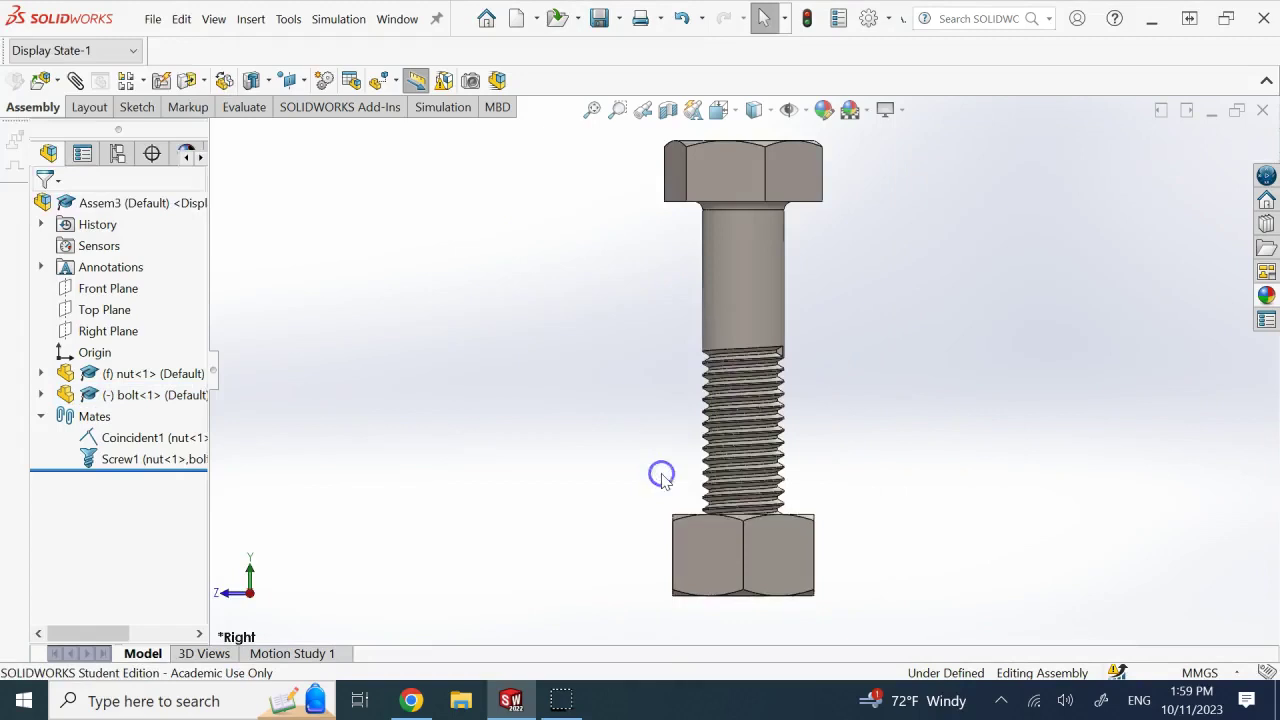
mouse_move(776, 535)
mouse_down()
mouse_move(762, 497)
mouse_move(772, 517)
mouse_move(800, 512)
mouse_up()
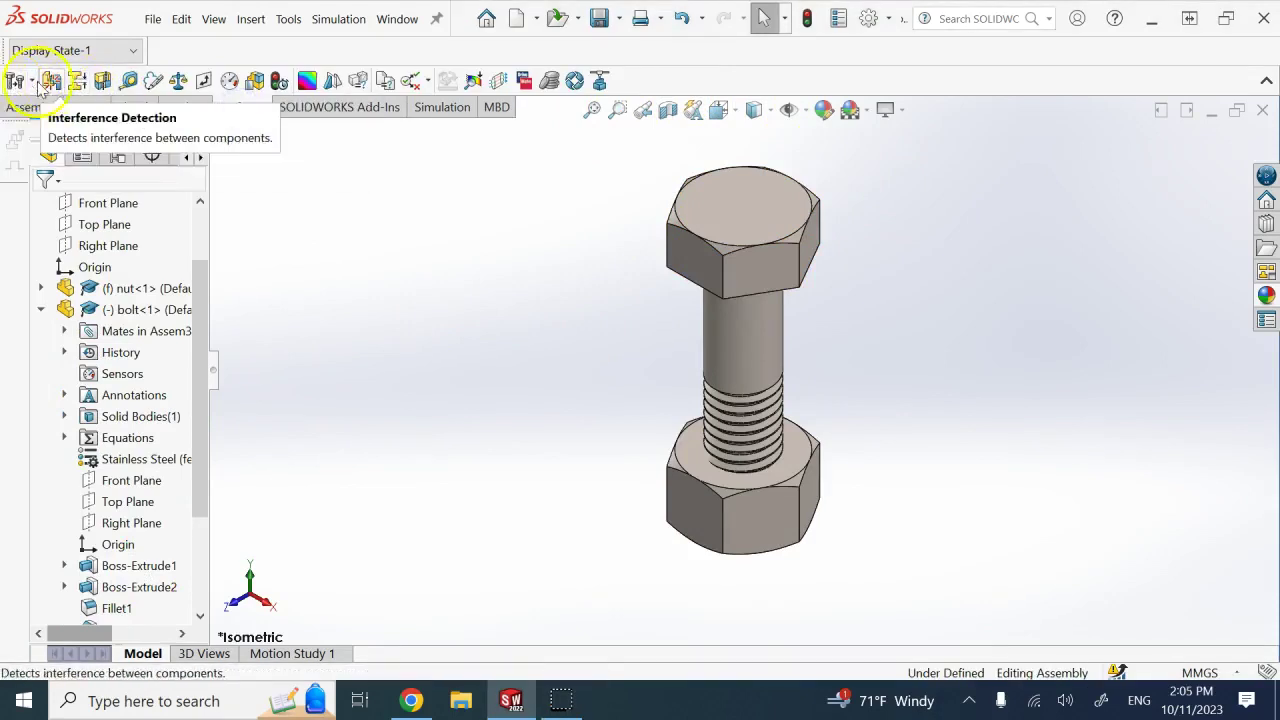
- Run Interference Detection on the whole bolt_nut assembly to check for overlap between the threads
click(52, 80)
click(104, 306)
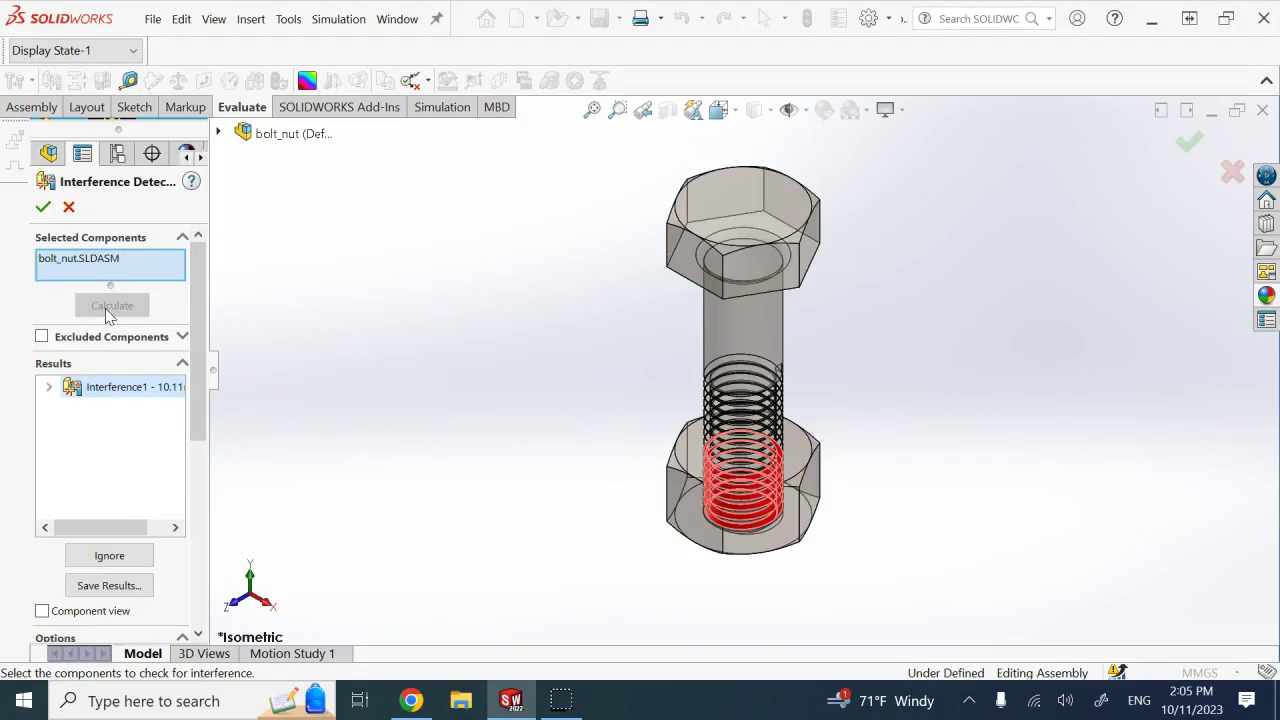
click(70, 258)
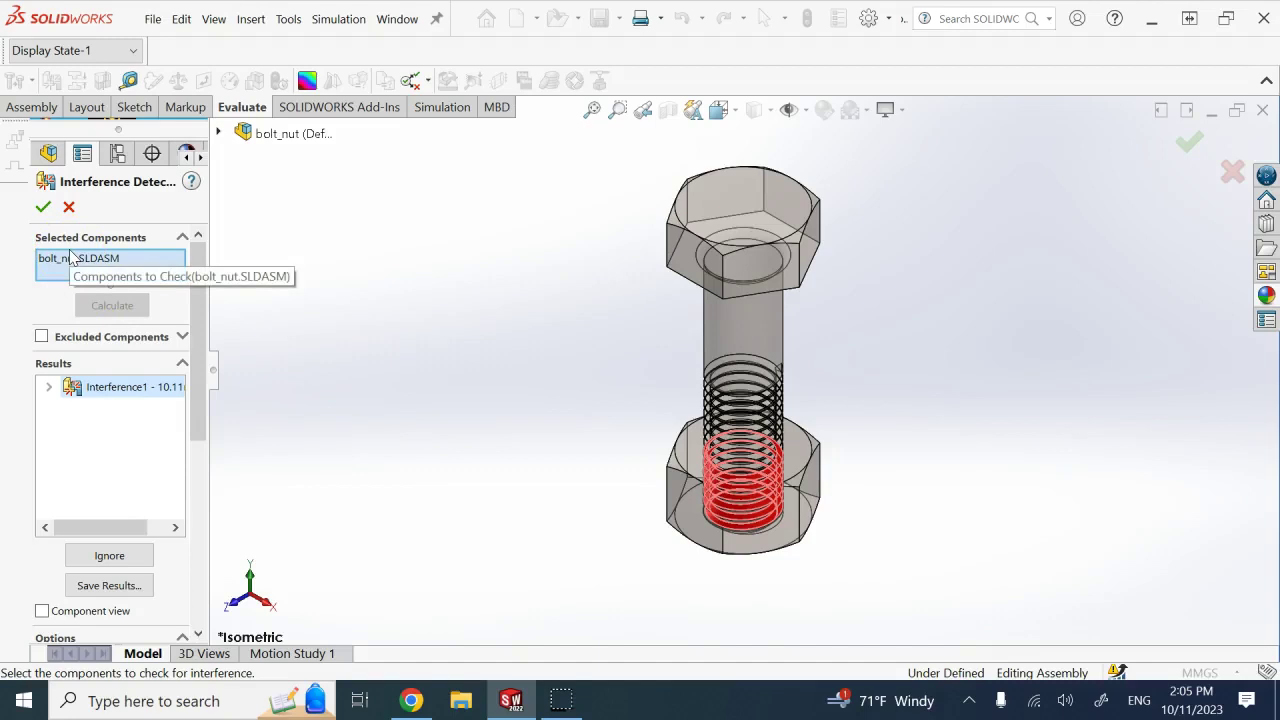
click(9, 205)
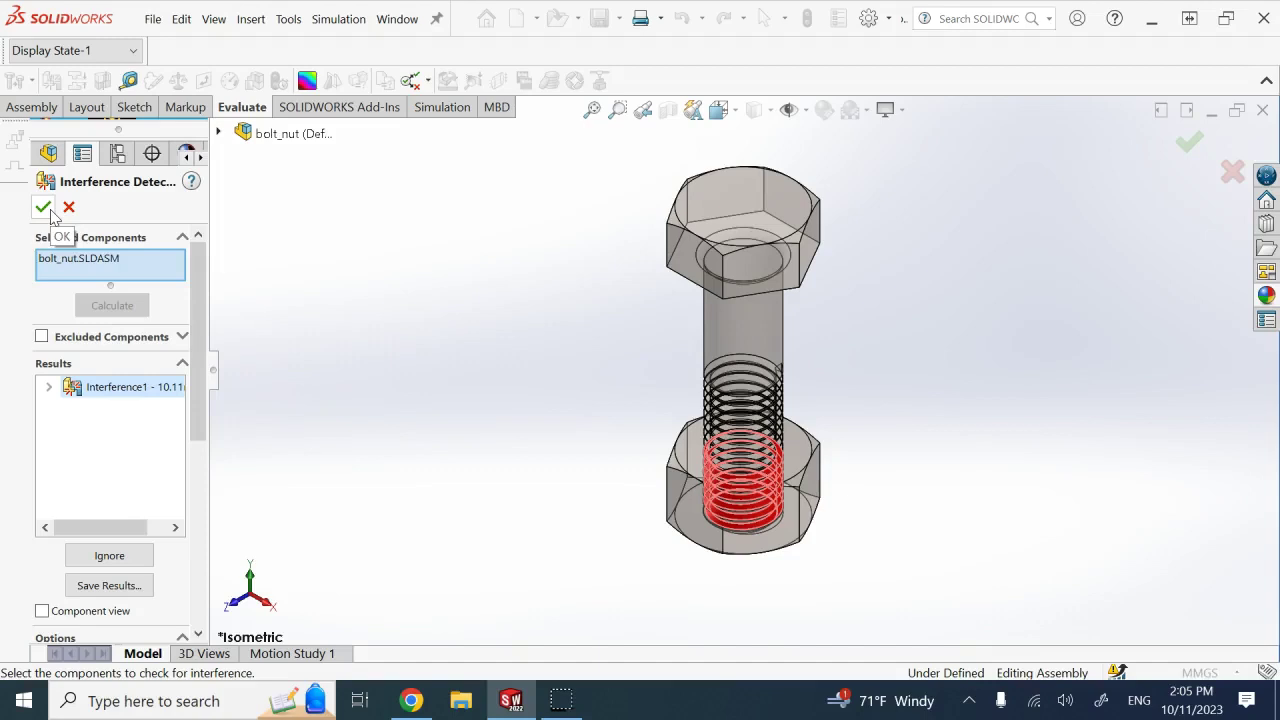
click(45, 209)
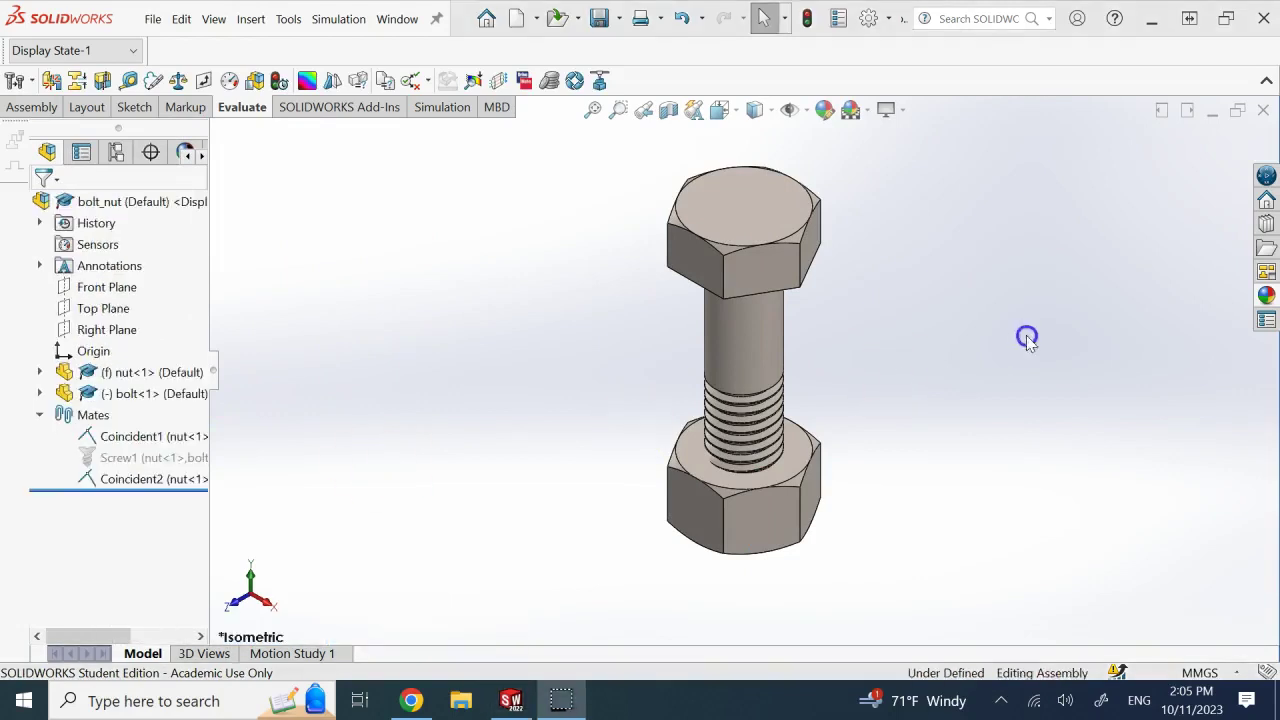
- Inspect which hexagon faces of the bolt head and nut the Coincident2 mate aligns
click(145, 481)
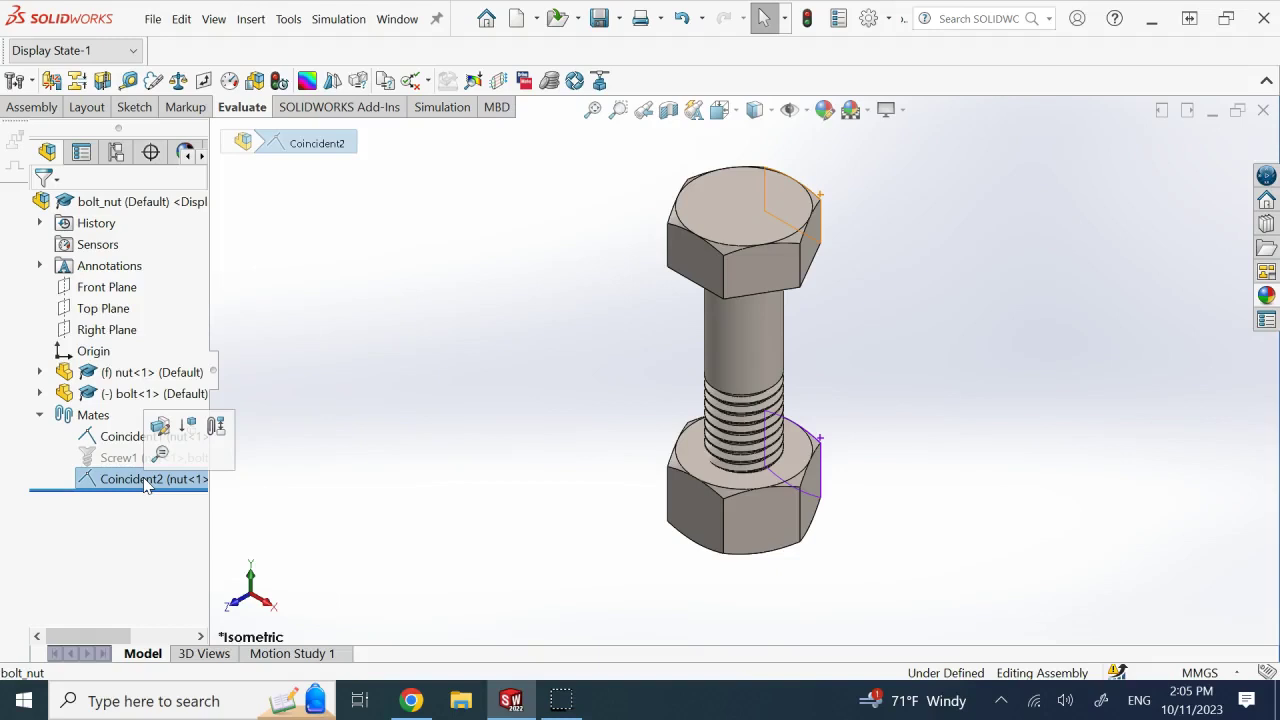
middle_drag(890, 266, 744, 266)
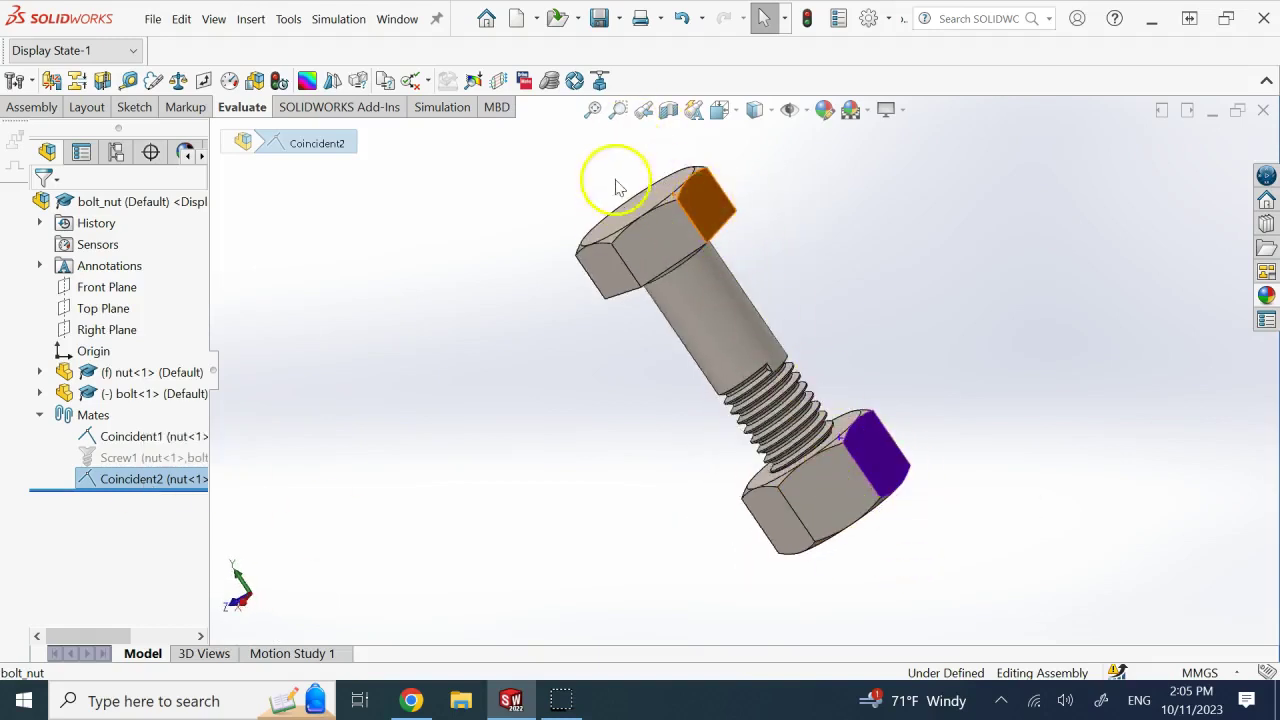
key(ctrl+7)
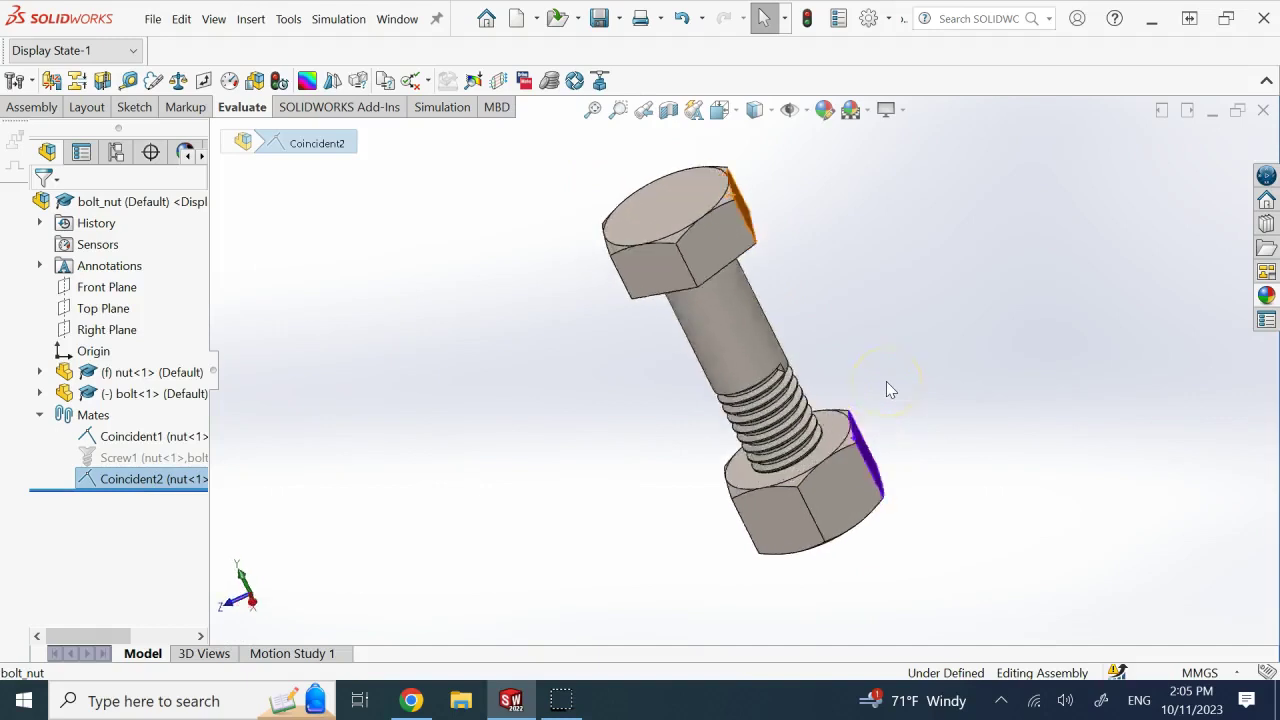
- Create a planar section view on the Front Plane and examine the thread fit inside the nut from the front
click(668, 110)
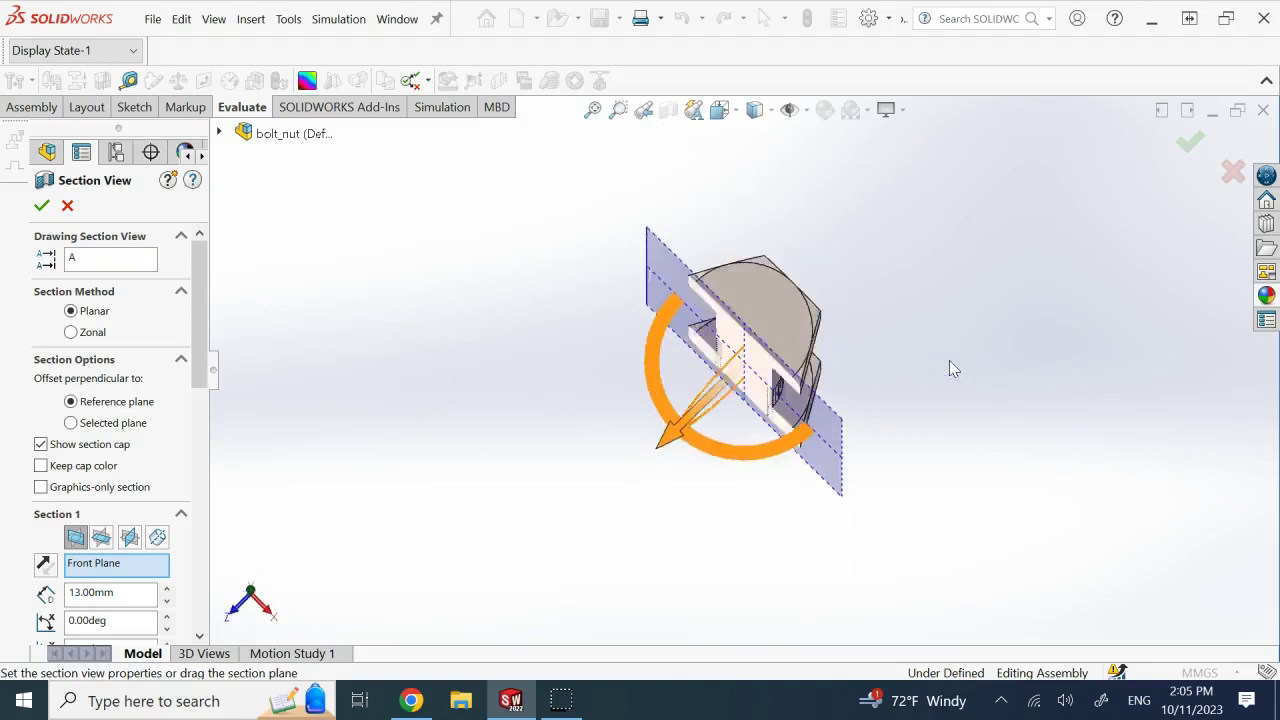
click(52, 205)
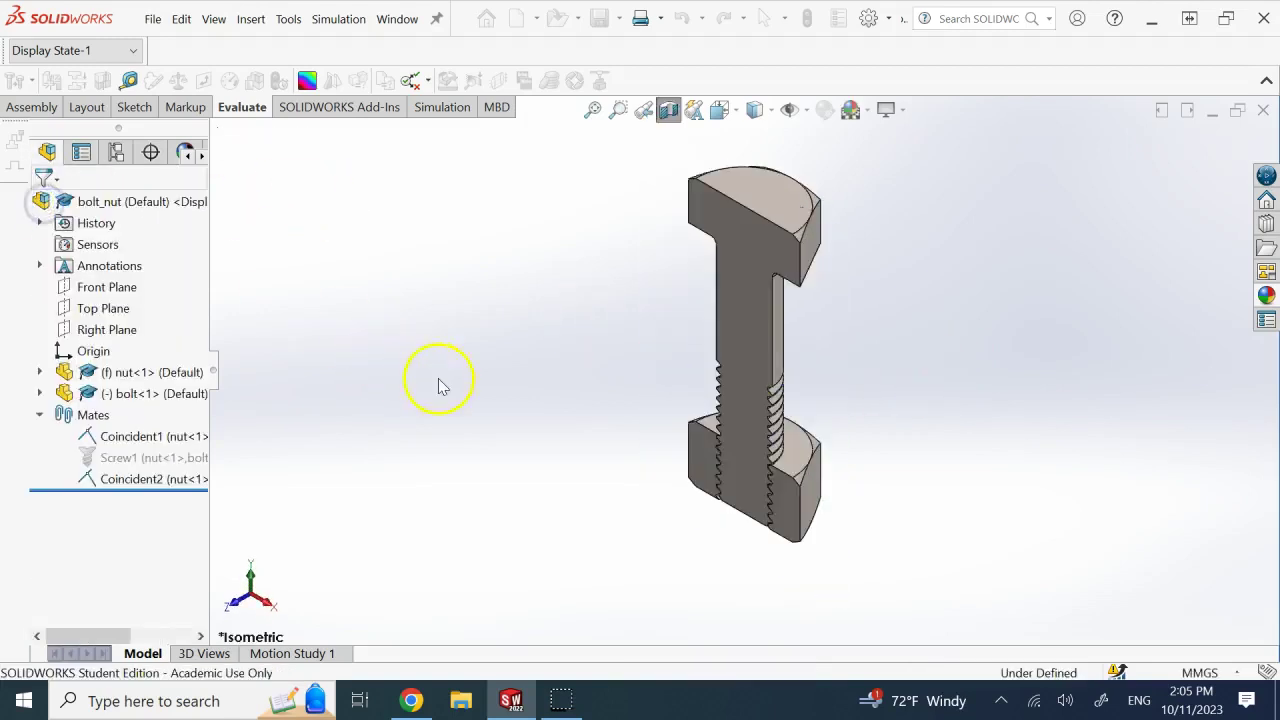
key(space)
click(515, 485)
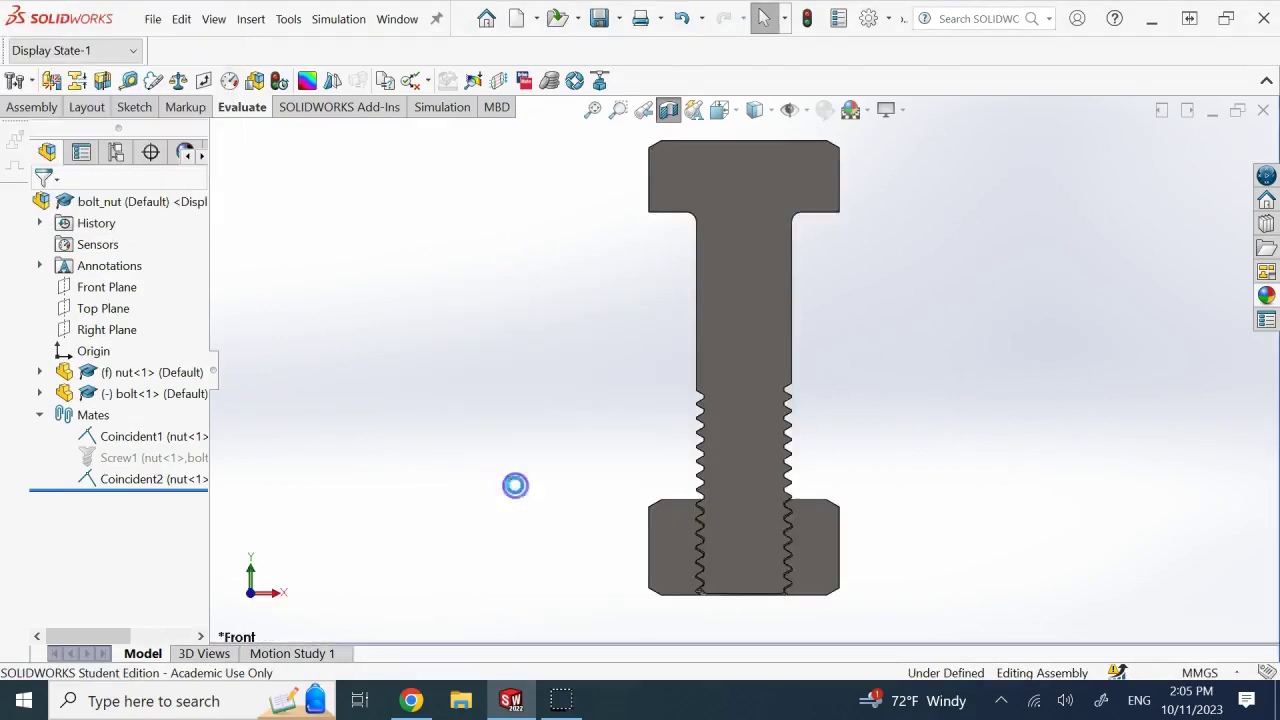
scroll(737, 520, down, 15)
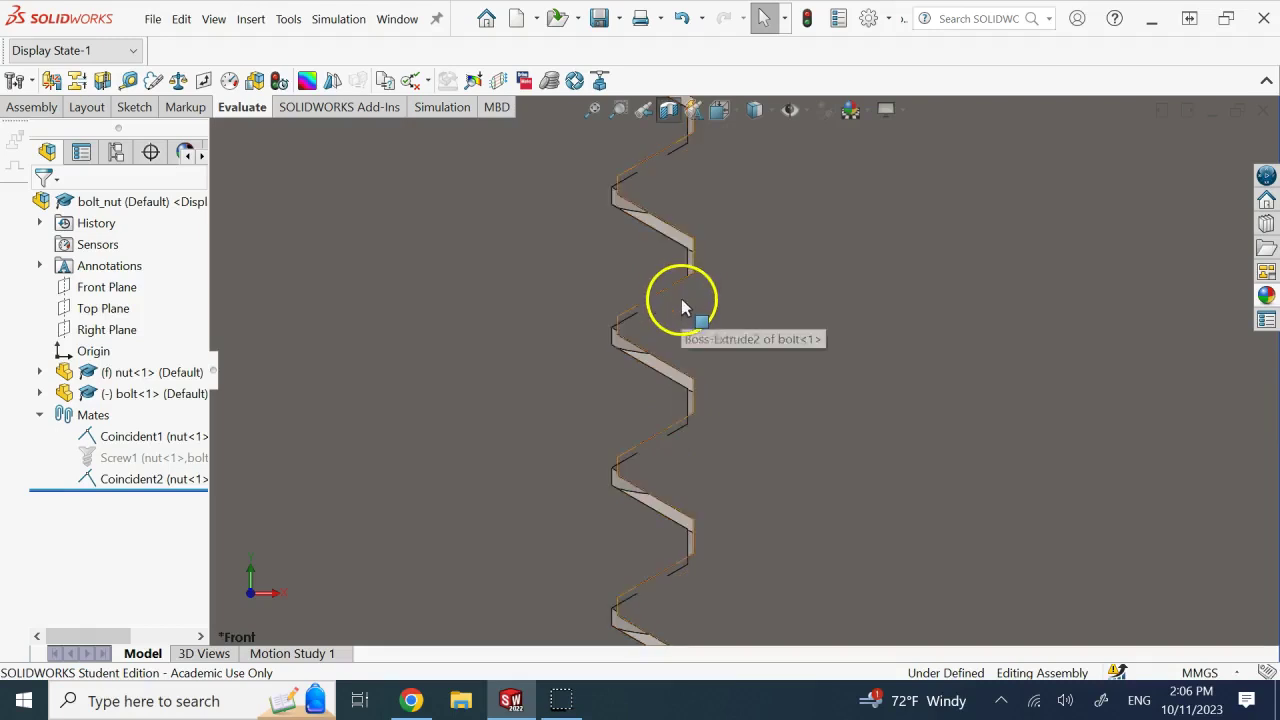
scroll(683, 303, up, 10)
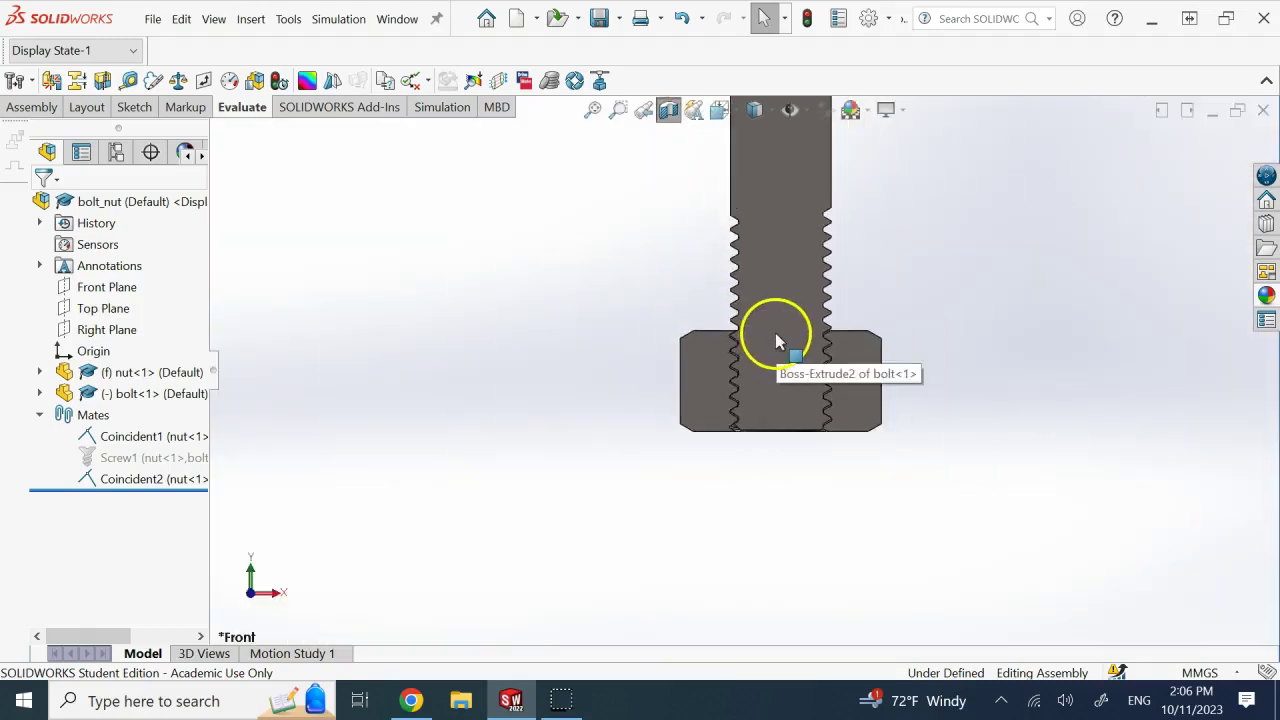
scroll(790, 390, down, 6)
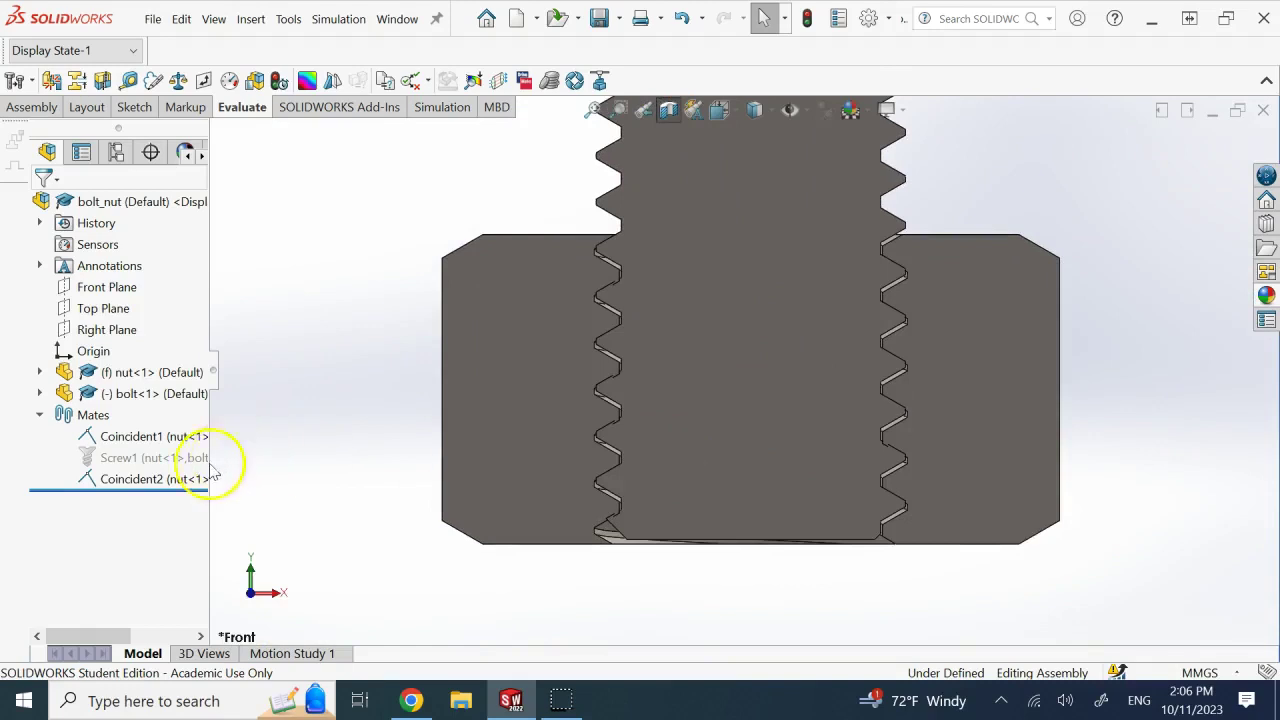
- Unsuppress the Screw1 mate and suppress it again
right_click(140, 460)
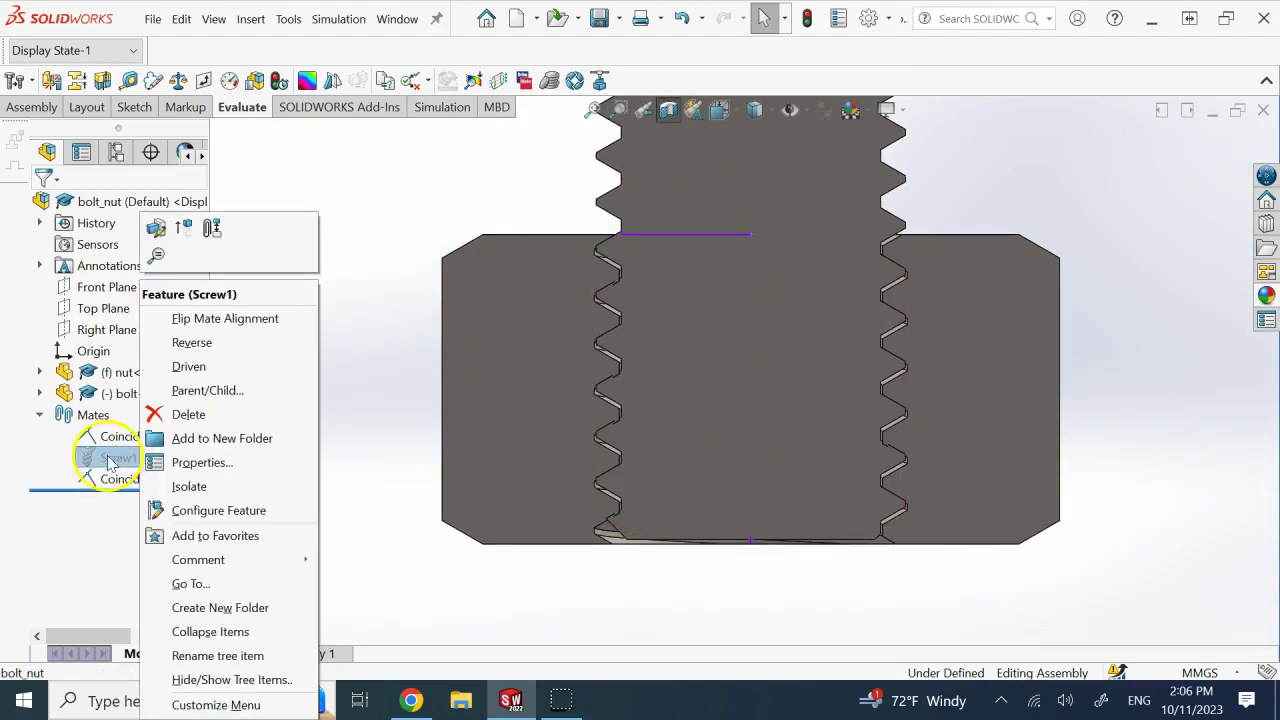
click(211, 228)
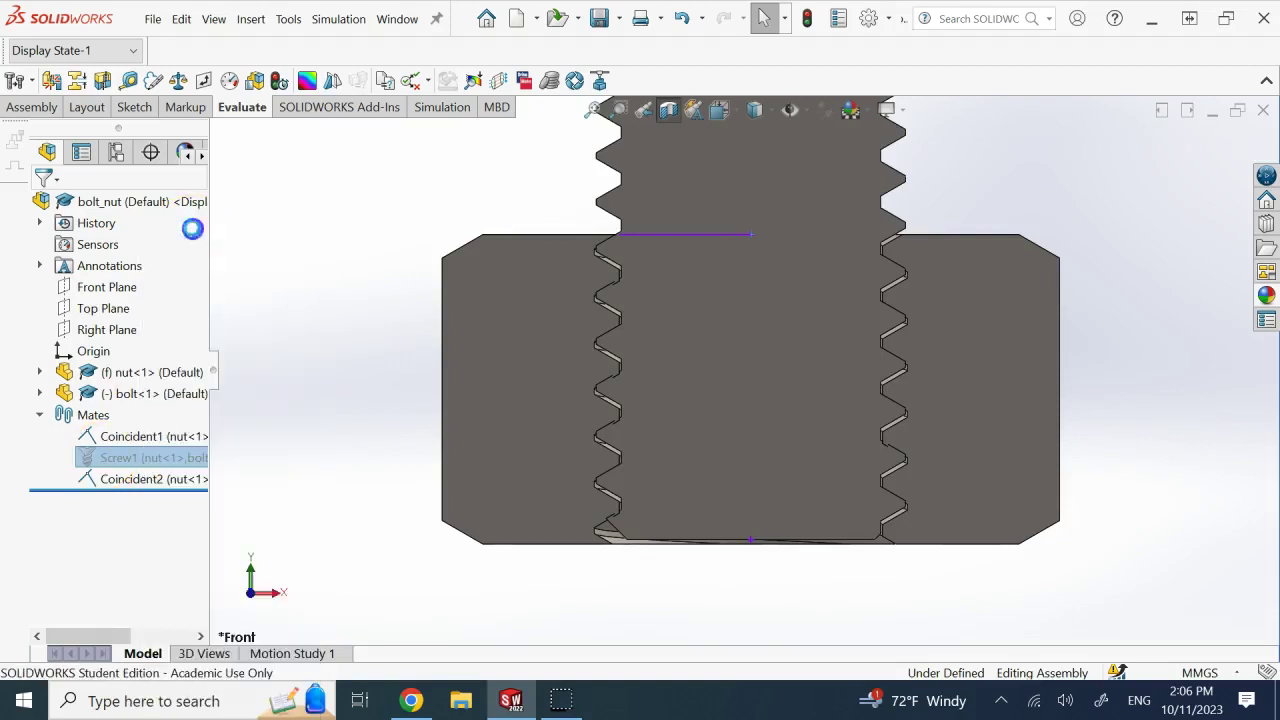
right_click(164, 457)
click(200, 225)
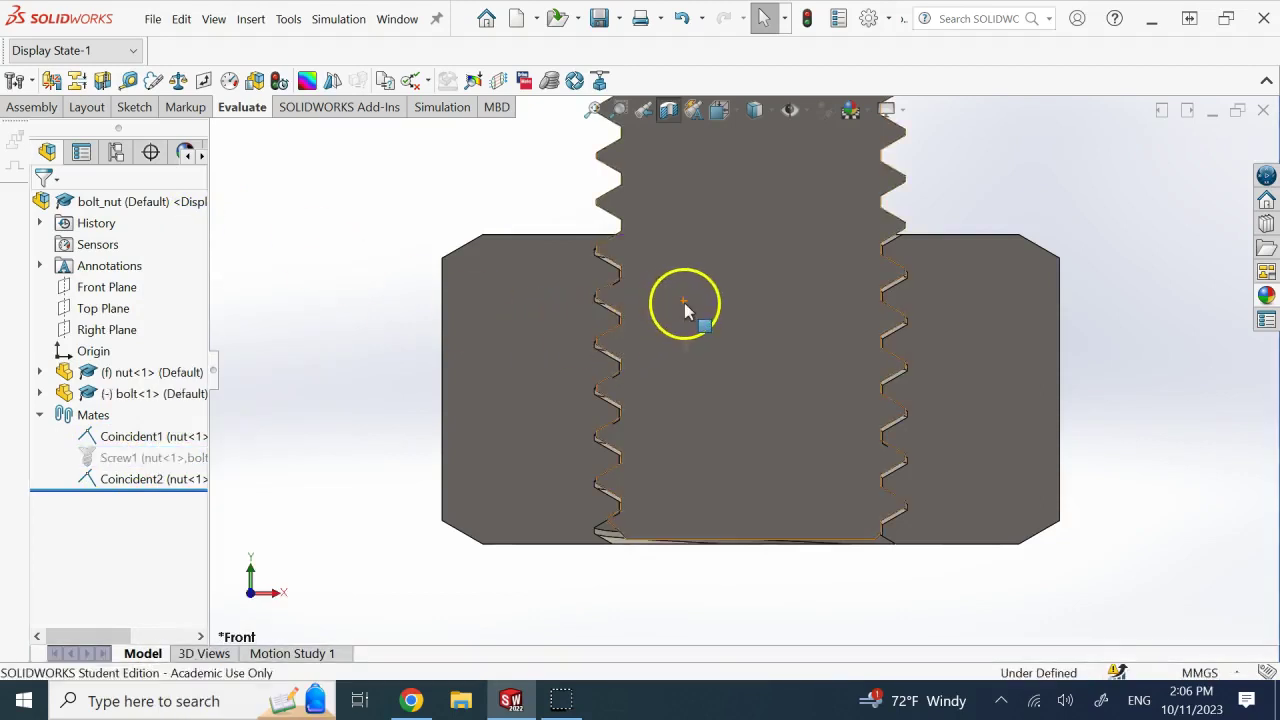
- Shift the bolt slightly along its axis in the section view so its threads sit centred in the nut's grooves
click(684, 404)
drag(691, 219, 697, 209)
scroll(681, 202, down, 2)
scroll(680, 223, up, 2)
scroll(730, 350, down, 4)
drag(698, 199, 700, 230)
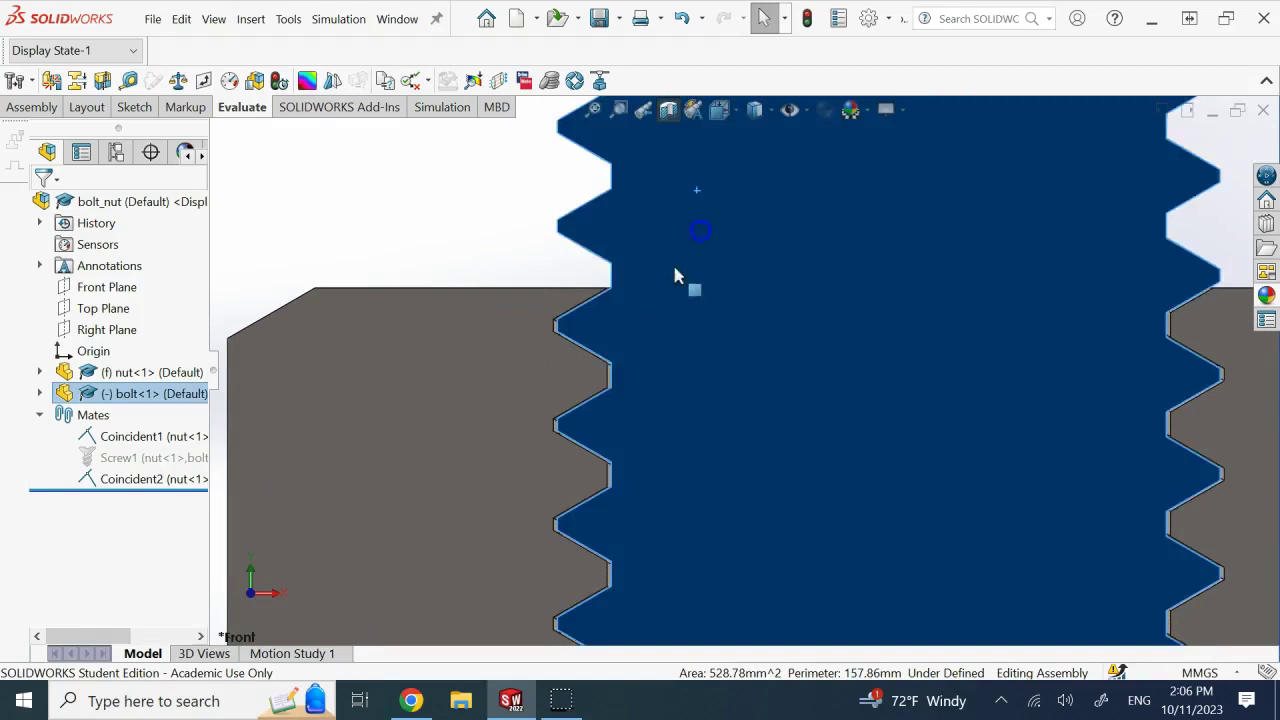
scroll(574, 338, down, 3)
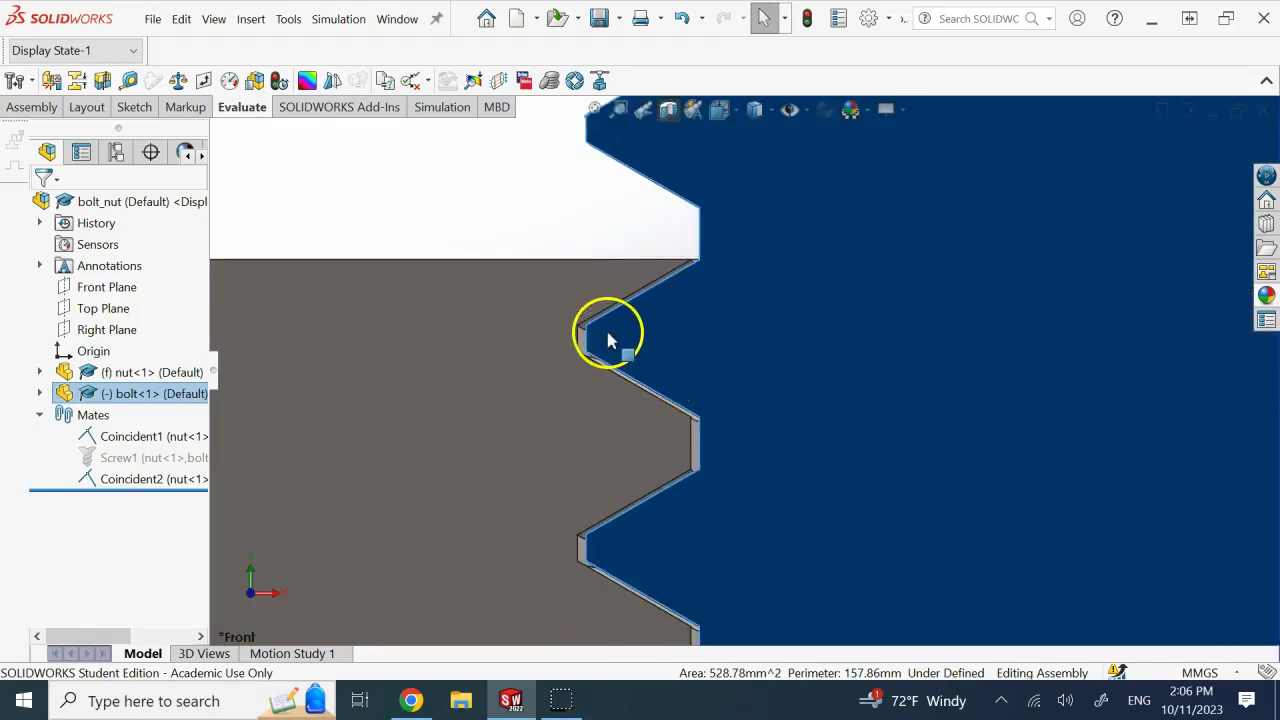
- Recheck the bolt_nut assembly with Interference Detection at the bolt's adjusted position and close the check
scroll(860, 340, up, 5)
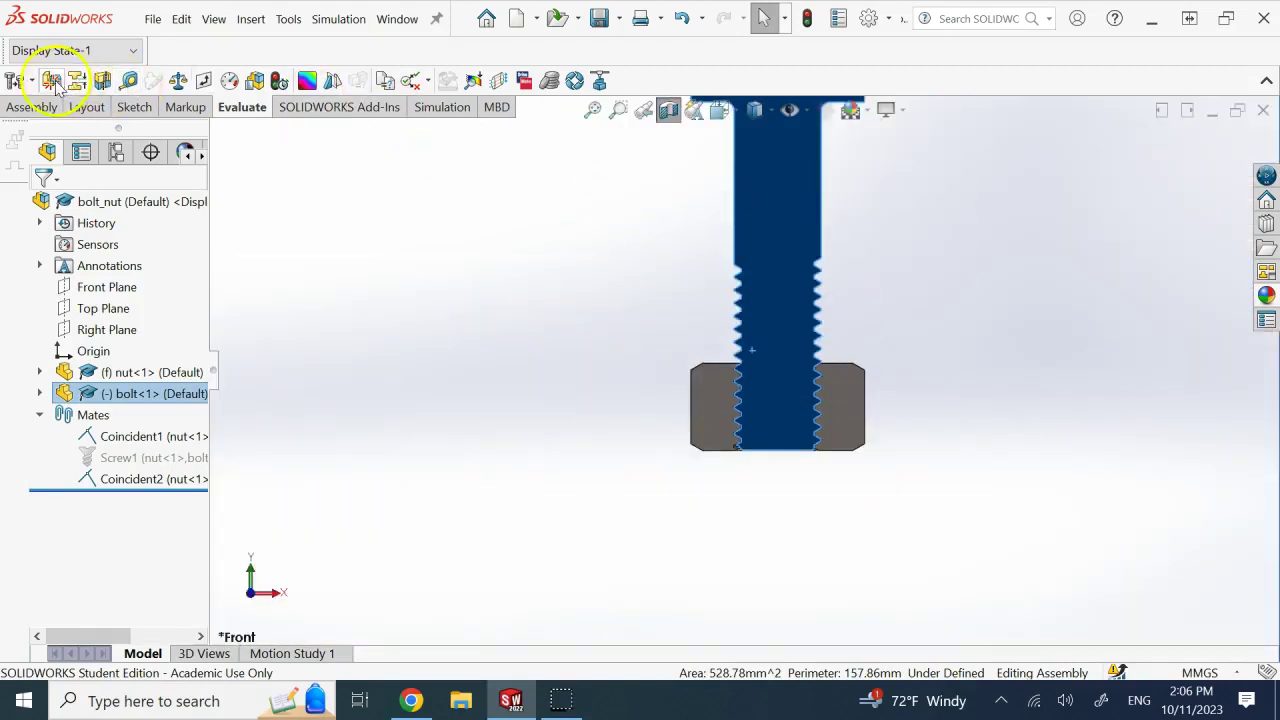
click(53, 81)
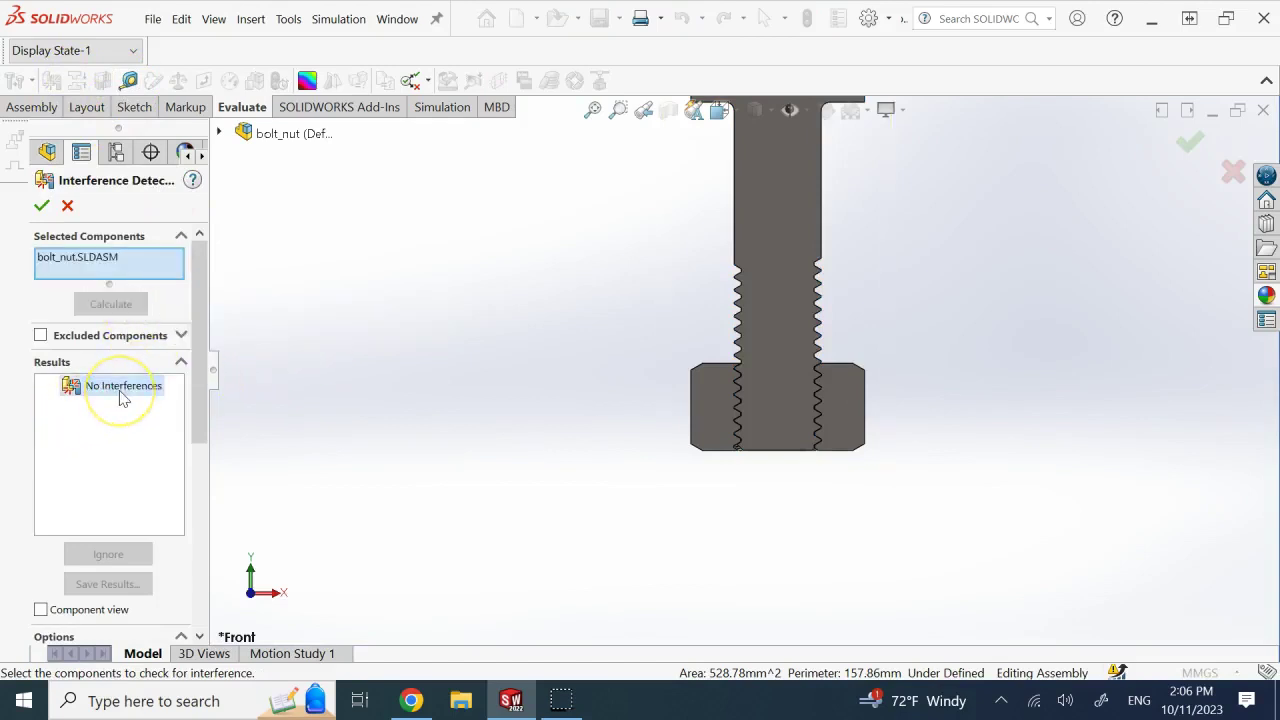
click(41, 208)
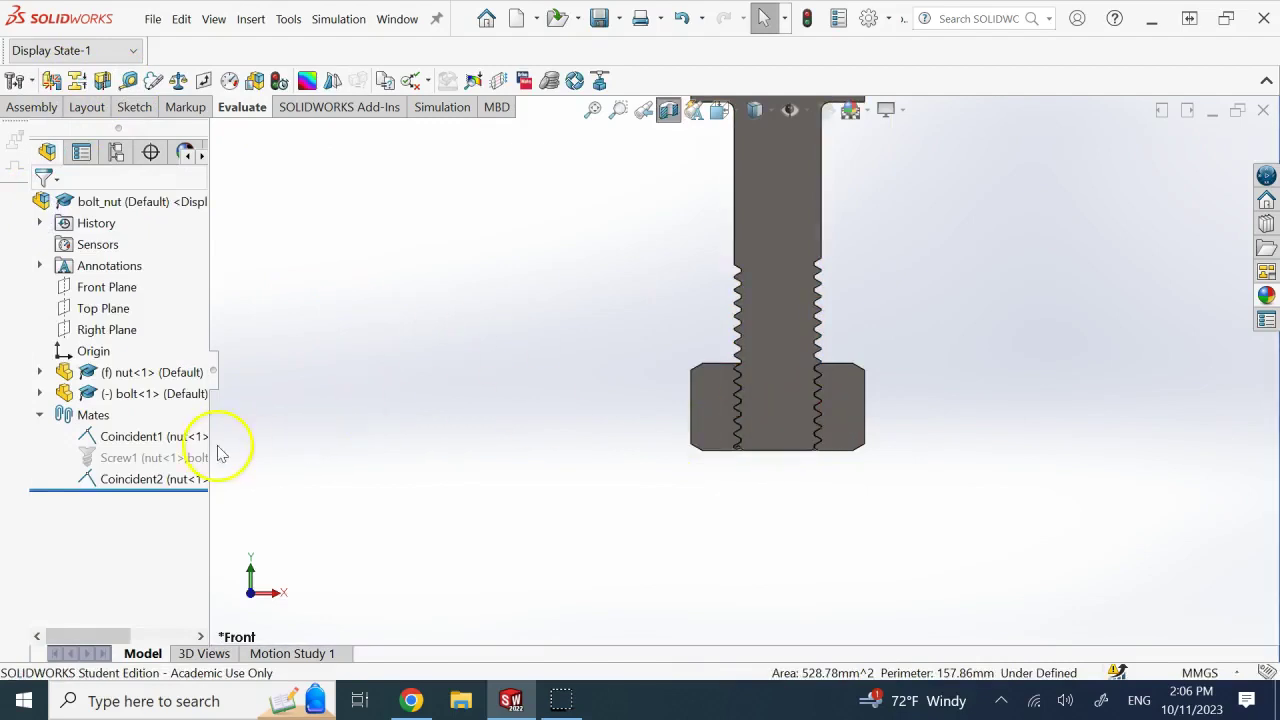
- Unsuppress the Screw1 mate and view the whole sectioned bolt and nut at an angle
right_click(168, 457)
click(220, 230)
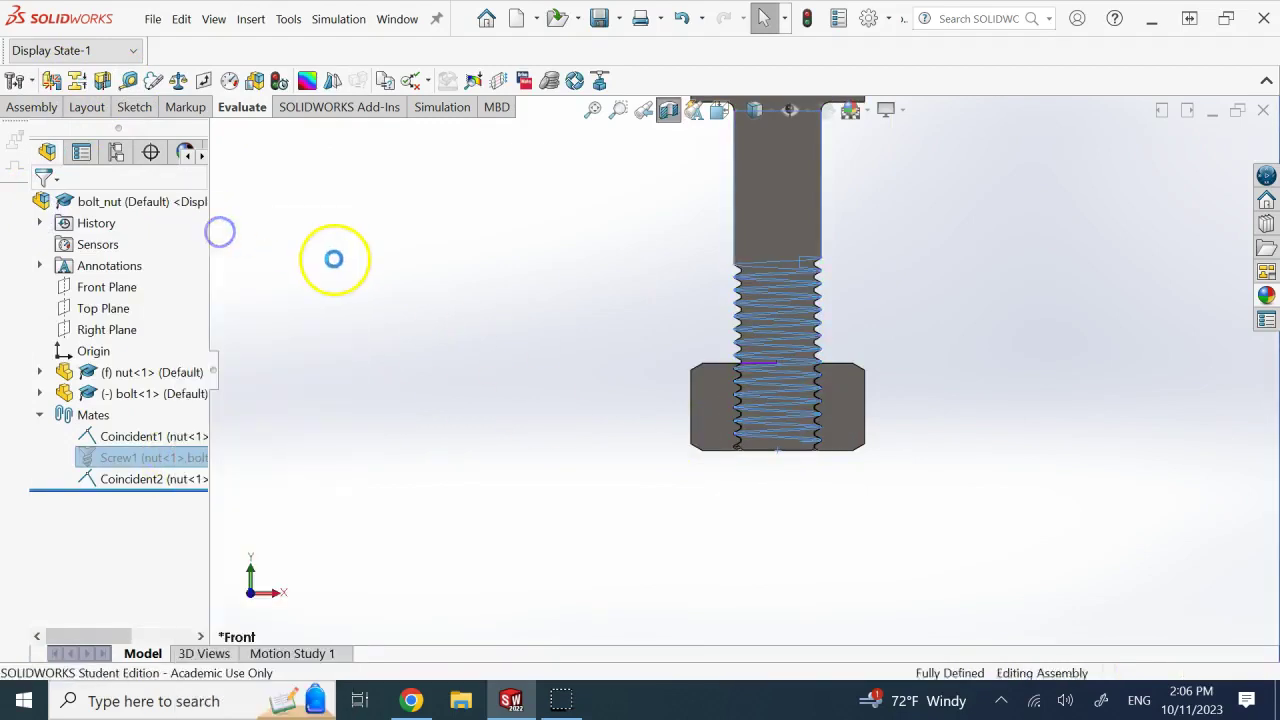
key(f)
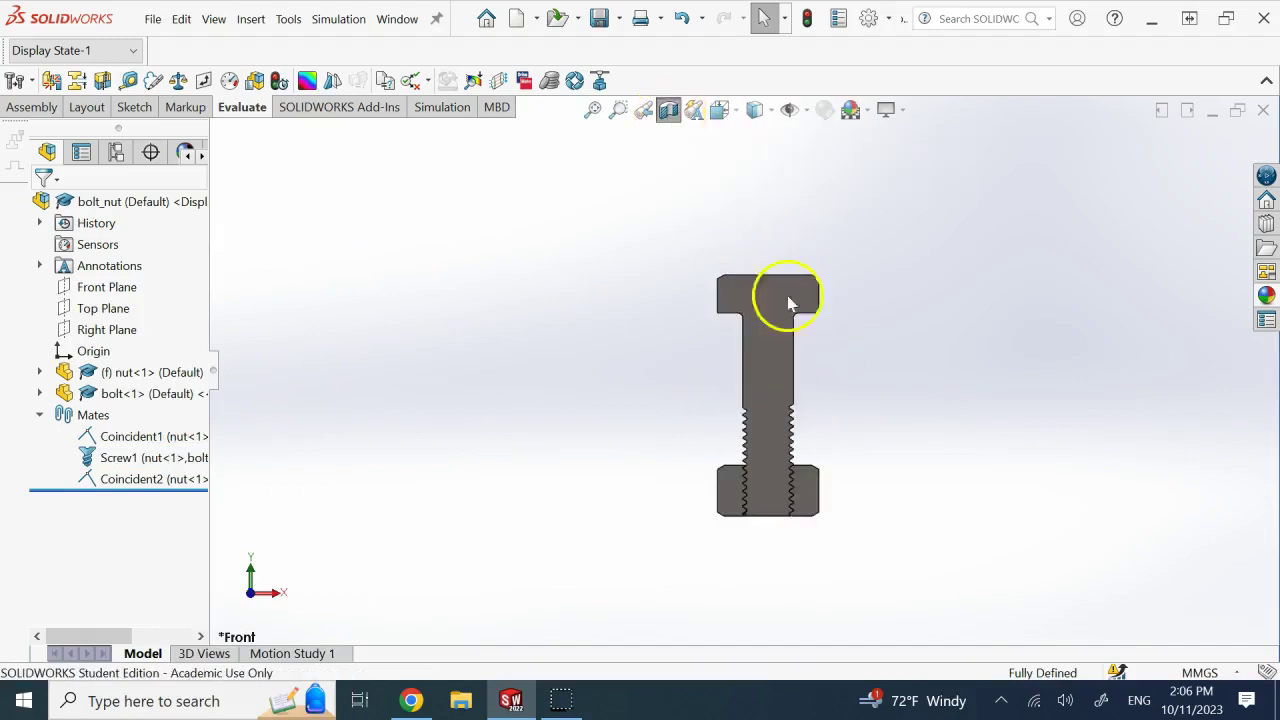
scroll(771, 443, down, 4)
scroll(769, 454, up, 5)
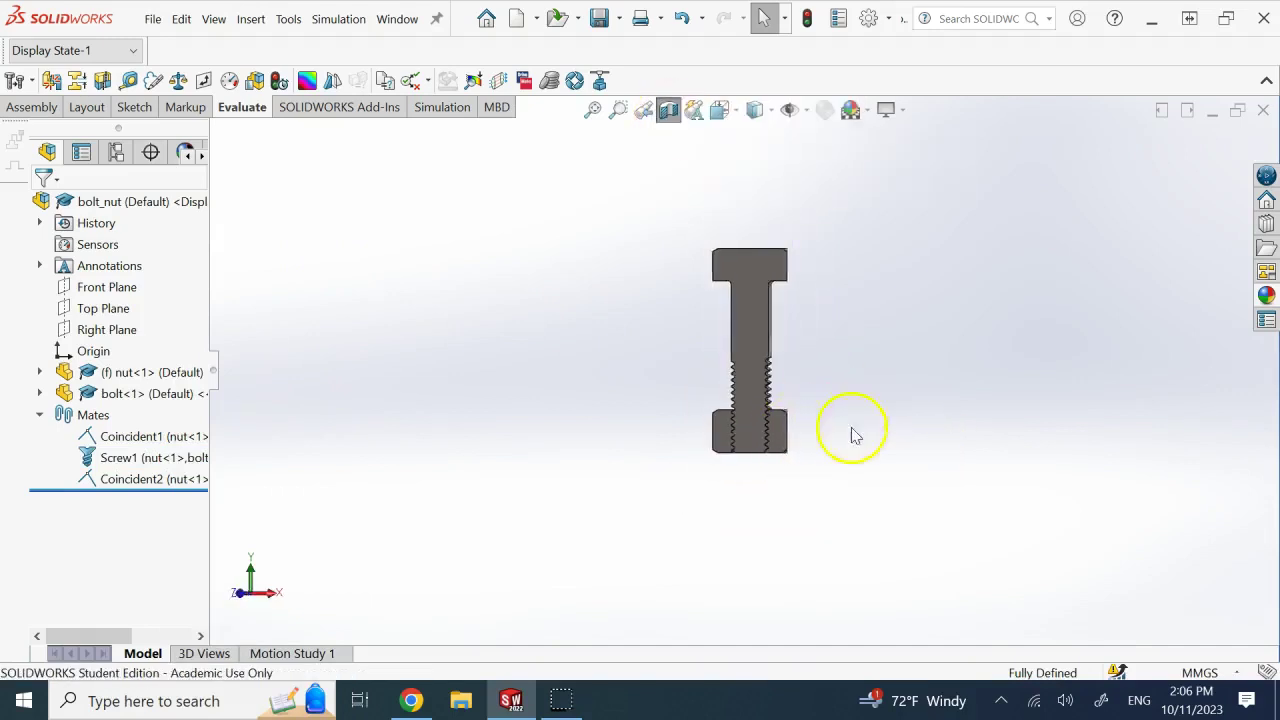
middle_drag(838, 427, 758, 312)
scroll(770, 298, down, 2)
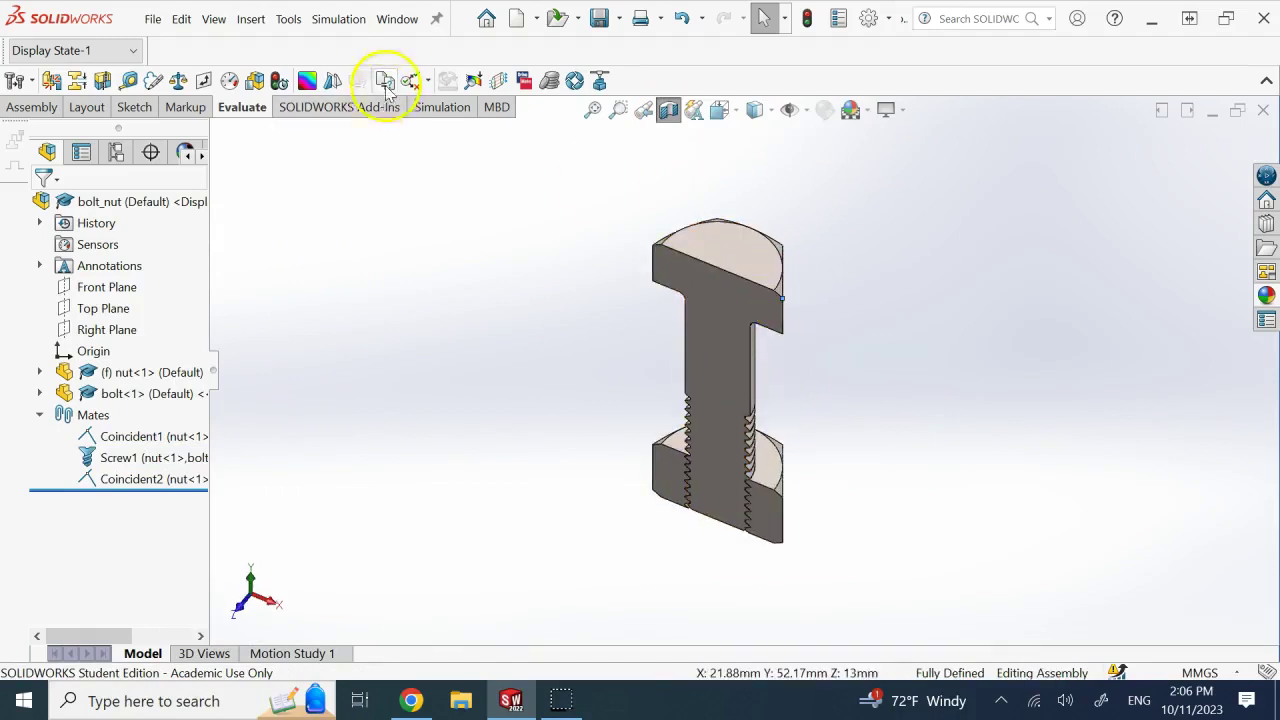
- Try to move the bolt with Move Component using Free Drag
click(31, 114)
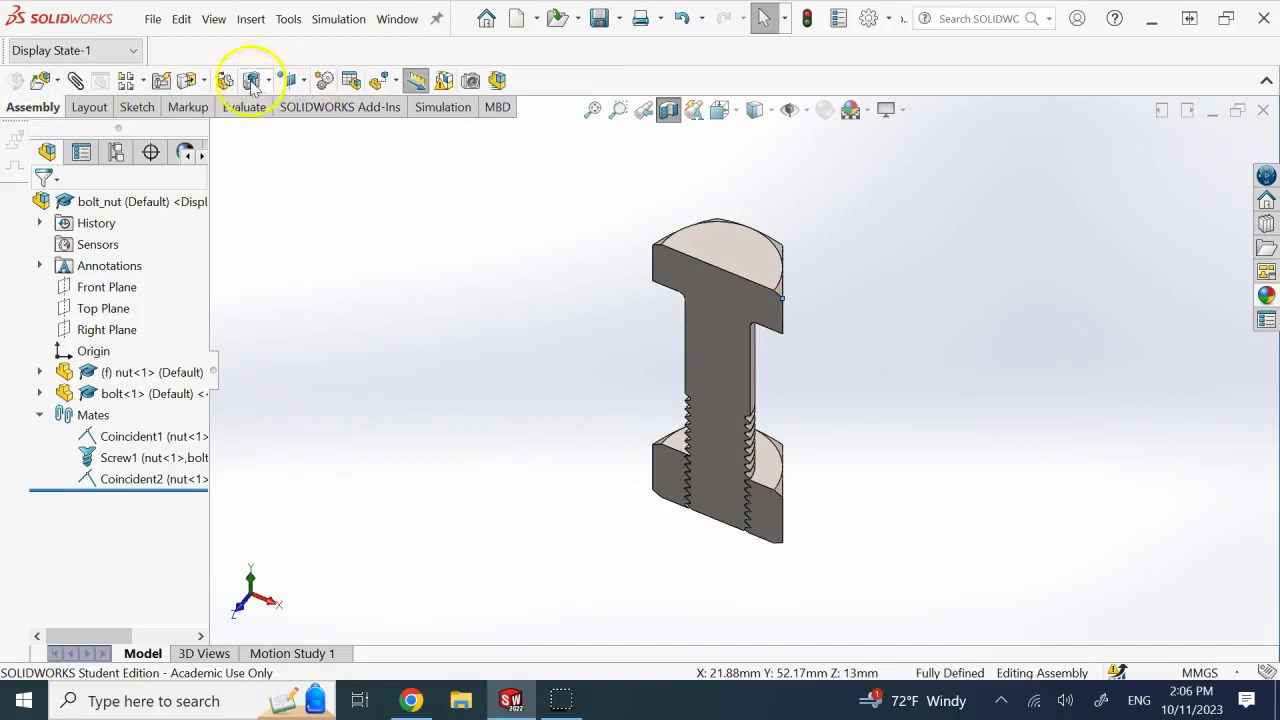
click(186, 82)
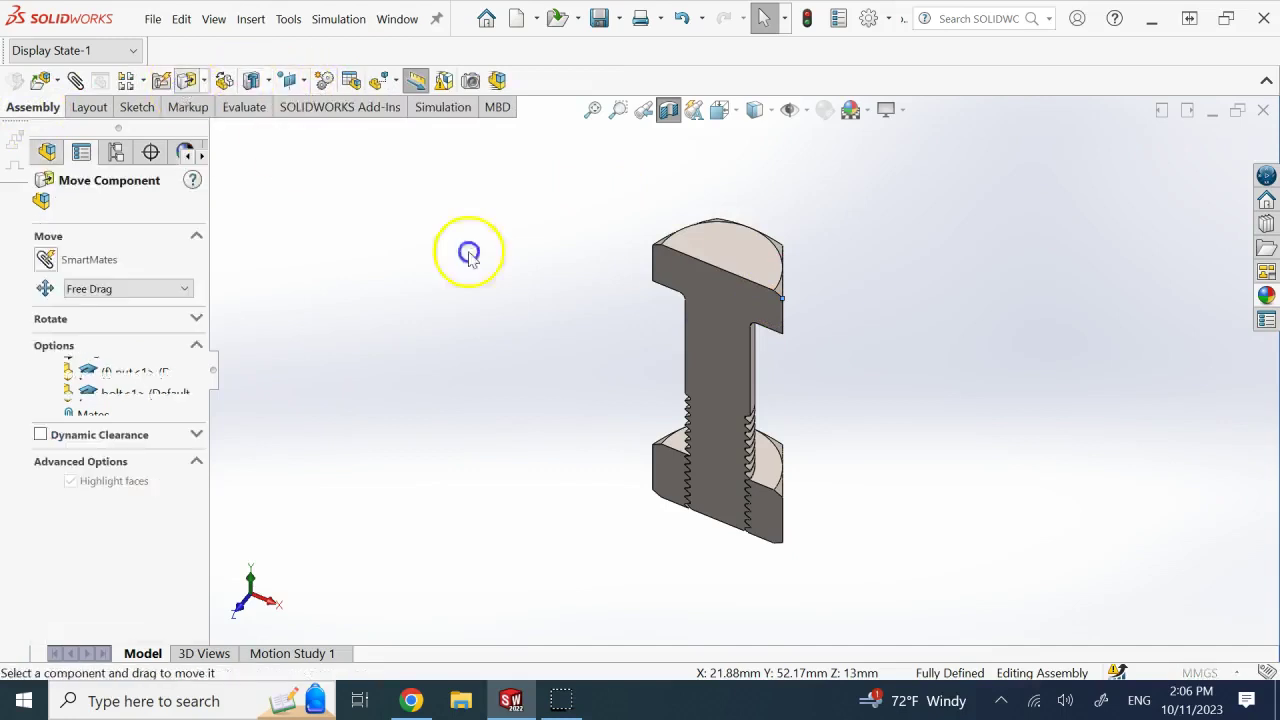
click(736, 276)
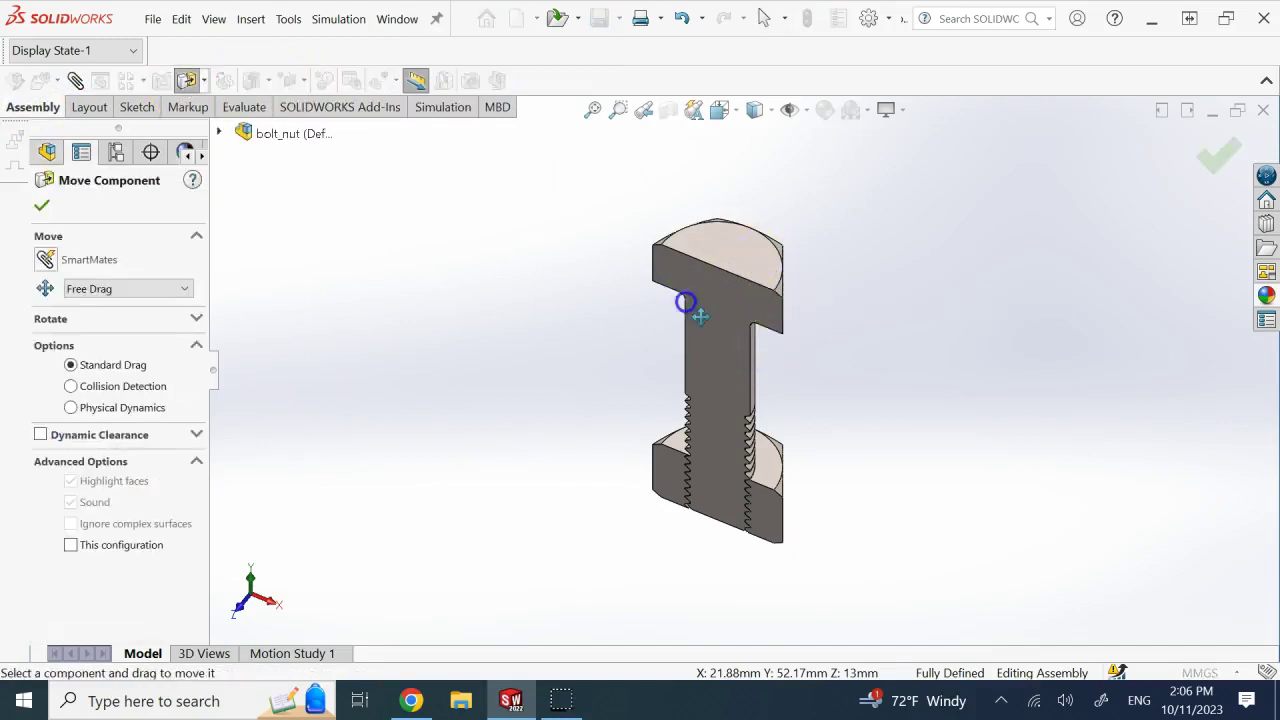
click(186, 82)
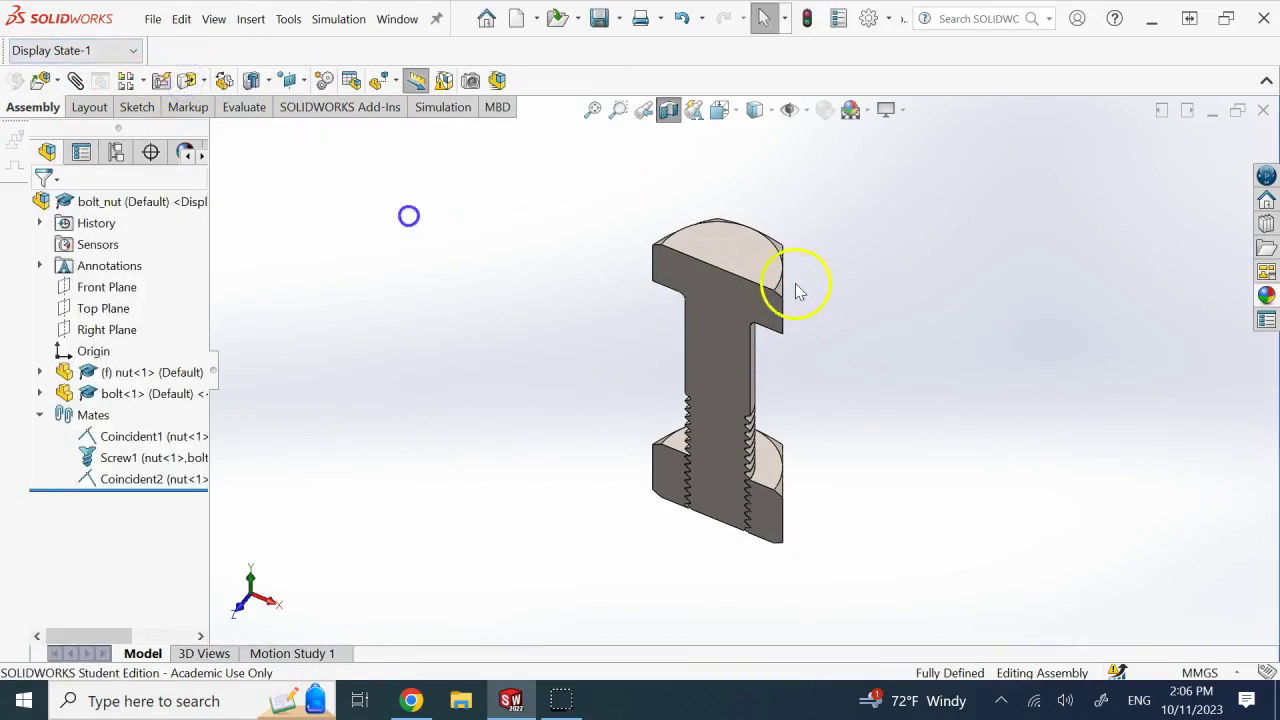
- Turn off the section view and suppress the Coincident2 mate
click(668, 110)
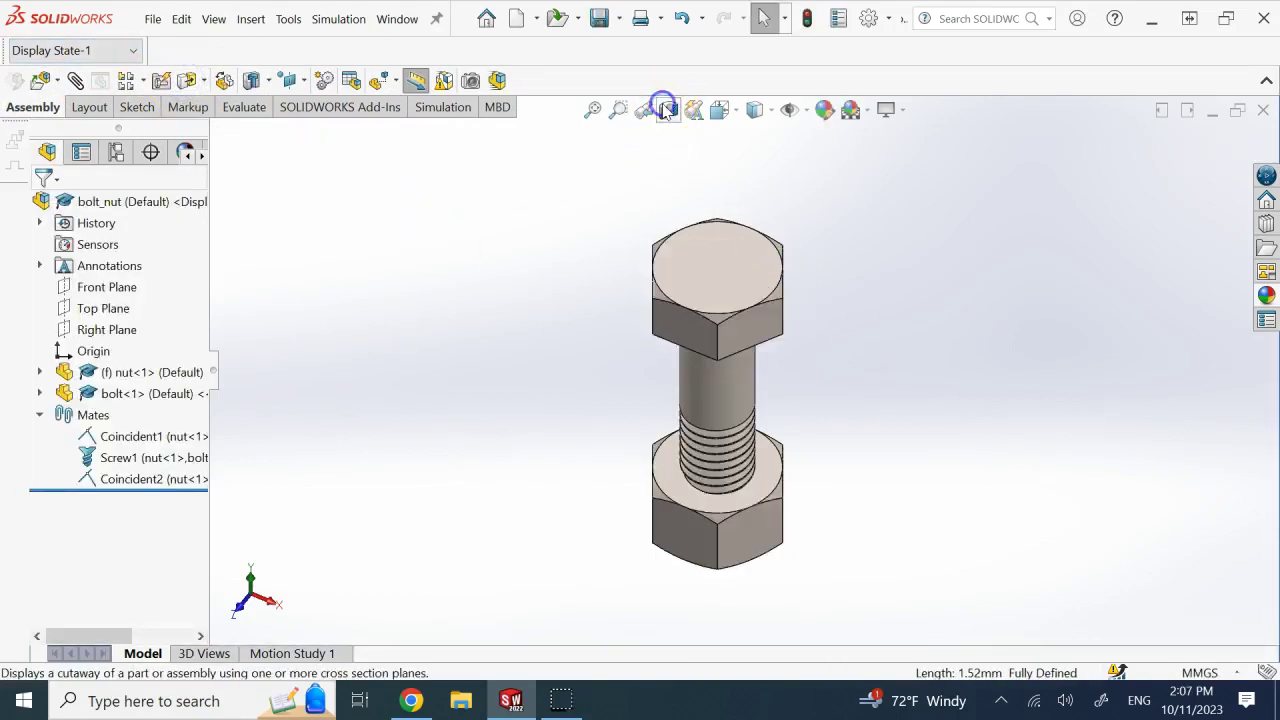
right_click(160, 479)
click(216, 274)
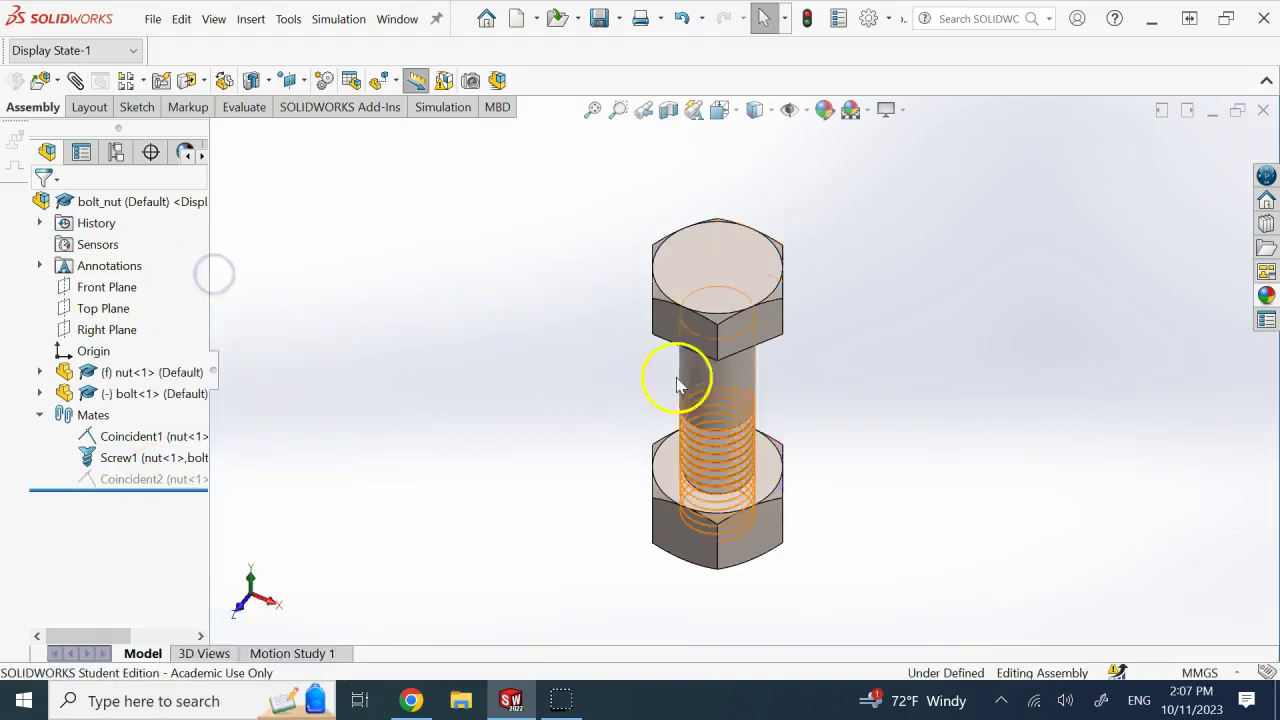
- Turn the bolt by its head to screw it into the nut until the threads protrude below the nut
scroll(723, 323, up, 1)
scroll(730, 320, down, 1)
drag(784, 325, 557, 289)
key(Up)
key(Up)
key(Up)
drag(742, 277, 654, 314)
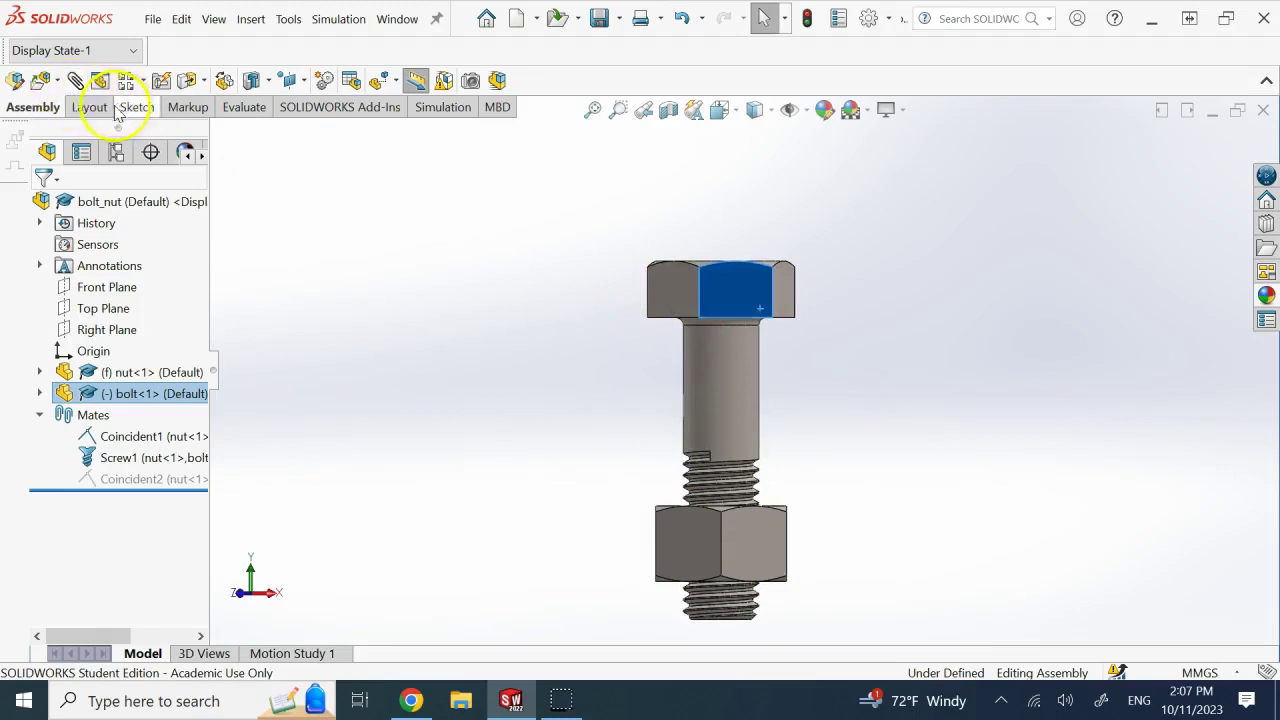
- Run Interference Detection with the bolt as the selected component and close the check
click(244, 107)
click(57, 80)
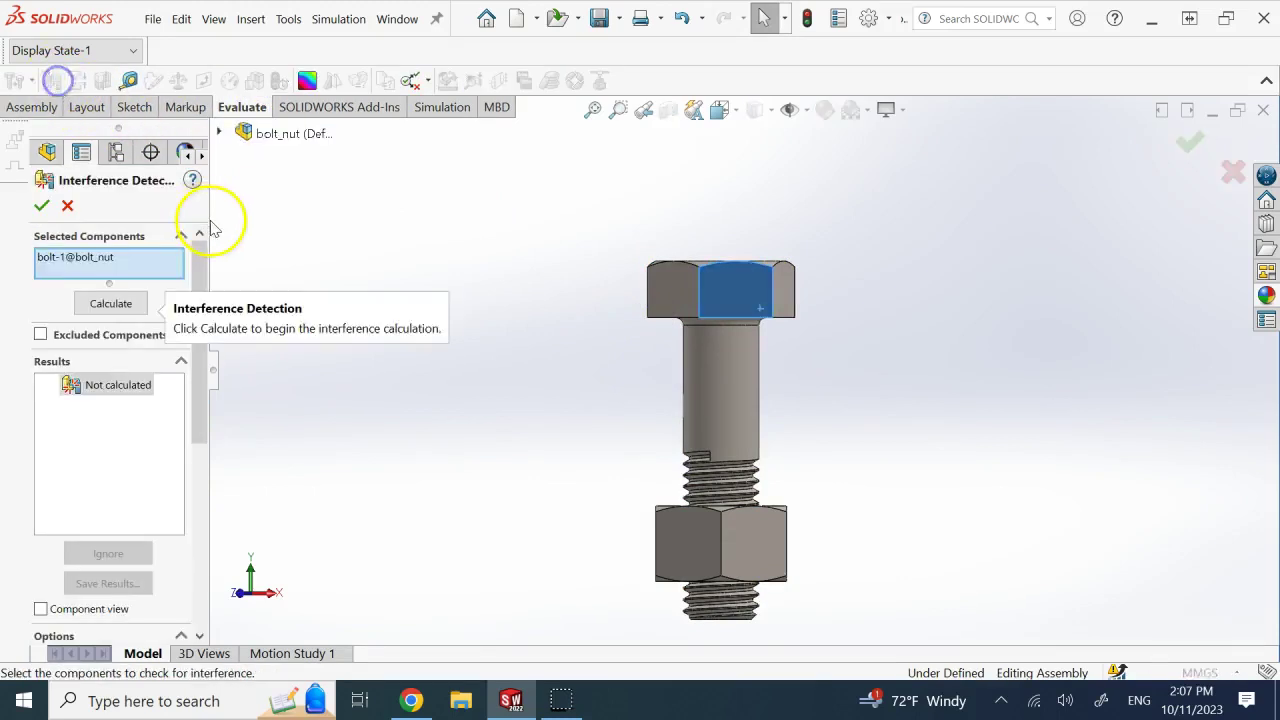
click(110, 303)
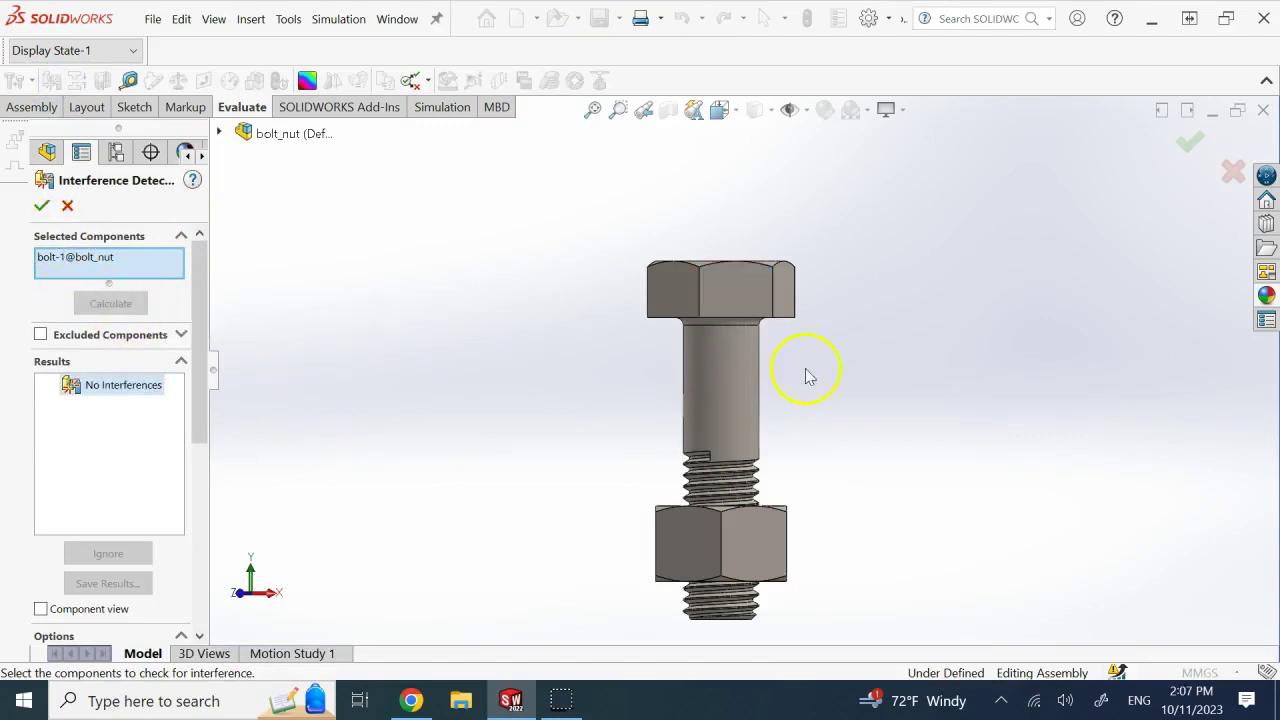
drag(763, 286, 648, 304)
click(42, 206)
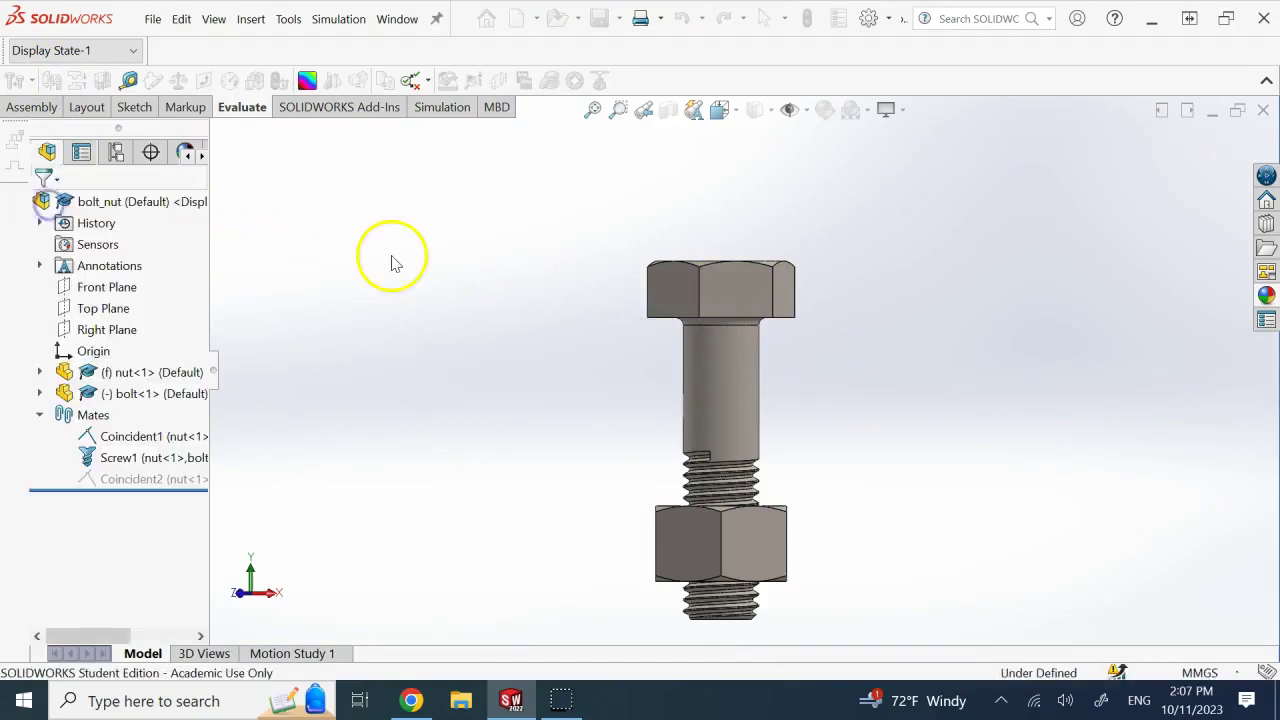
- Delete the suppressed Coincident2 mate from the assembly
key(Down)
key(Down)
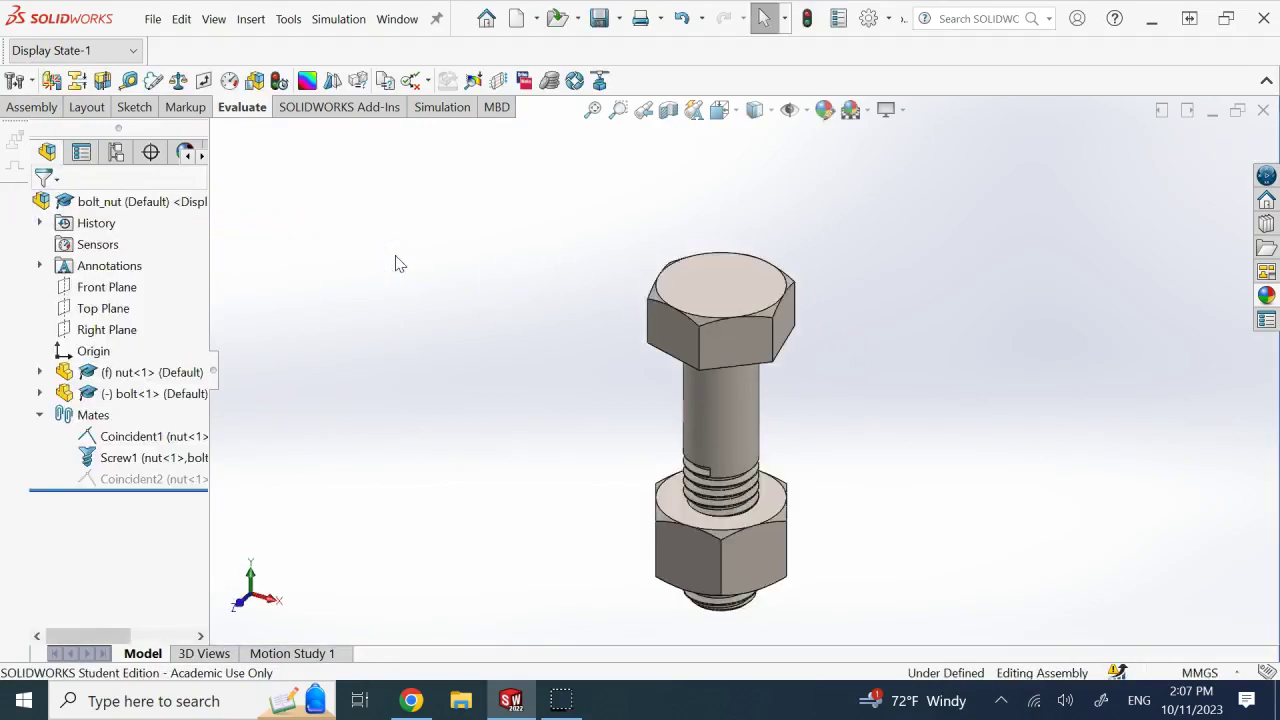
scroll(483, 334, up, 2)
scroll(791, 486, down, 1)
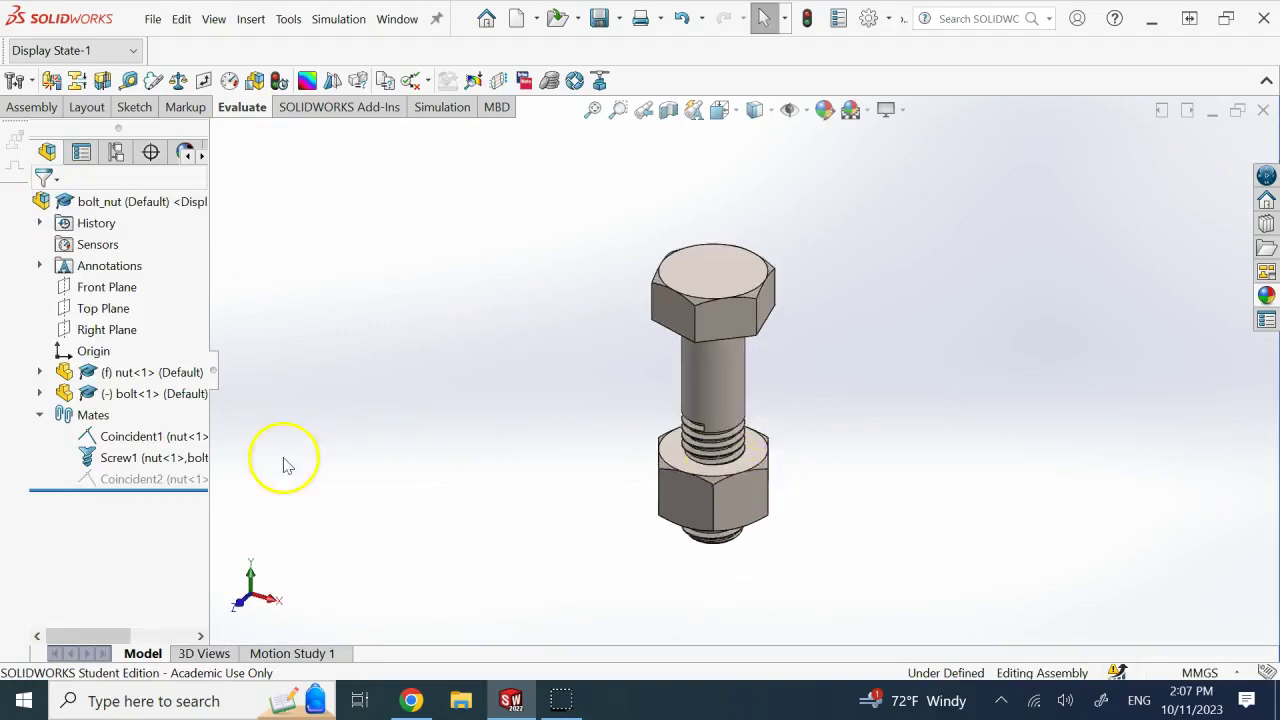
right_click(140, 479)
click(197, 416)
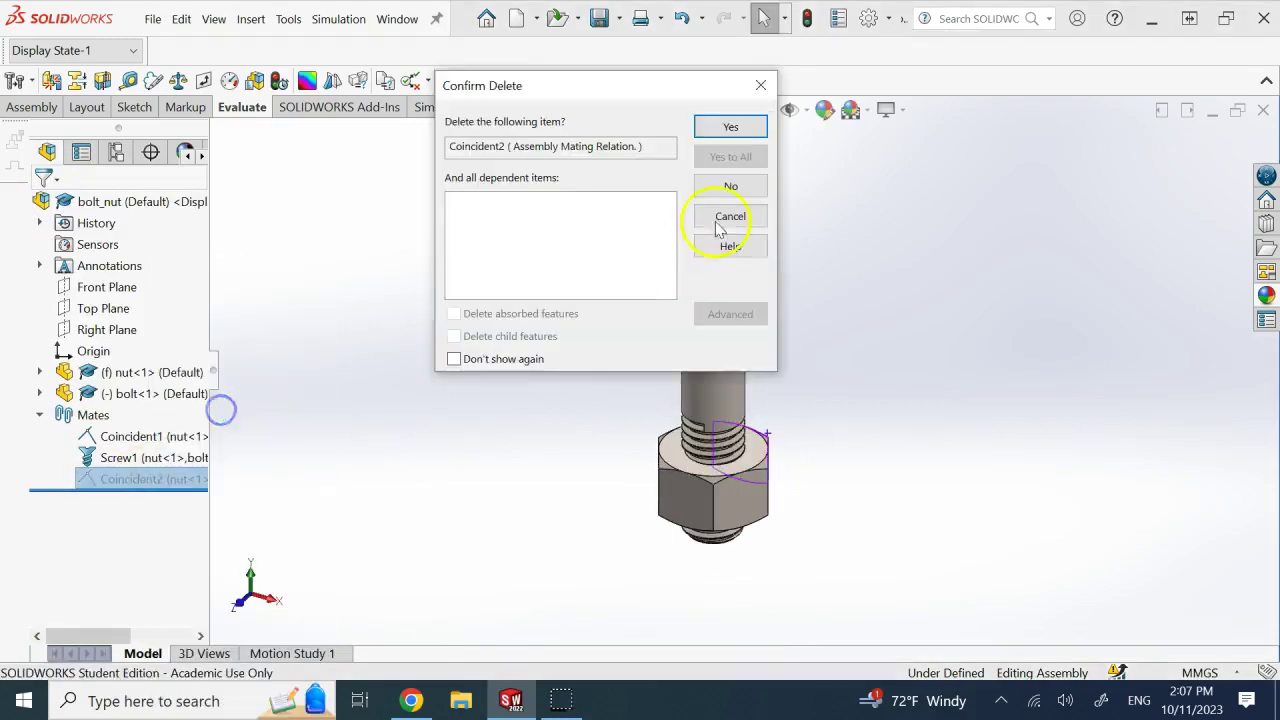
click(731, 124)
- Turn the bolt by its head to screw it further down until its thread end reaches the nut's top face
scroll(800, 437, down, 3)
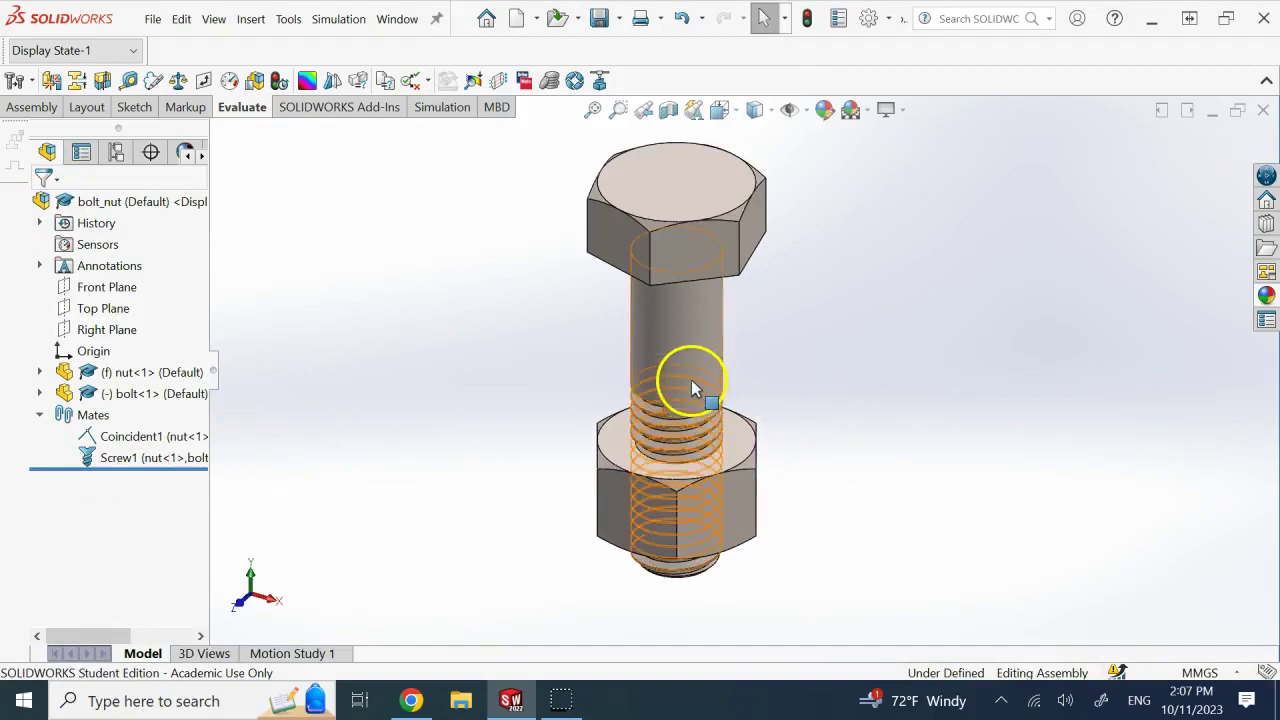
key(ctrl+1)
click(700, 249)
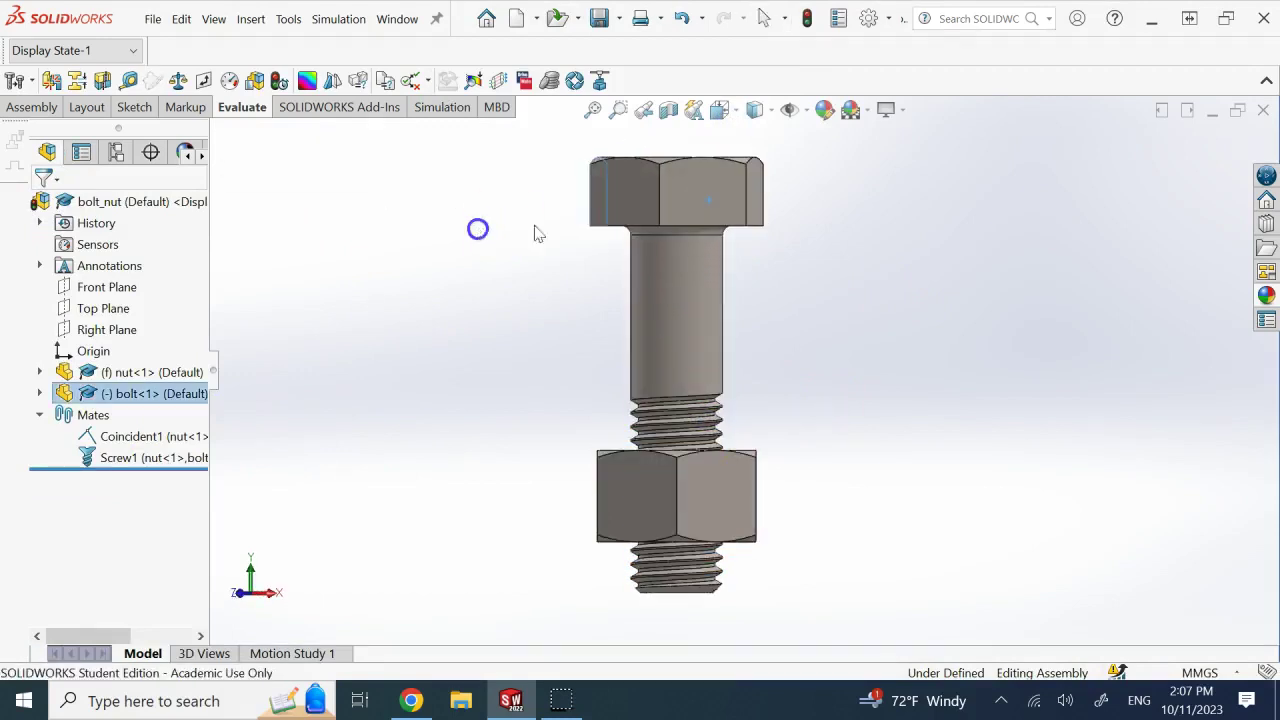
click(640, 232)
middle_drag(640, 223, 757, 245)
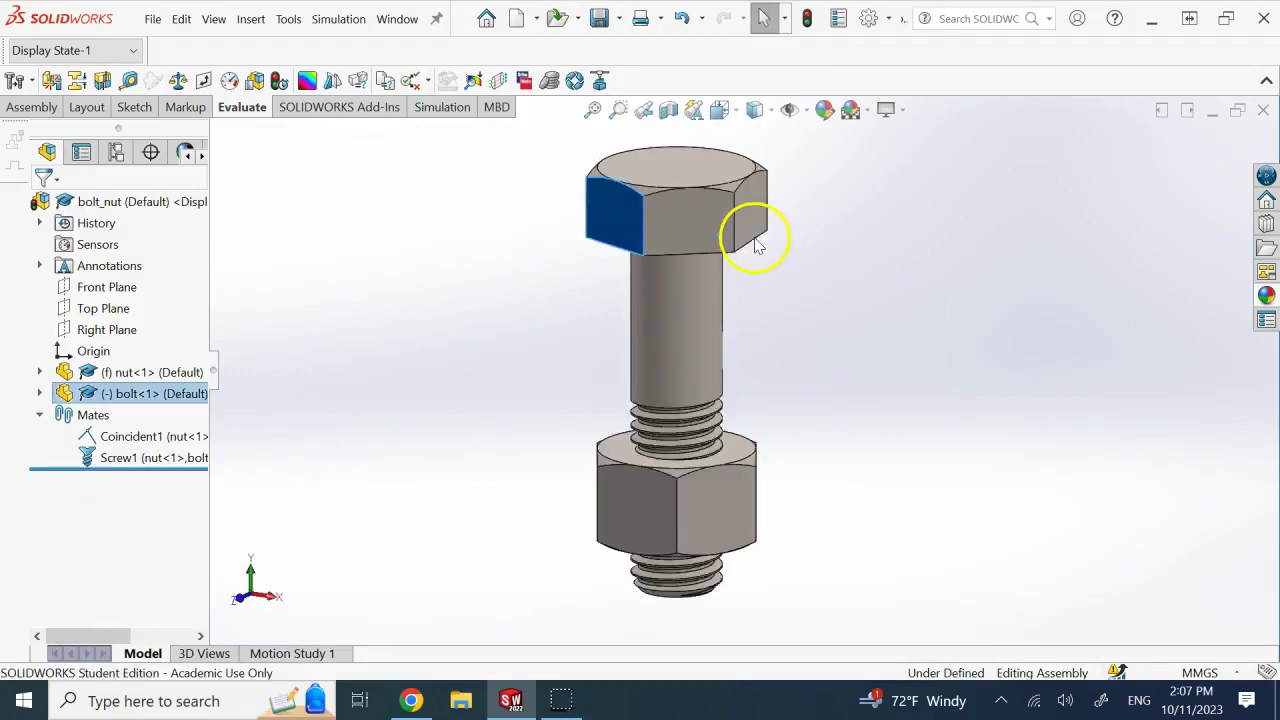
click(693, 352)
click(844, 400)
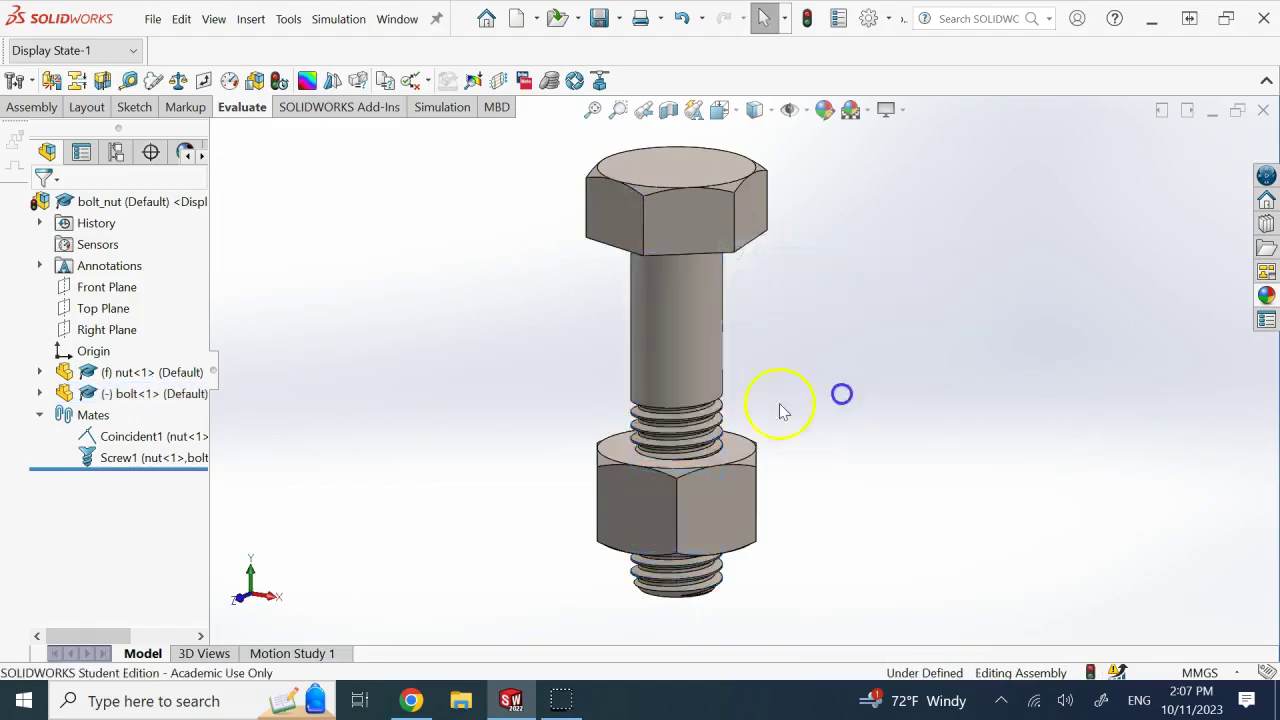
drag(708, 221, 525, 261)
drag(727, 262, 491, 501)
drag(746, 250, 371, 297)
- Inspect the thread end at the nut's top face, and keep turning the bolt until its unthreaded shank enters the nut
scroll(679, 510, down, 7)
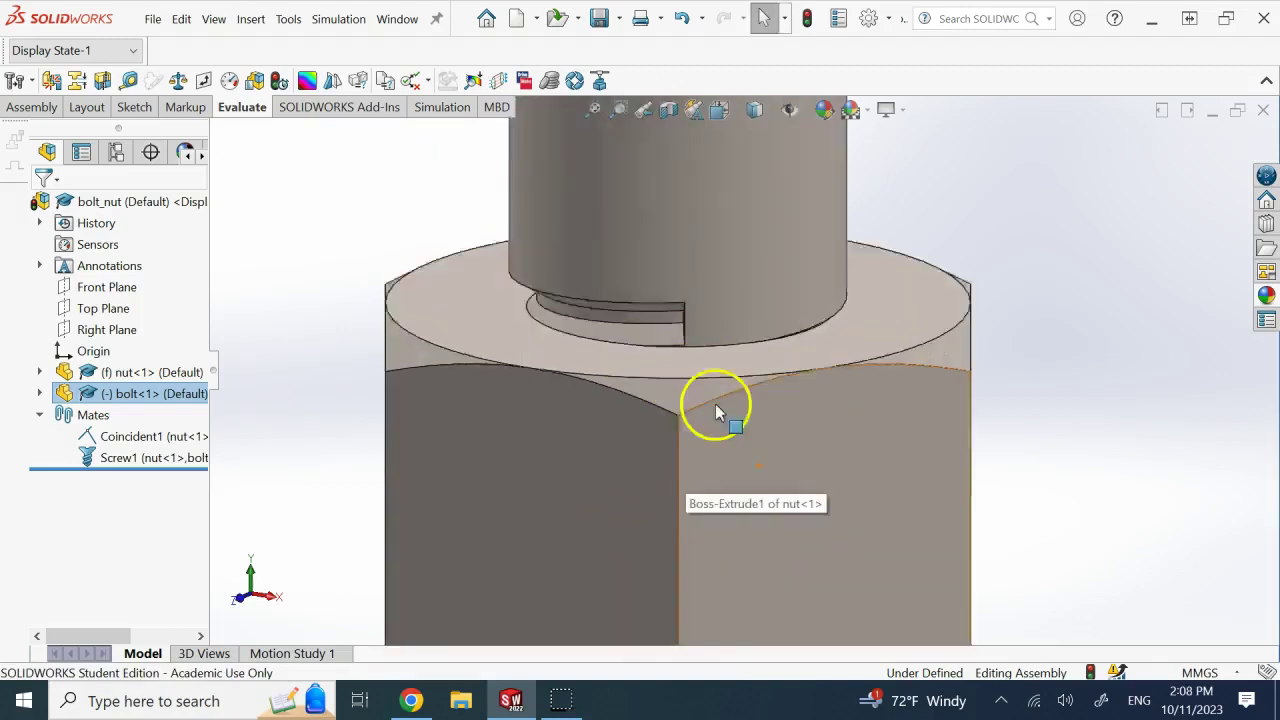
scroll(716, 412, down, 3)
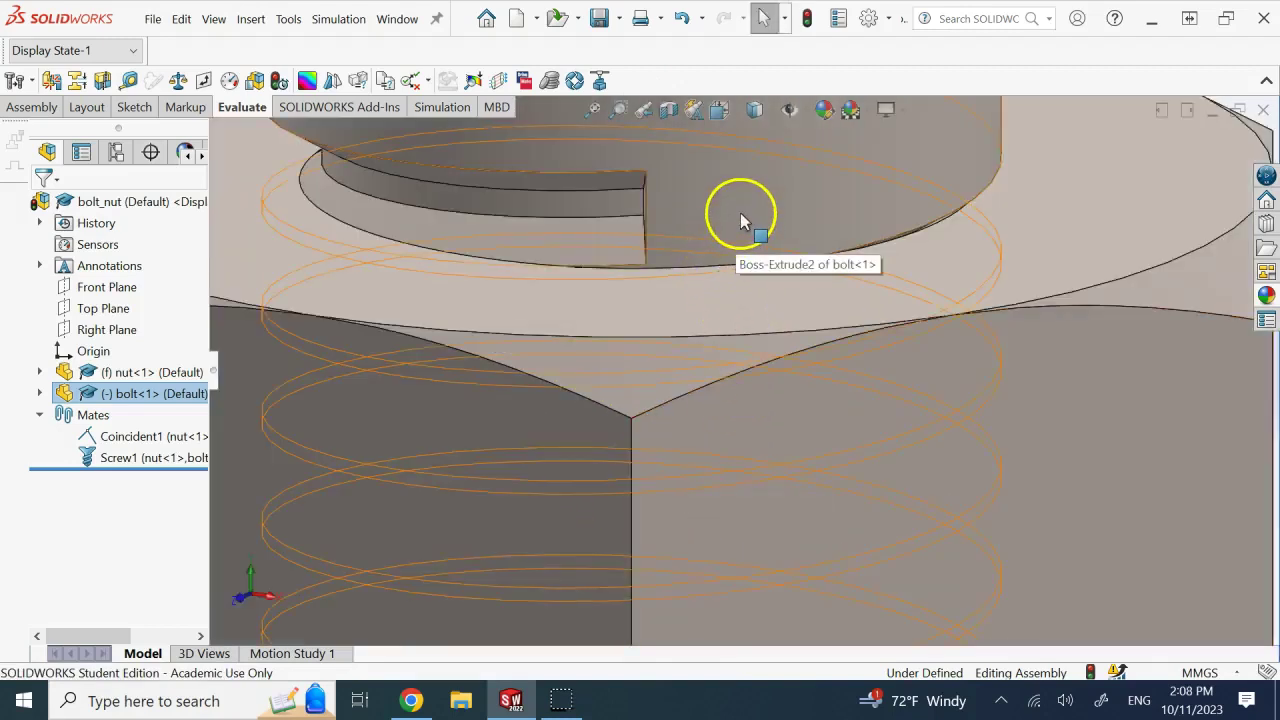
scroll(741, 214, up, 5)
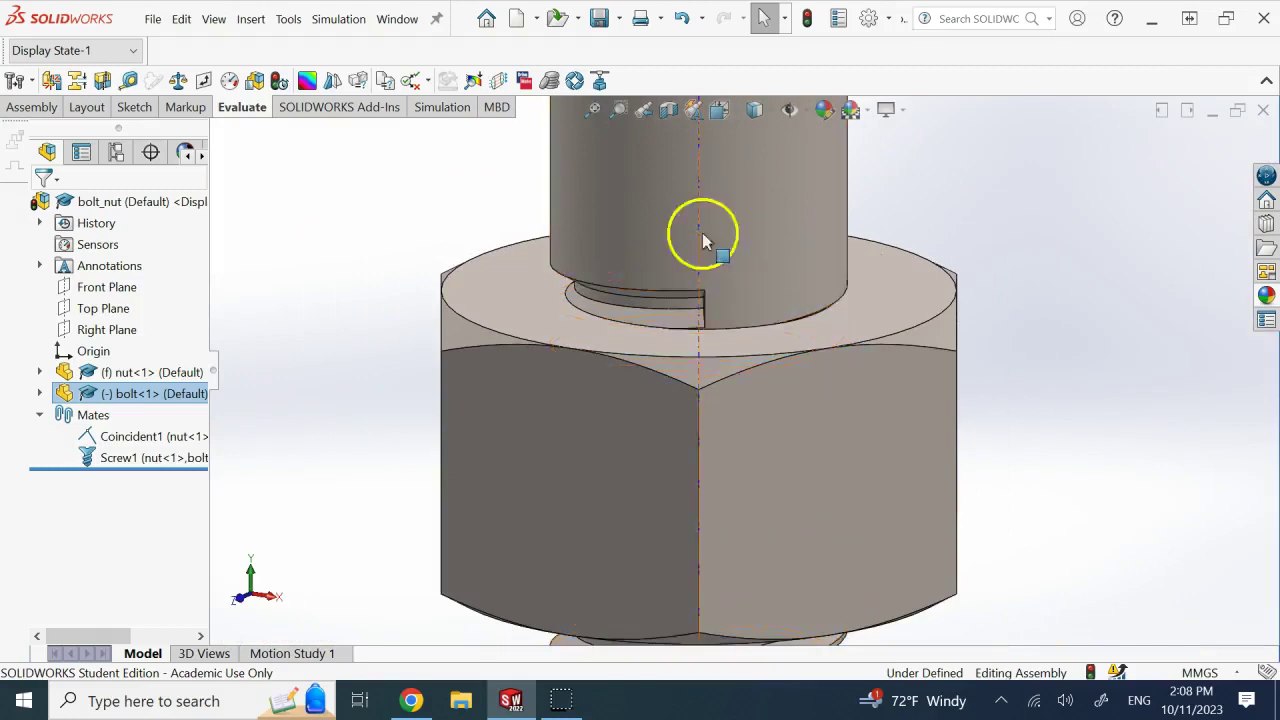
scroll(724, 181, up, 4)
scroll(752, 203, down, 2)
click(765, 215)
drag(765, 208, 568, 236)
drag(818, 186, 514, 236)
drag(765, 215, 523, 246)
click(1146, 451)
- Run Interference Detection on the bolt_nut assembly, examine the contact around the nut's top opening, and close the check
scroll(957, 391, up, 3)
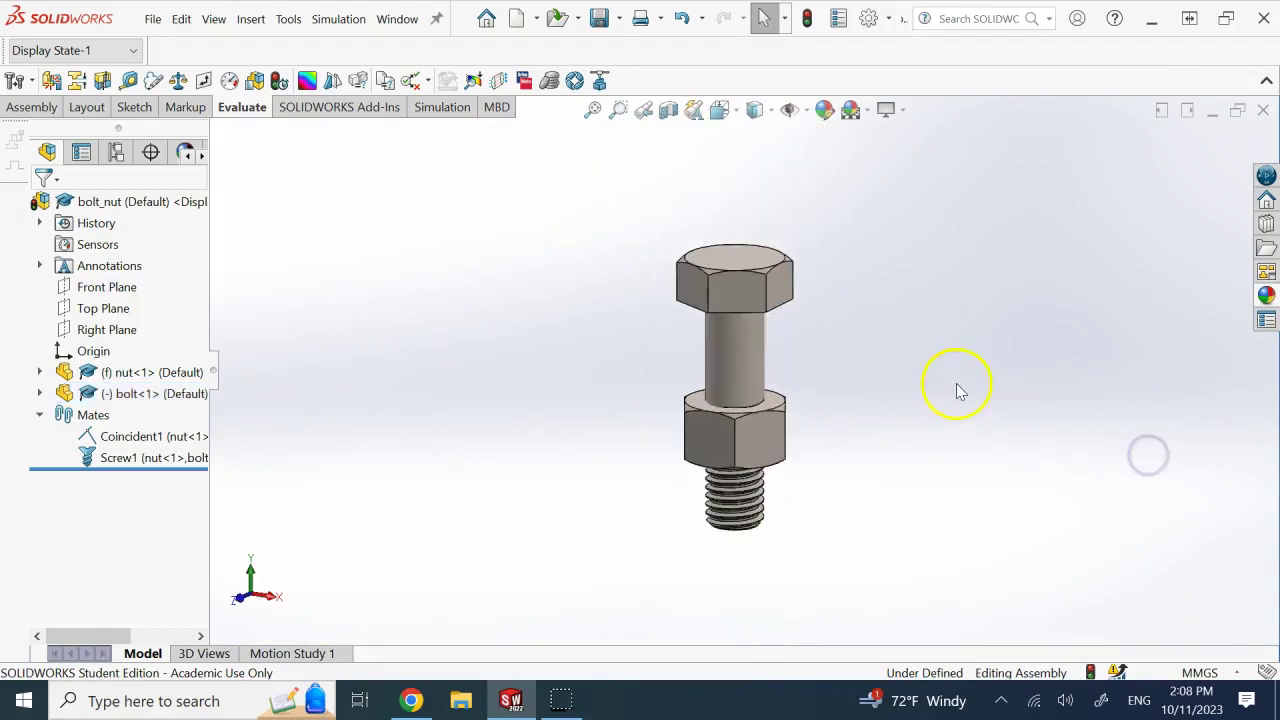
click(53, 82)
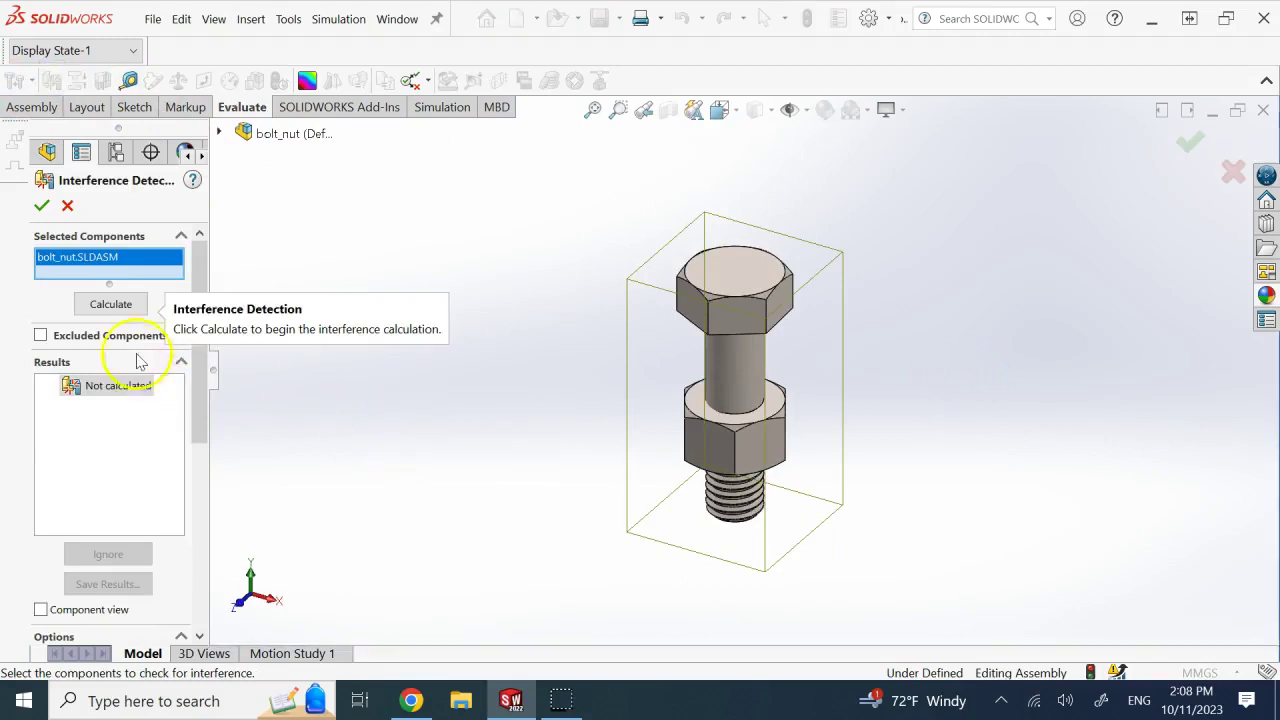
click(124, 303)
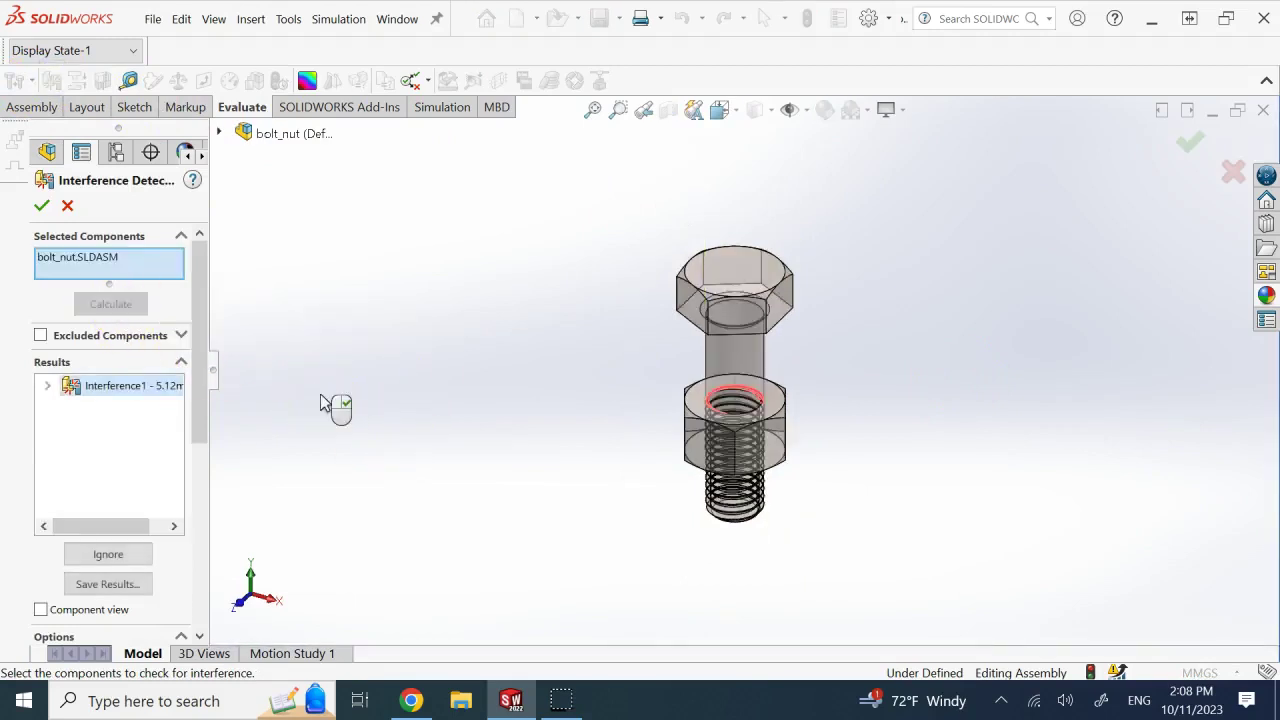
scroll(751, 394, down, 5)
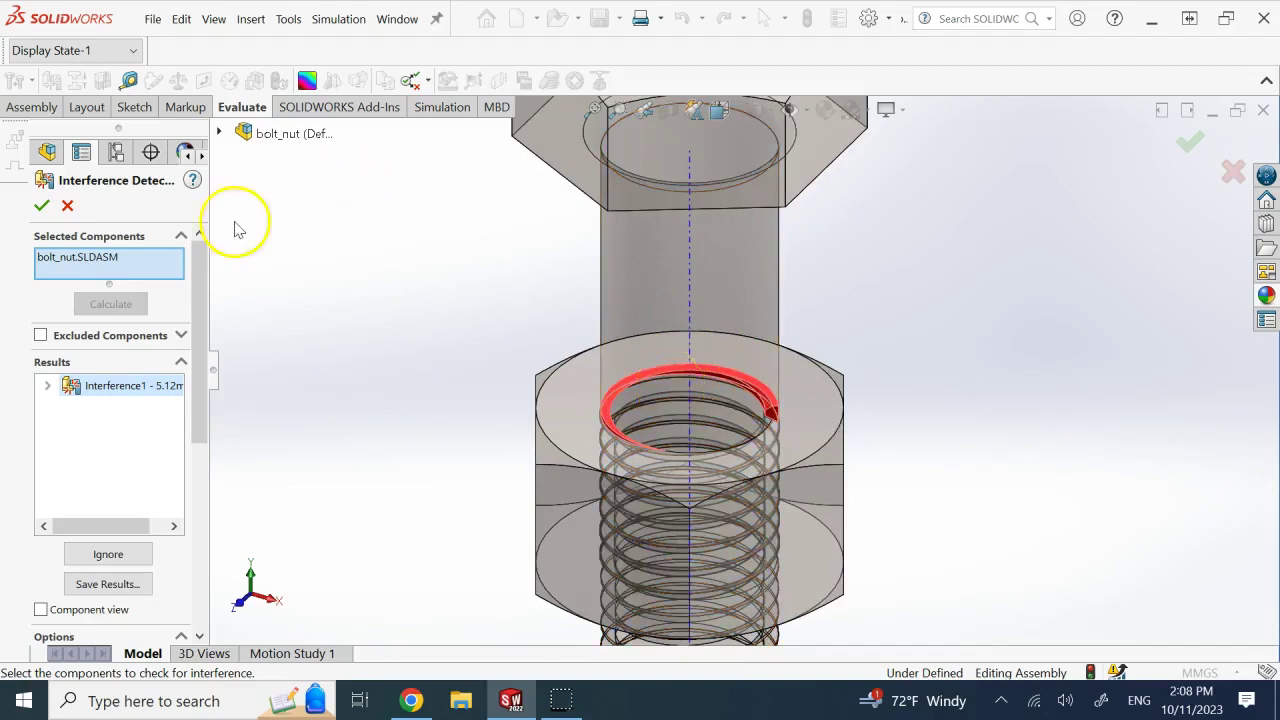
click(65, 207)
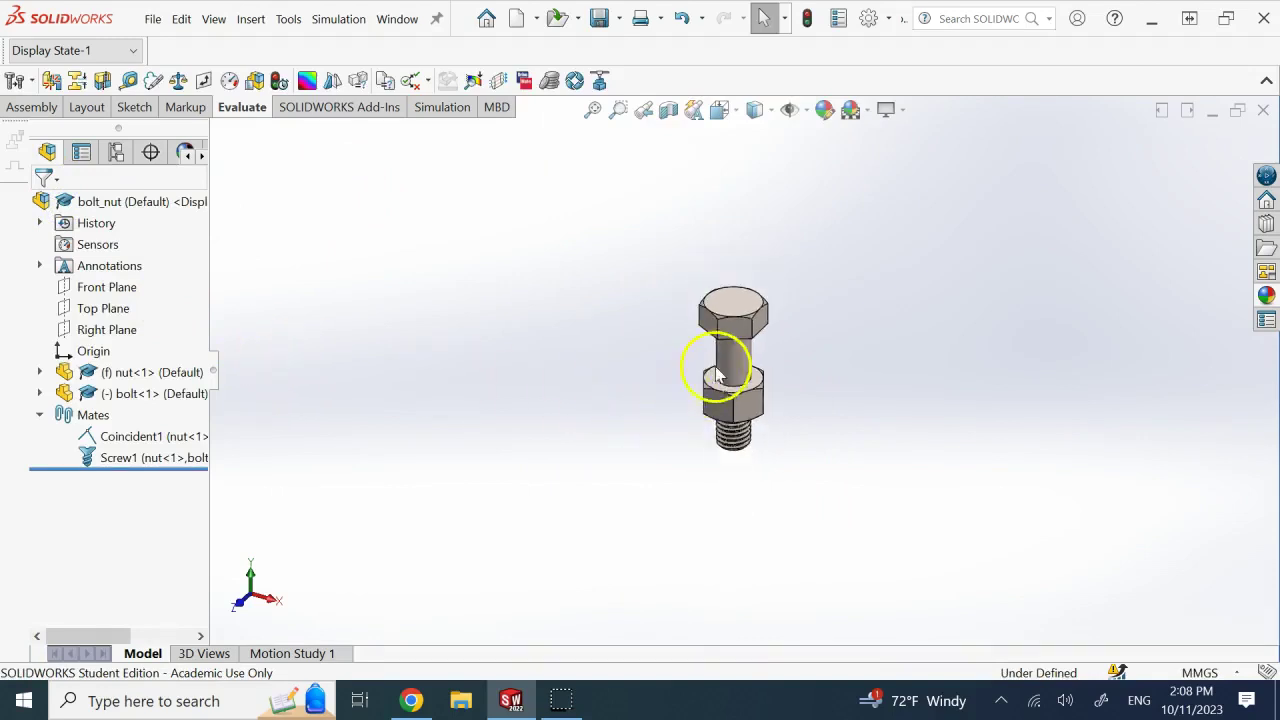
- Turn the bolt by its head in the opposite direction to back its unthreaded shank out of the nut
scroll(740, 365, down, 3)
drag(769, 297, 943, 248)
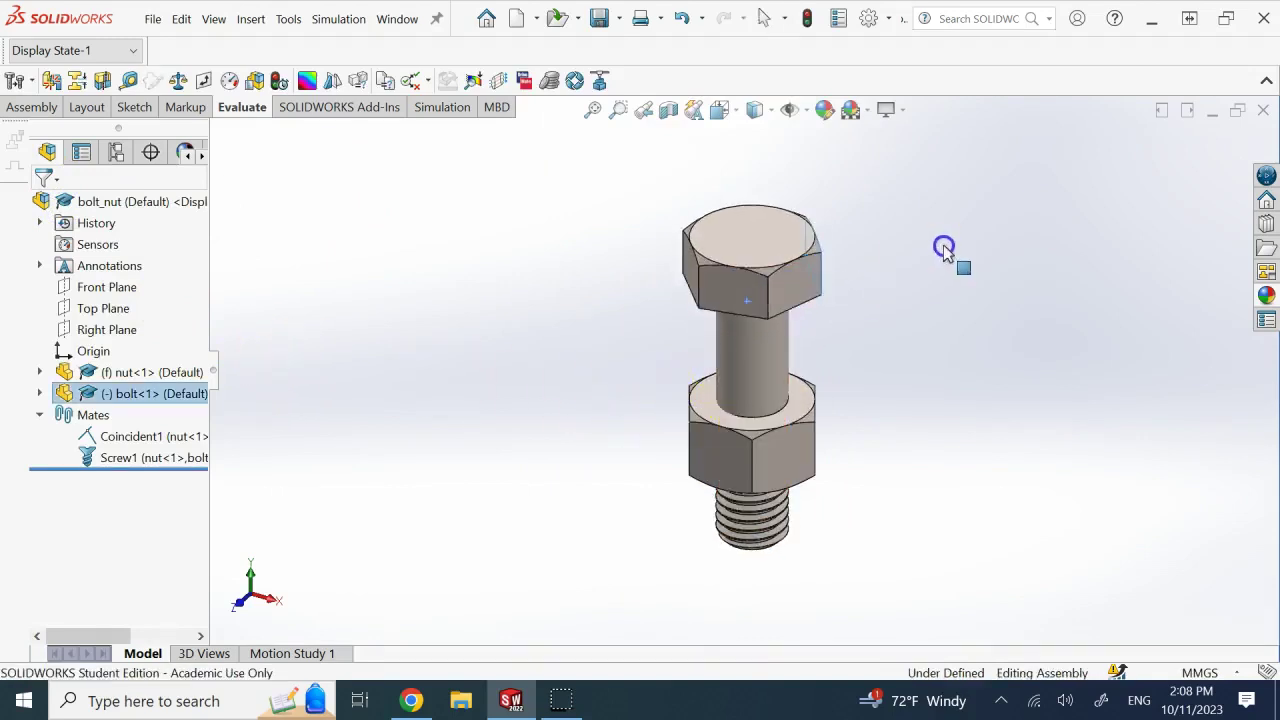
drag(729, 295, 983, 248)
drag(726, 292, 1014, 217)
drag(787, 278, 951, 234)
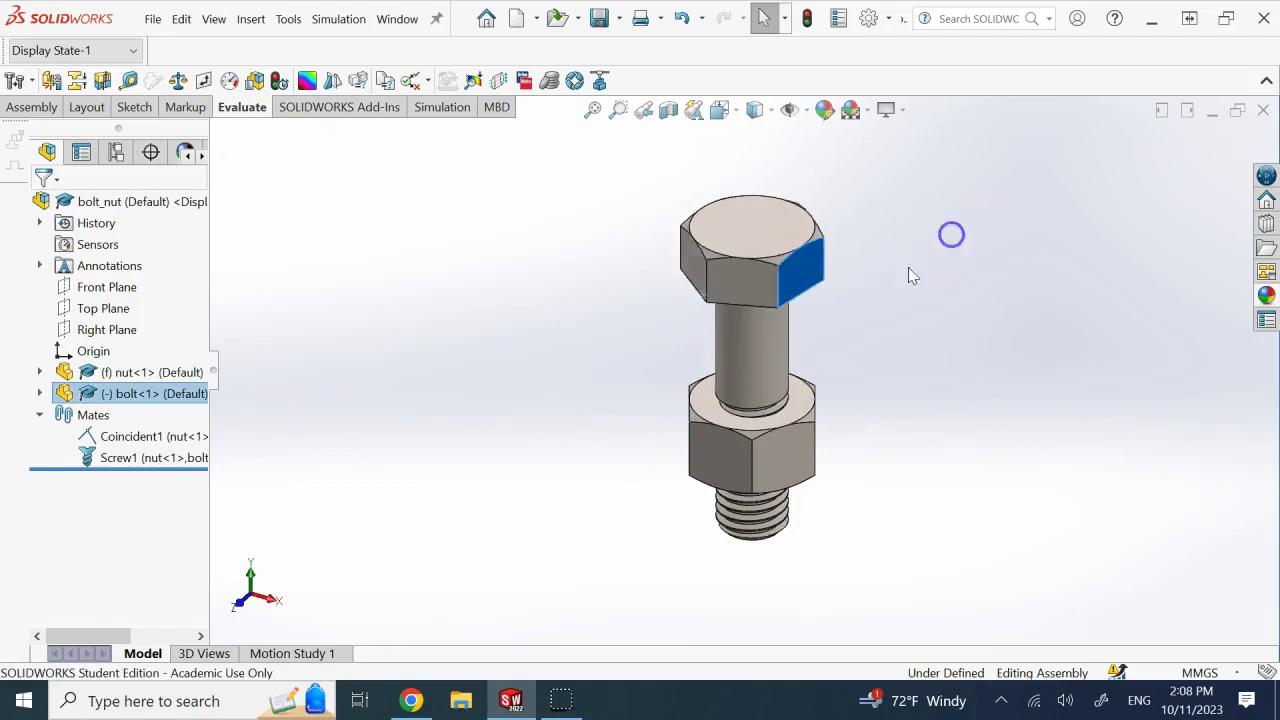
- Inspect the bolt's threads on both sides of the nut and return the assembly to the isometric view
scroll(842, 417, up, 2)
middle_drag(842, 417, 715, 398)
scroll(718, 396, down, 5)
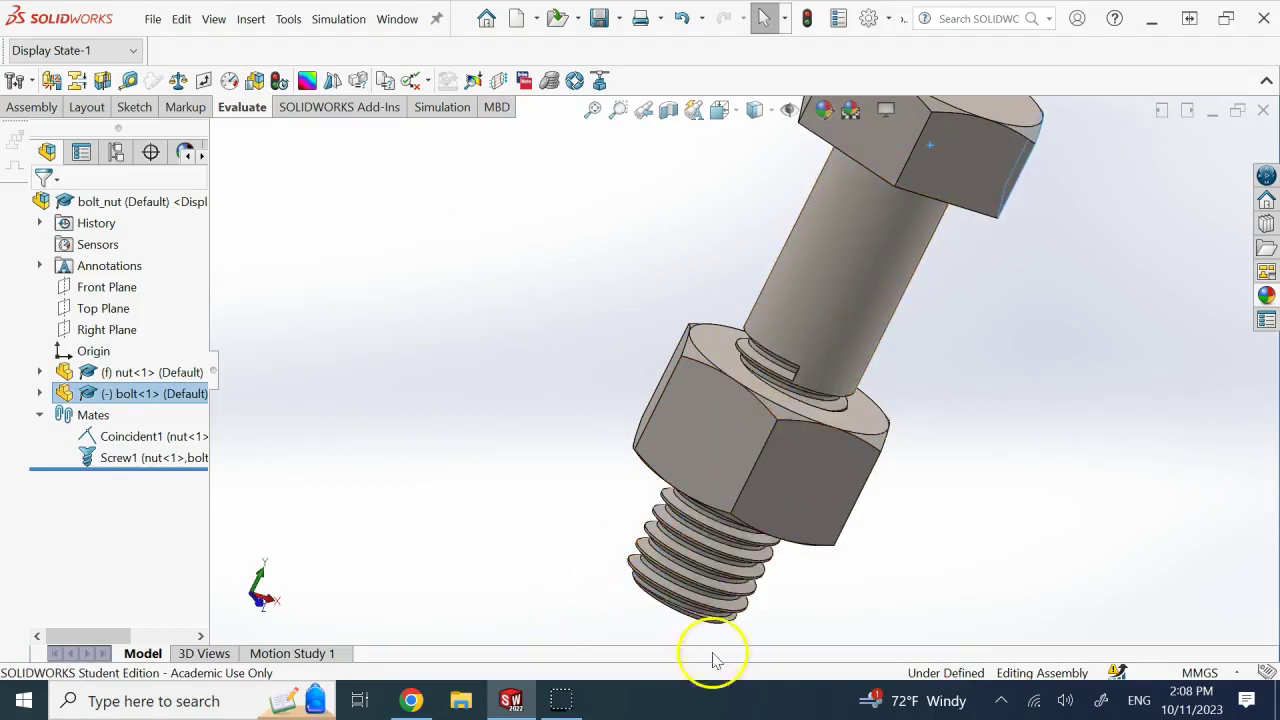
scroll(970, 470, up, 2)
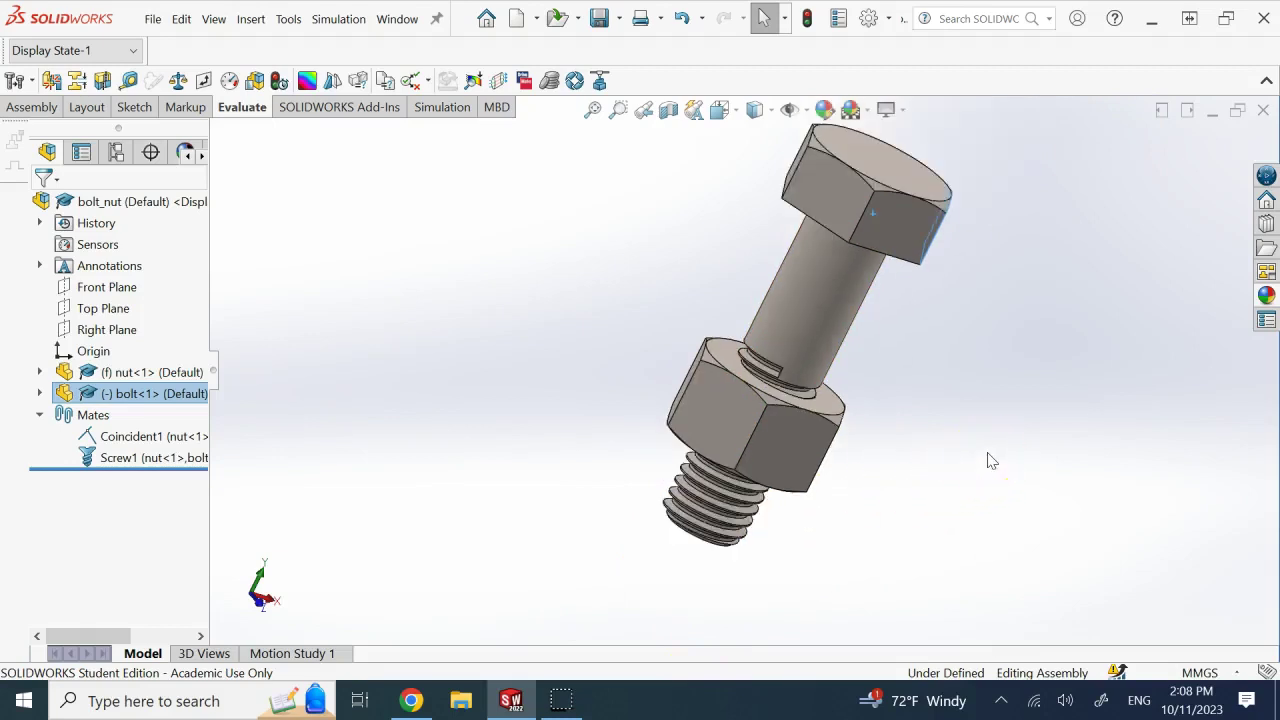
key(ctrl+7)
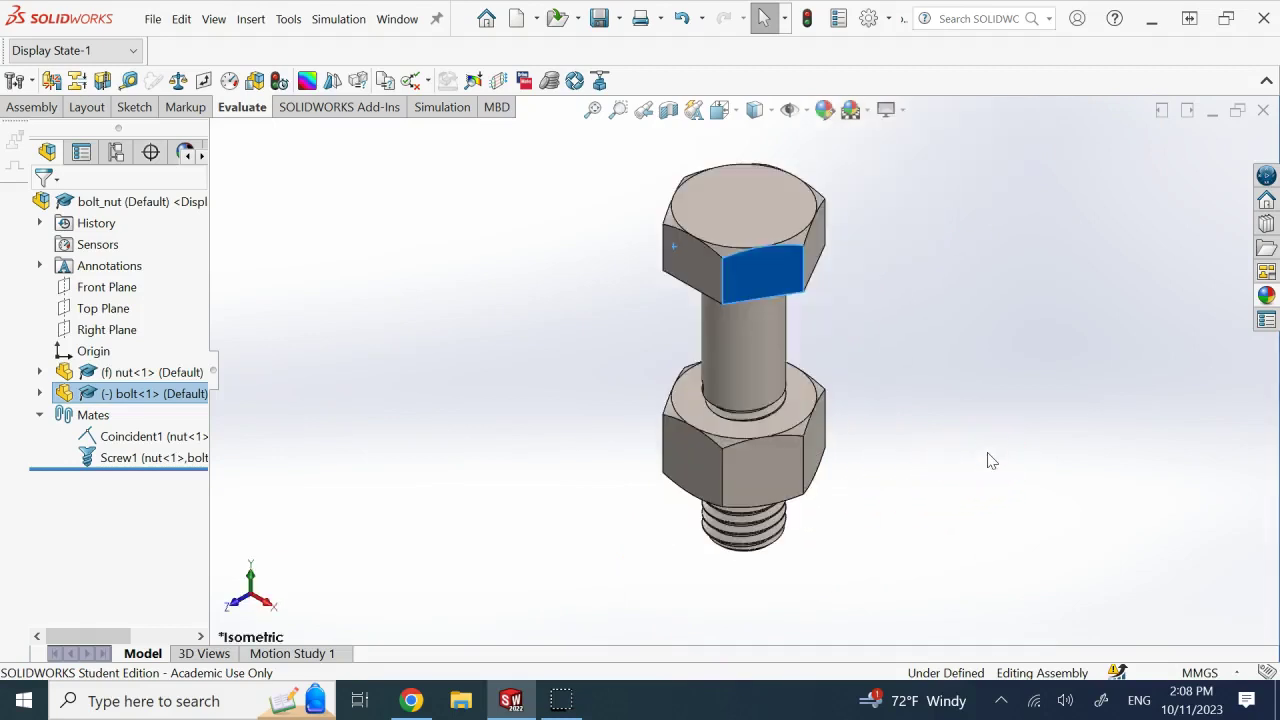
click(970, 404)
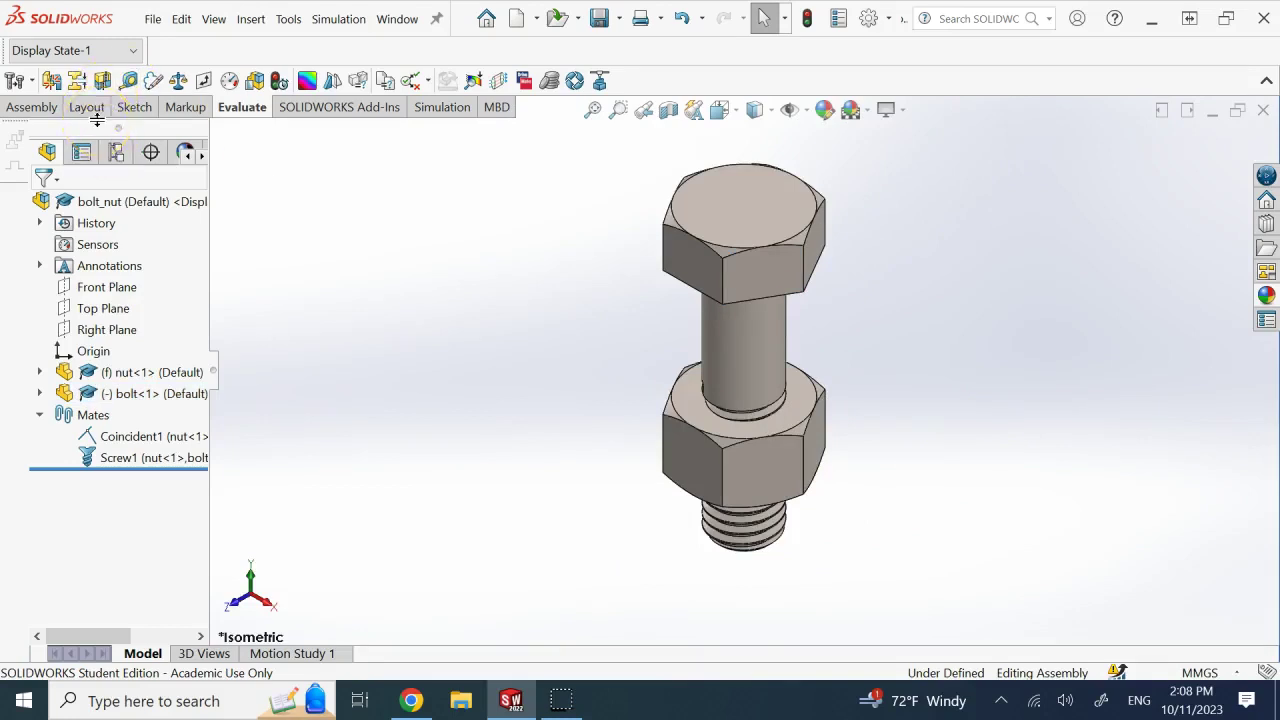
click(752, 210)
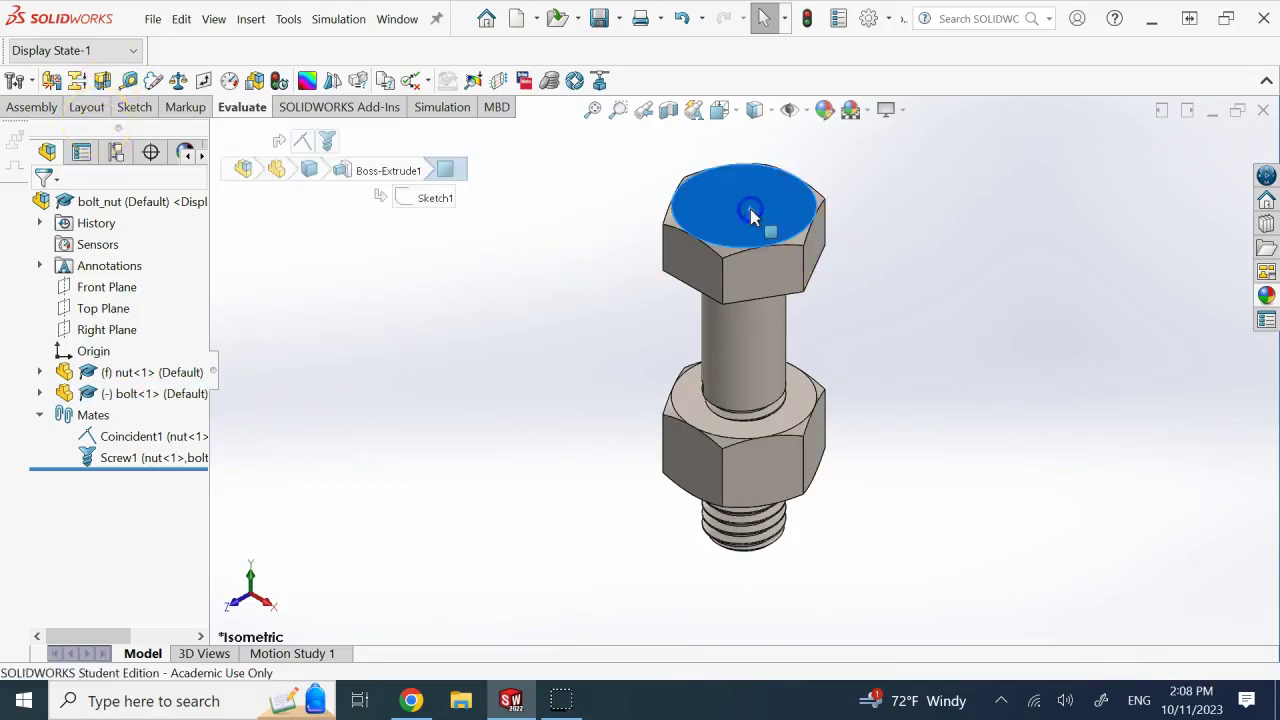
click(802, 405)
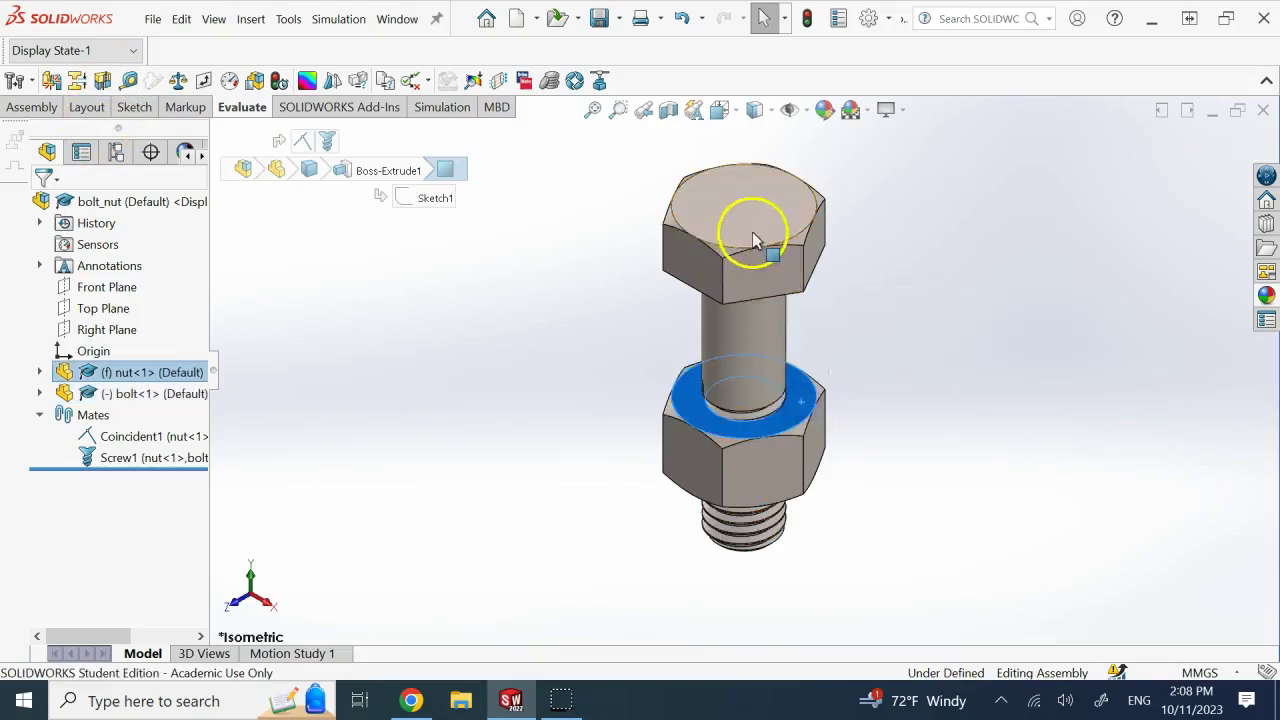
click(757, 229)
click(811, 404)
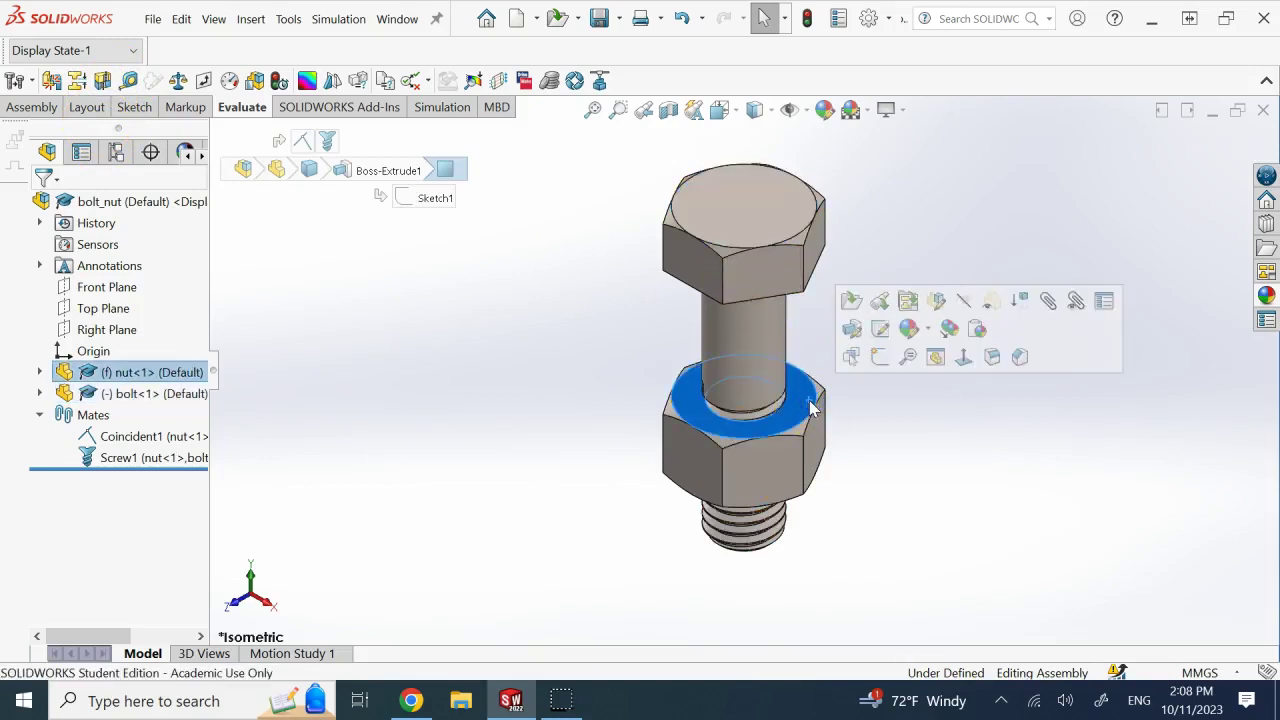
click(905, 447)
- Turn the bolt by its shank until the lower end of the unthreaded part sits just above the nut's top face
key(Up)
key(Up)
key(Up)
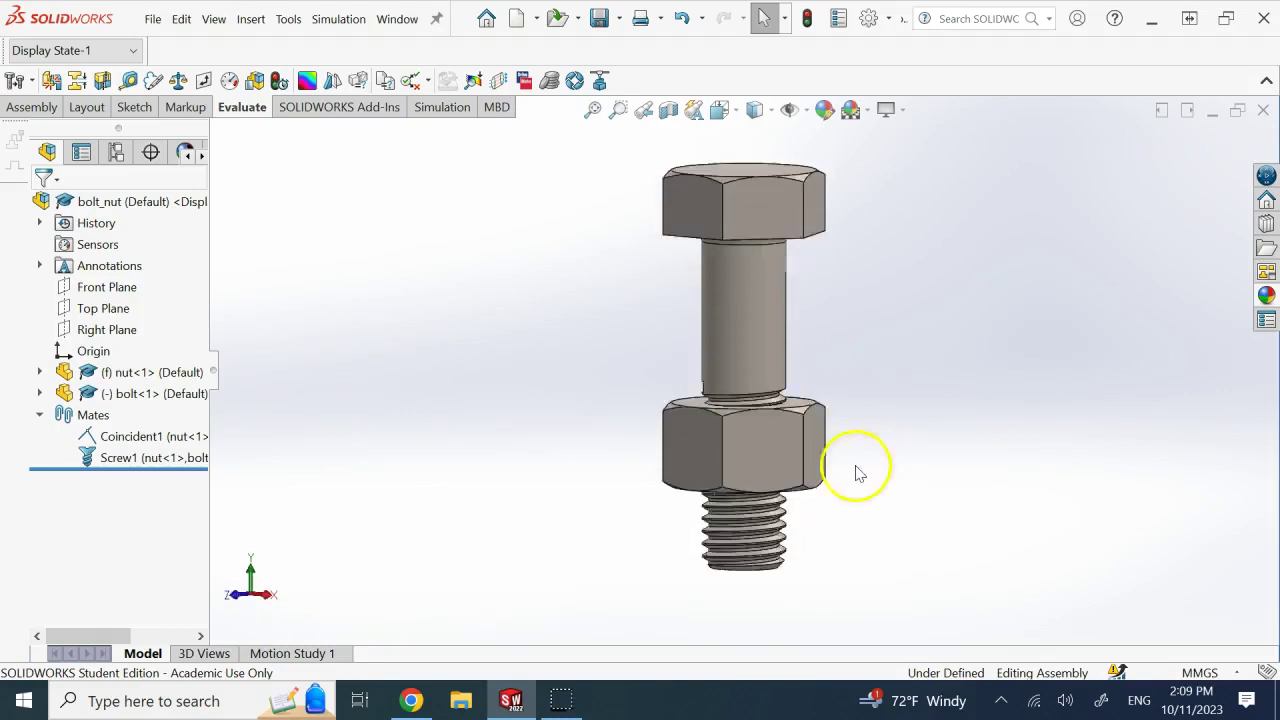
scroll(750, 425, down, 5)
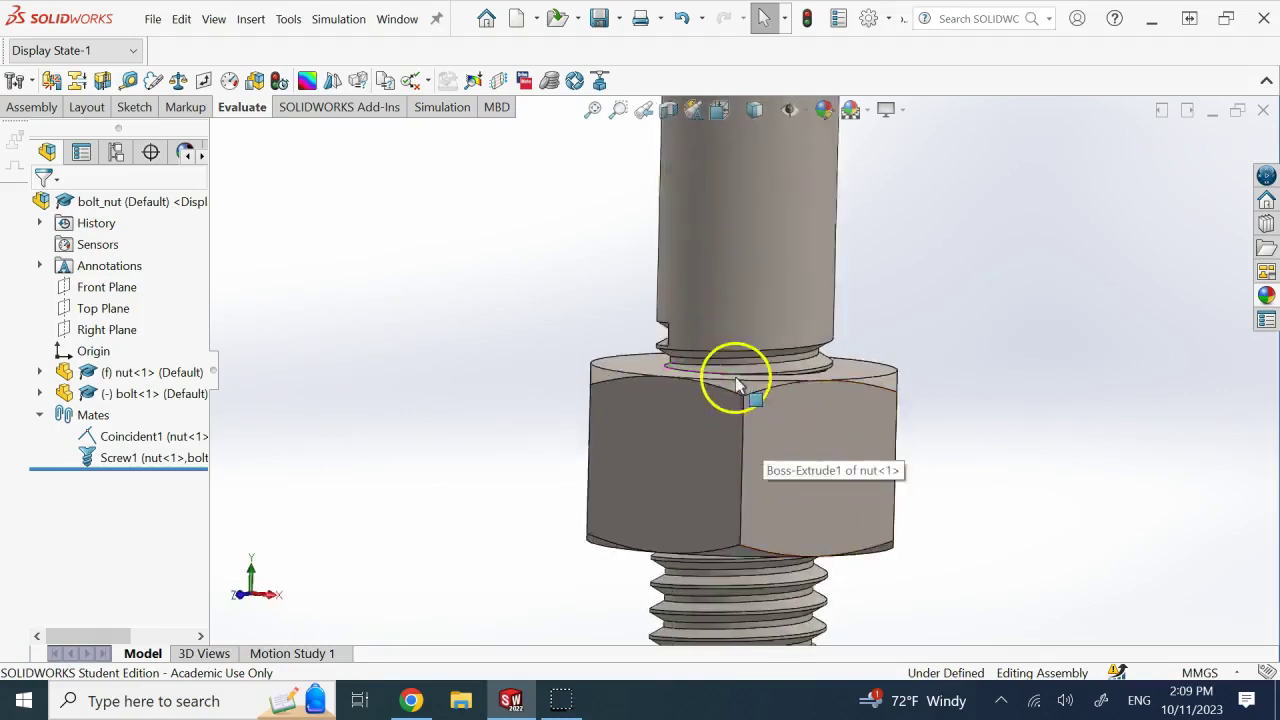
click(717, 299)
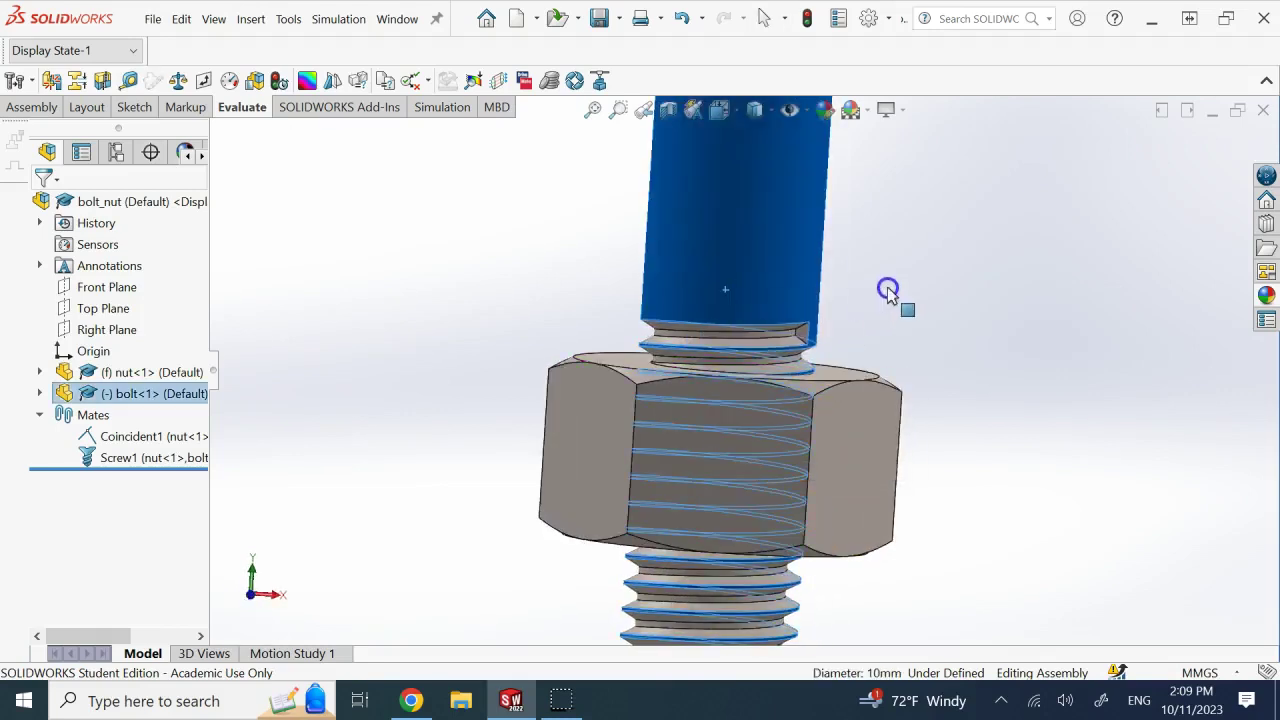
drag(777, 263, 540, 255)
drag(765, 305, 575, 299)
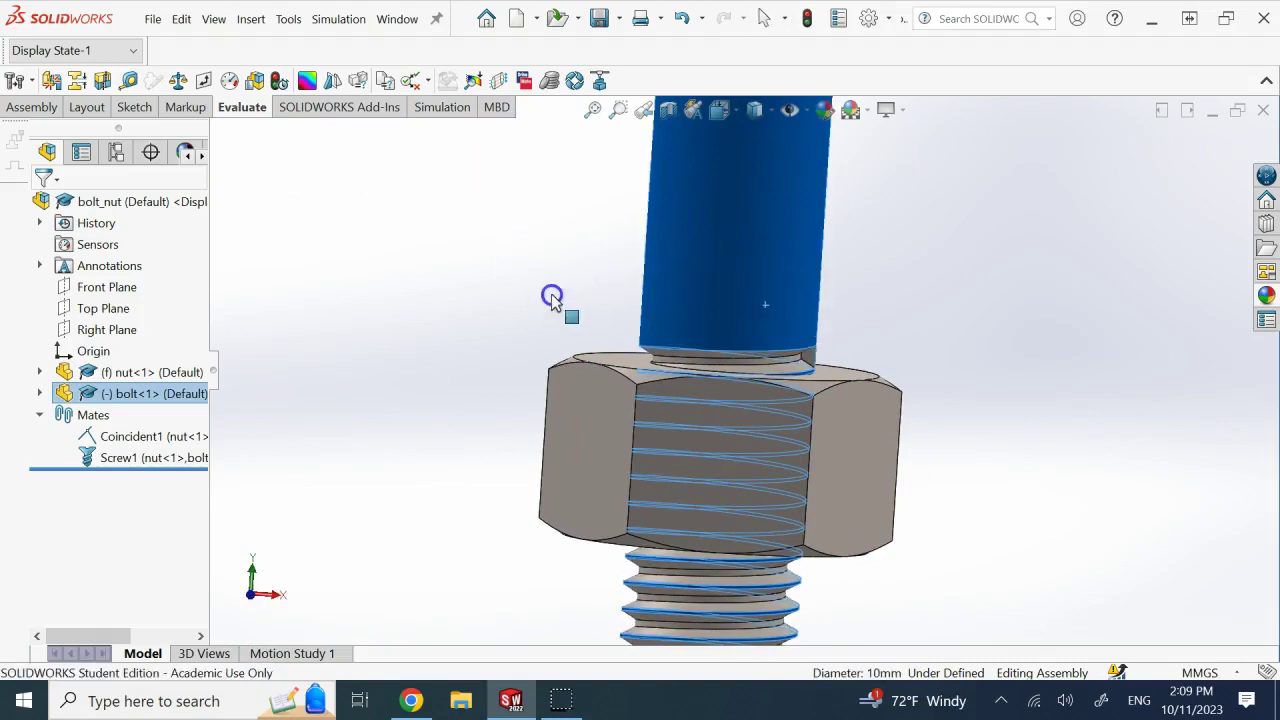
key(Left)
key(Left)
key(Left)
click(996, 314)
- Measure the distance between the top face of the bolt head and the top face of the nut, and close the measurement
key(z)
key(z)
key(z)
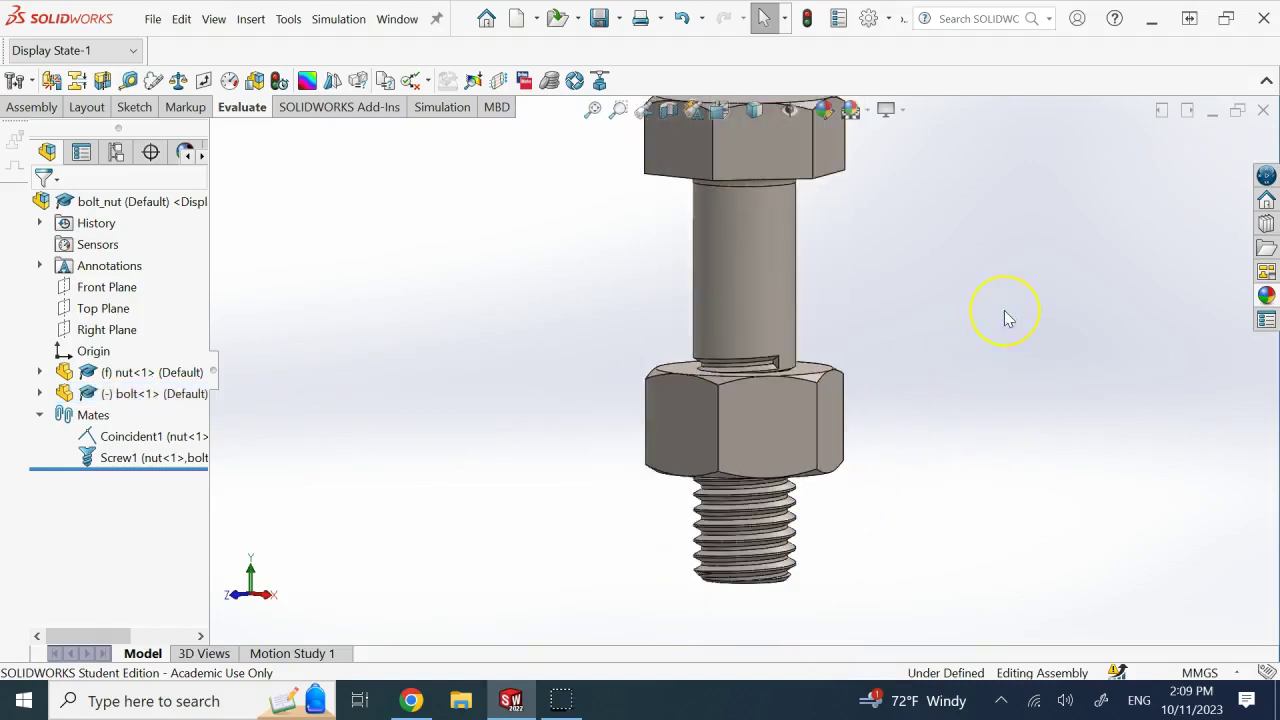
key(z)
key(z)
key(z)
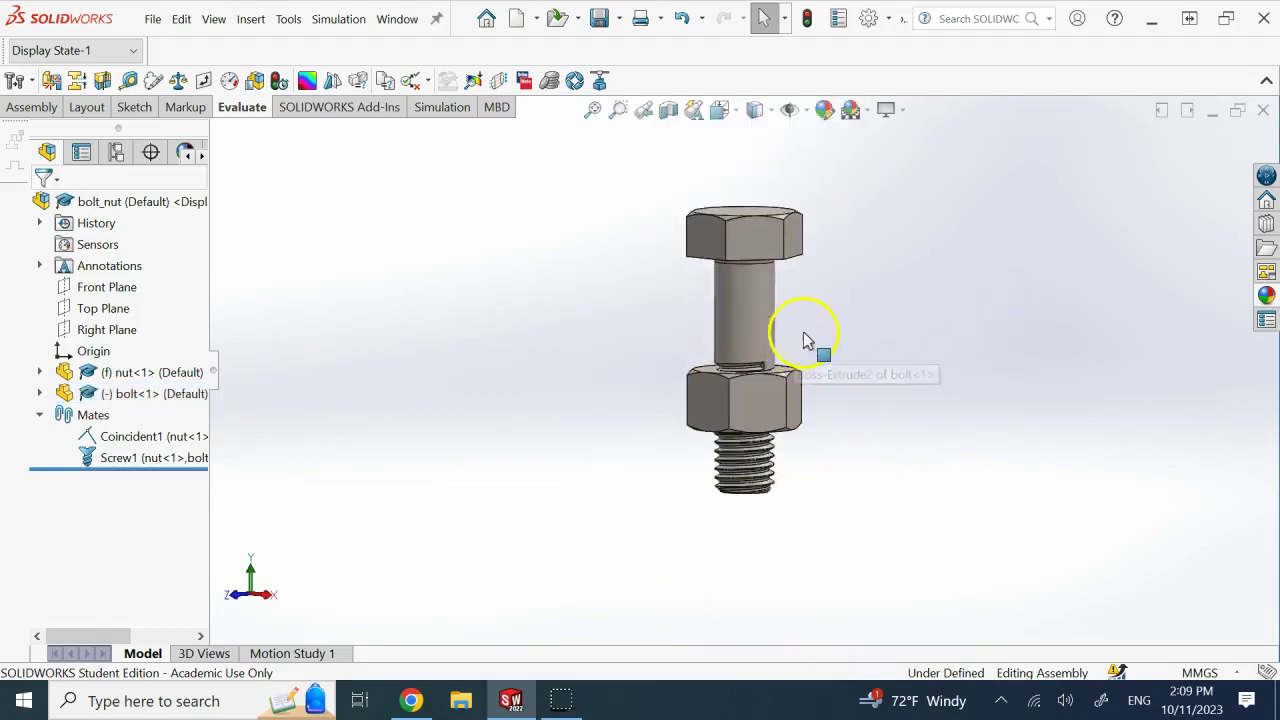
key(Down)
key(Down)
click(128, 80)
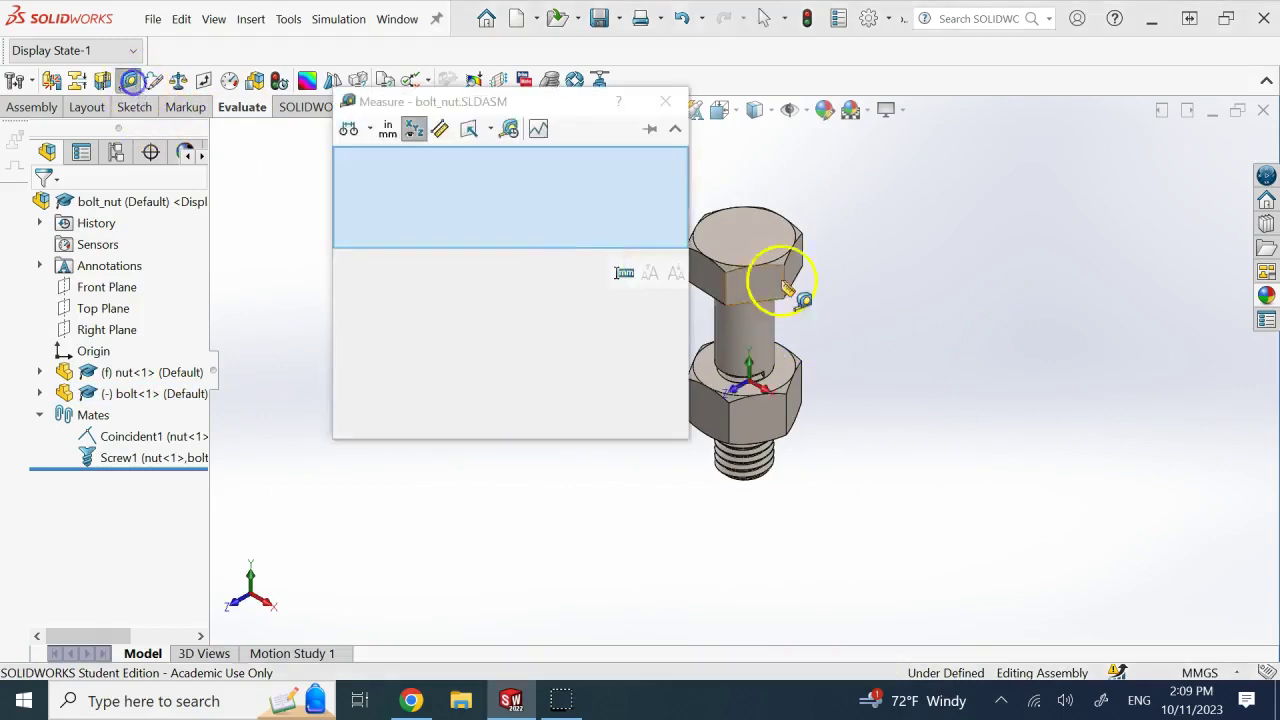
click(756, 250)
click(780, 380)
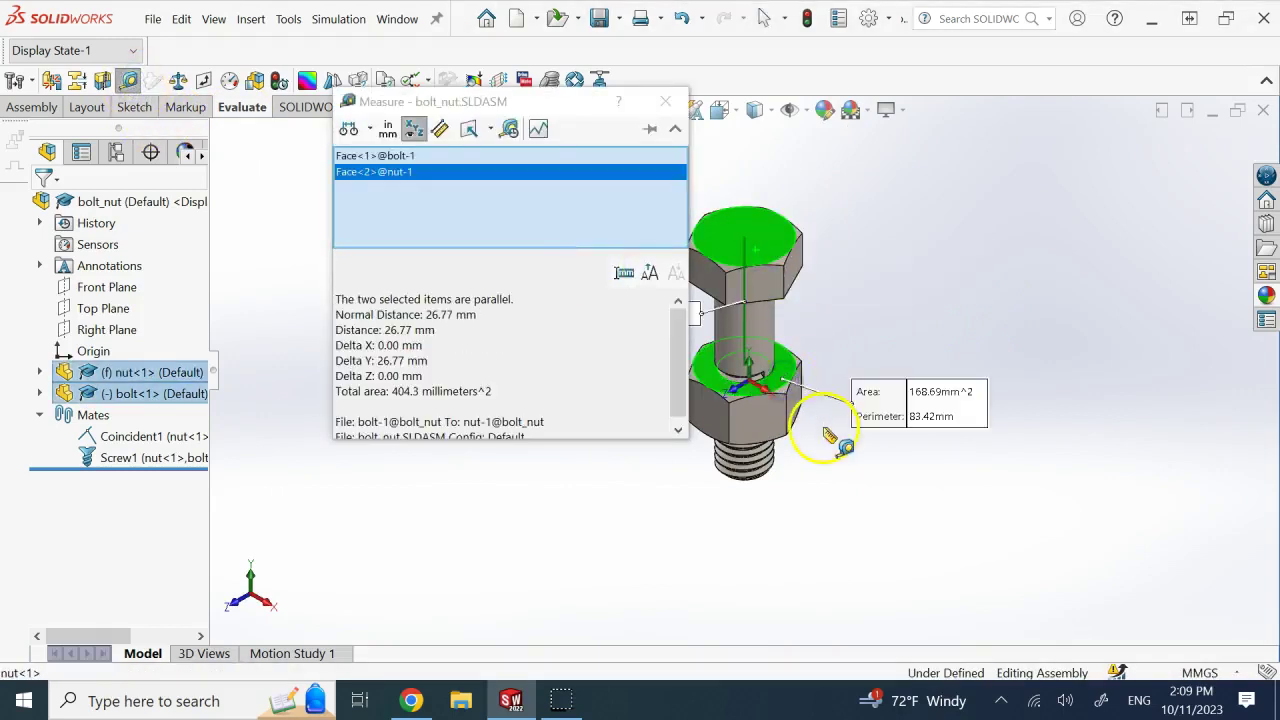
scroll(757, 390, up, 3)
mouse_move(706, 340)
middle_down()
mouse_move(700, 328)
mouse_move(730, 345)
middle_up()
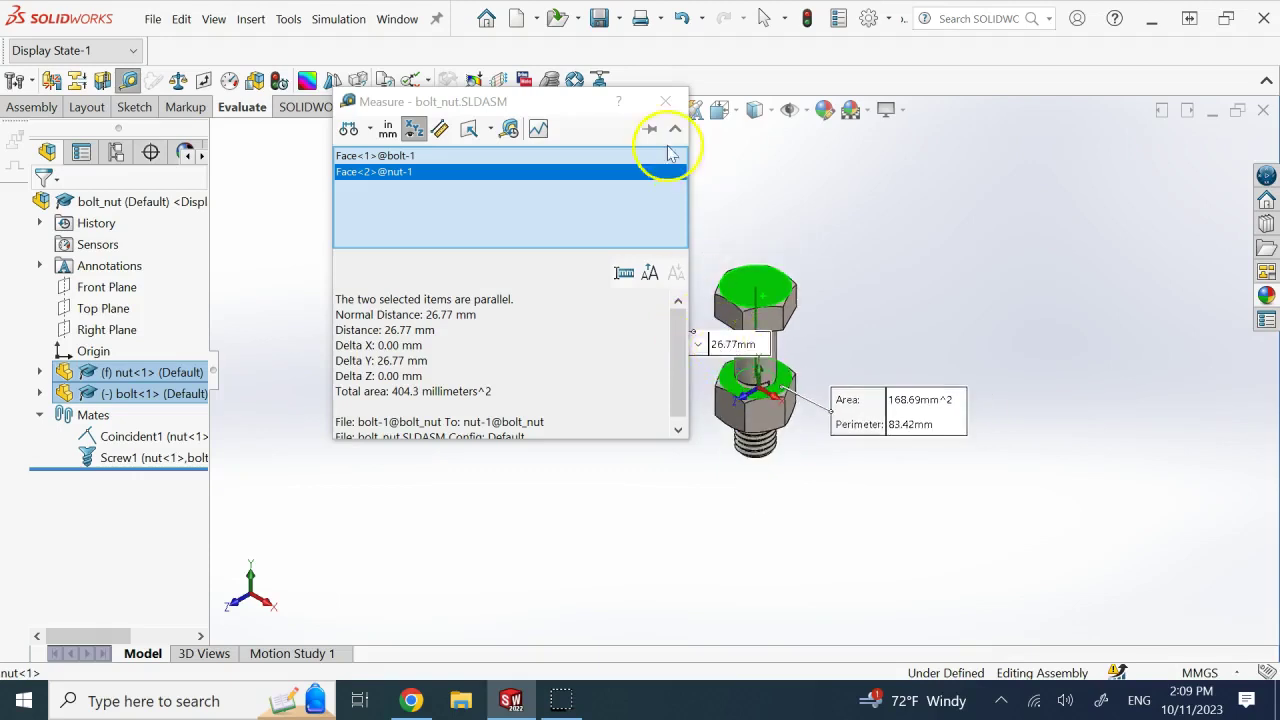
click(671, 99)
click(614, 305)
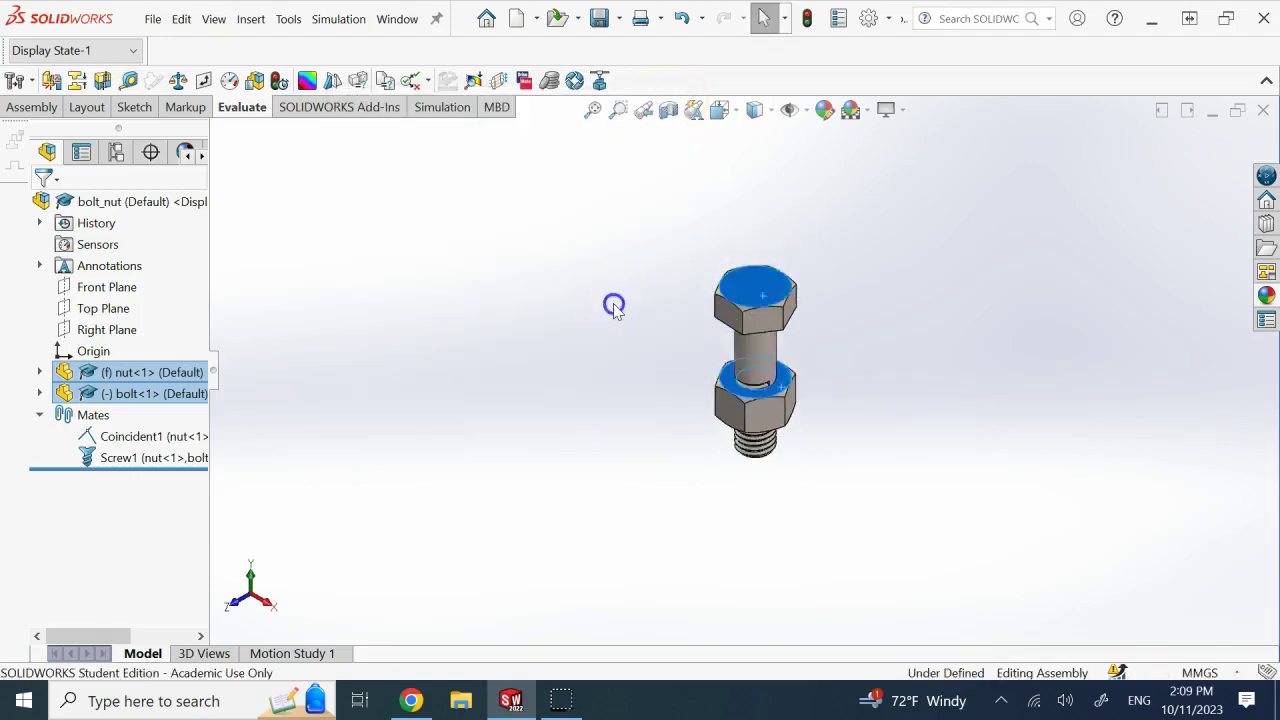
- Create an advanced distance mate between the top face of the bolt head and the top face of the nut
scroll(846, 334, down, 3)
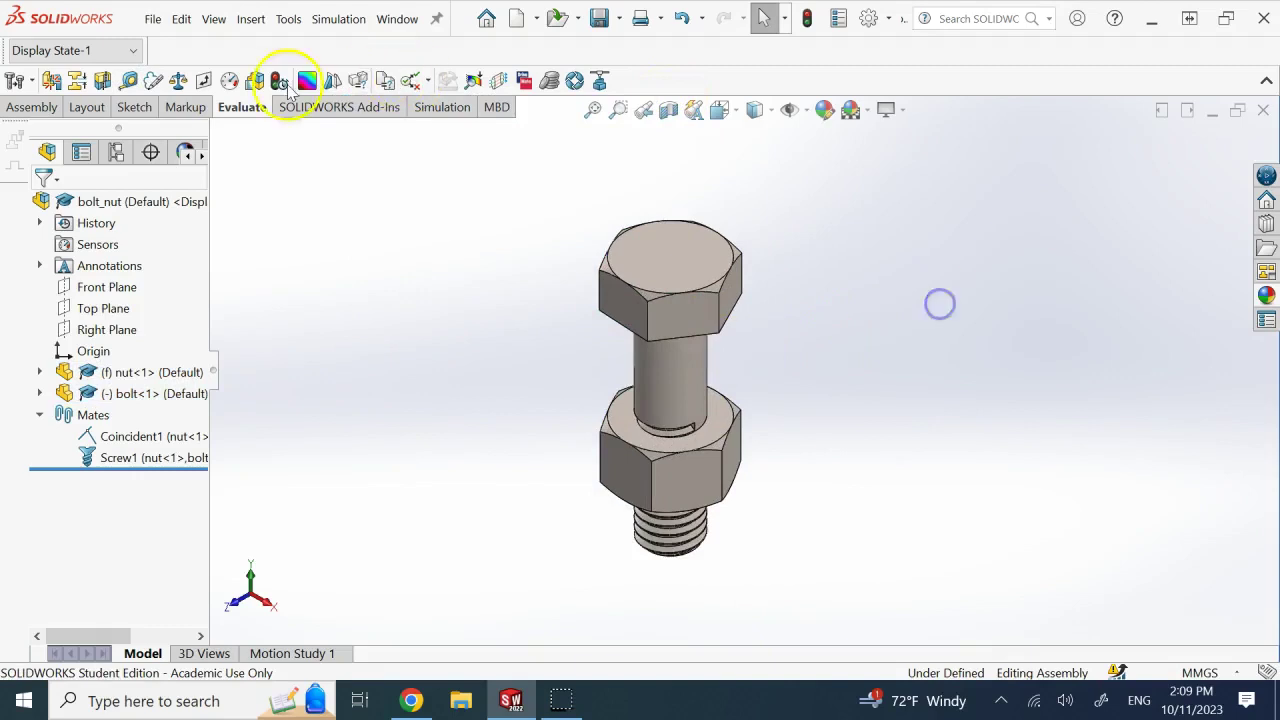
click(40, 107)
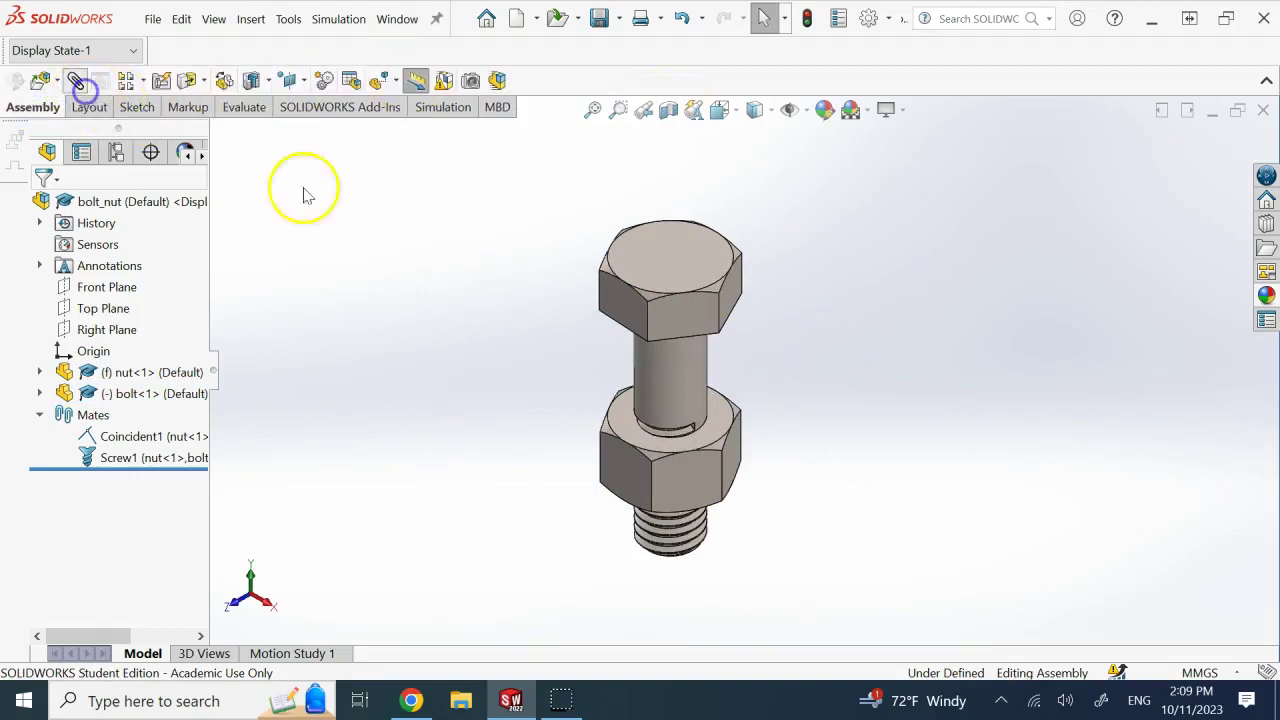
key(m)
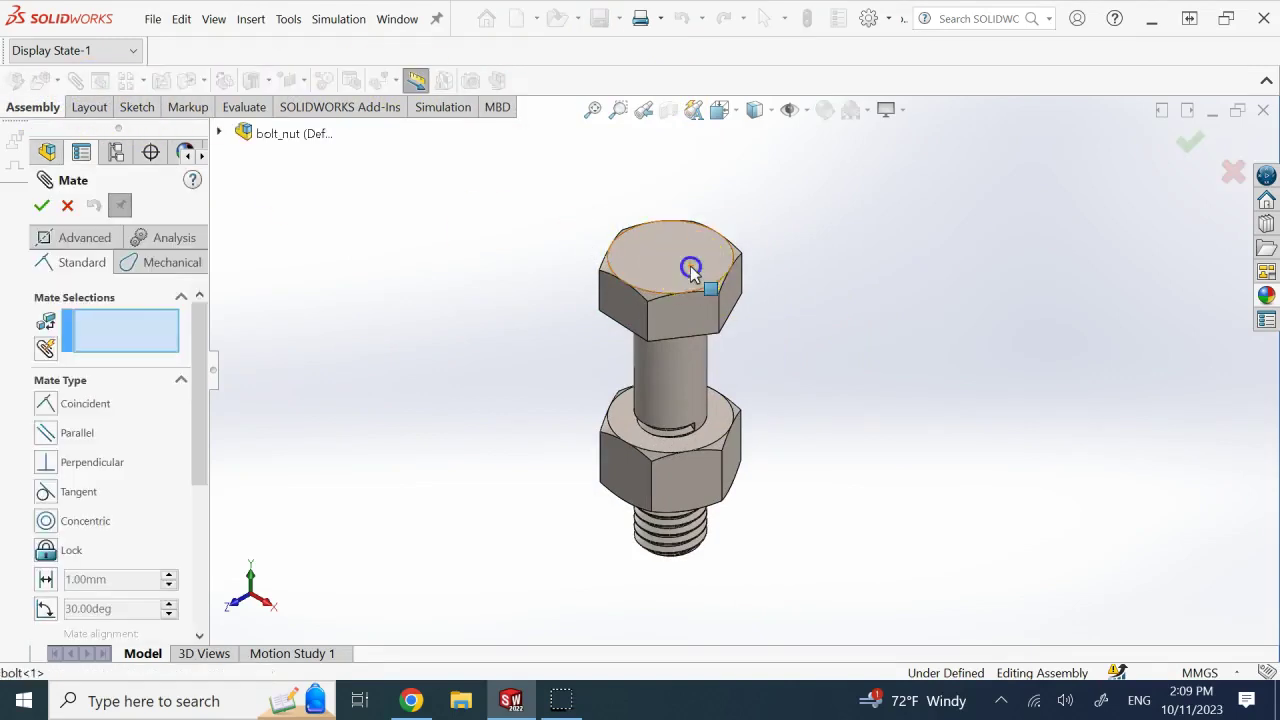
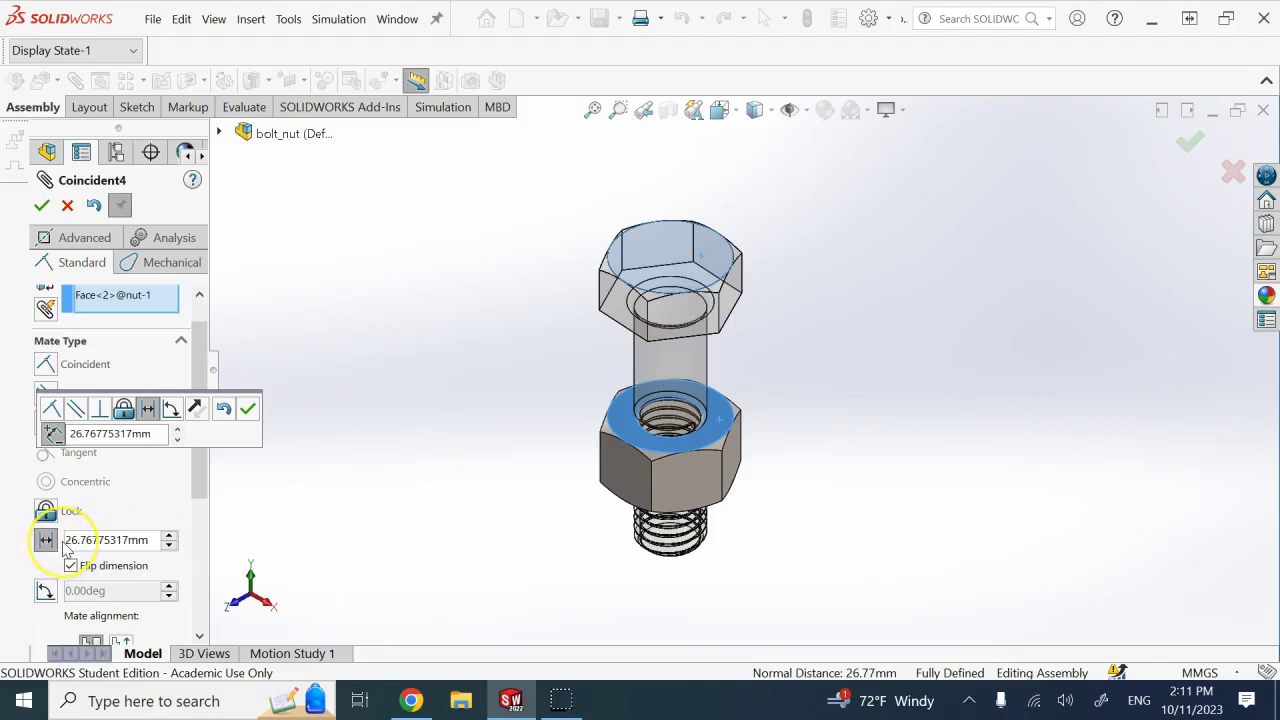
click(84, 237)
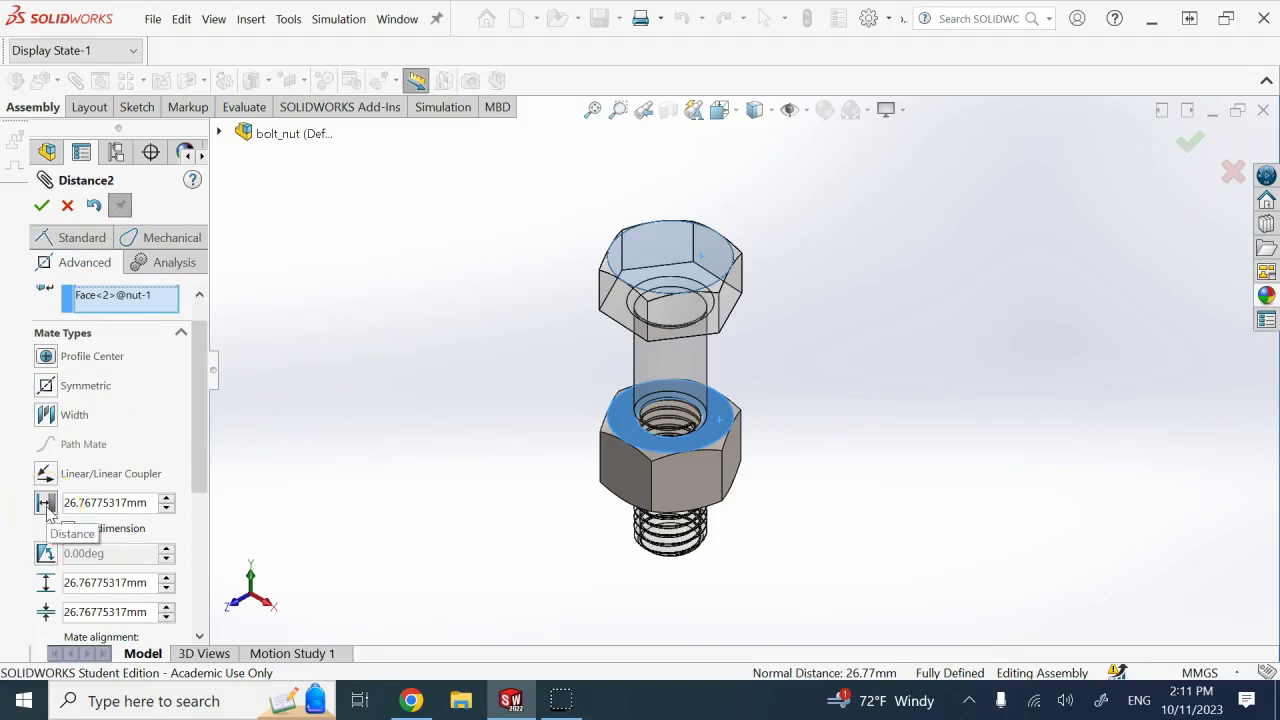
click(46, 507)
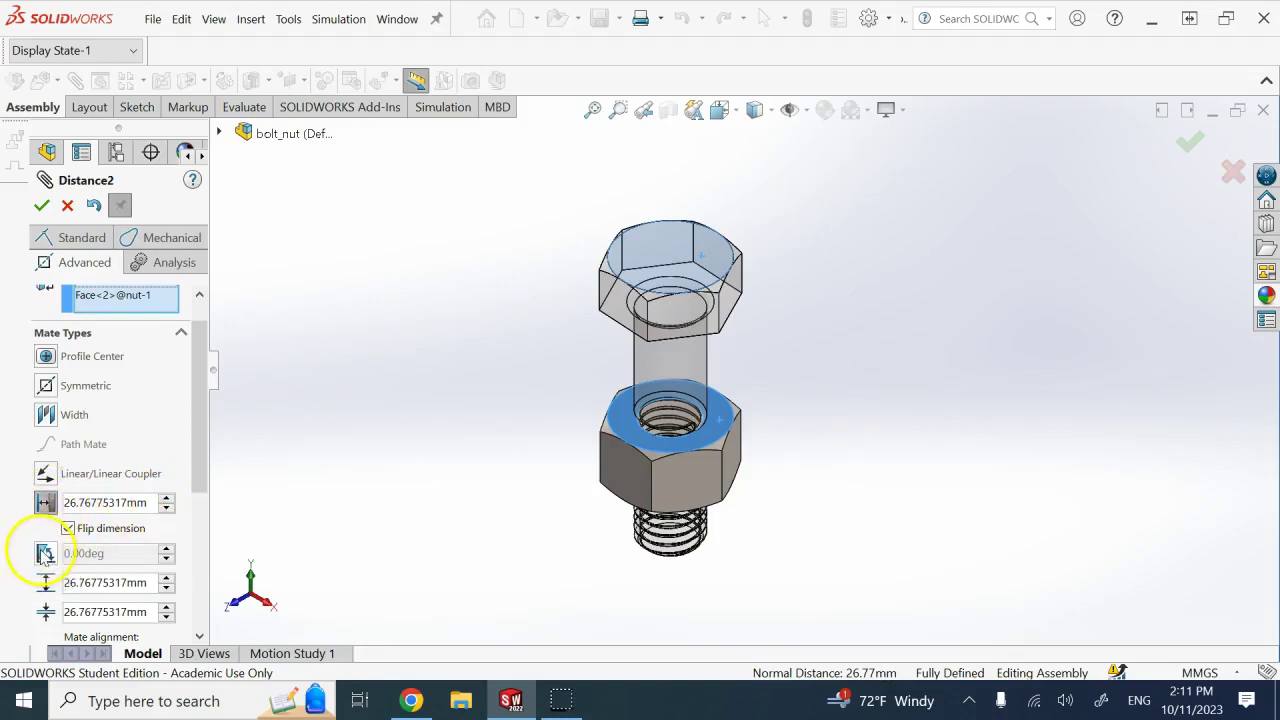
click(46, 478)
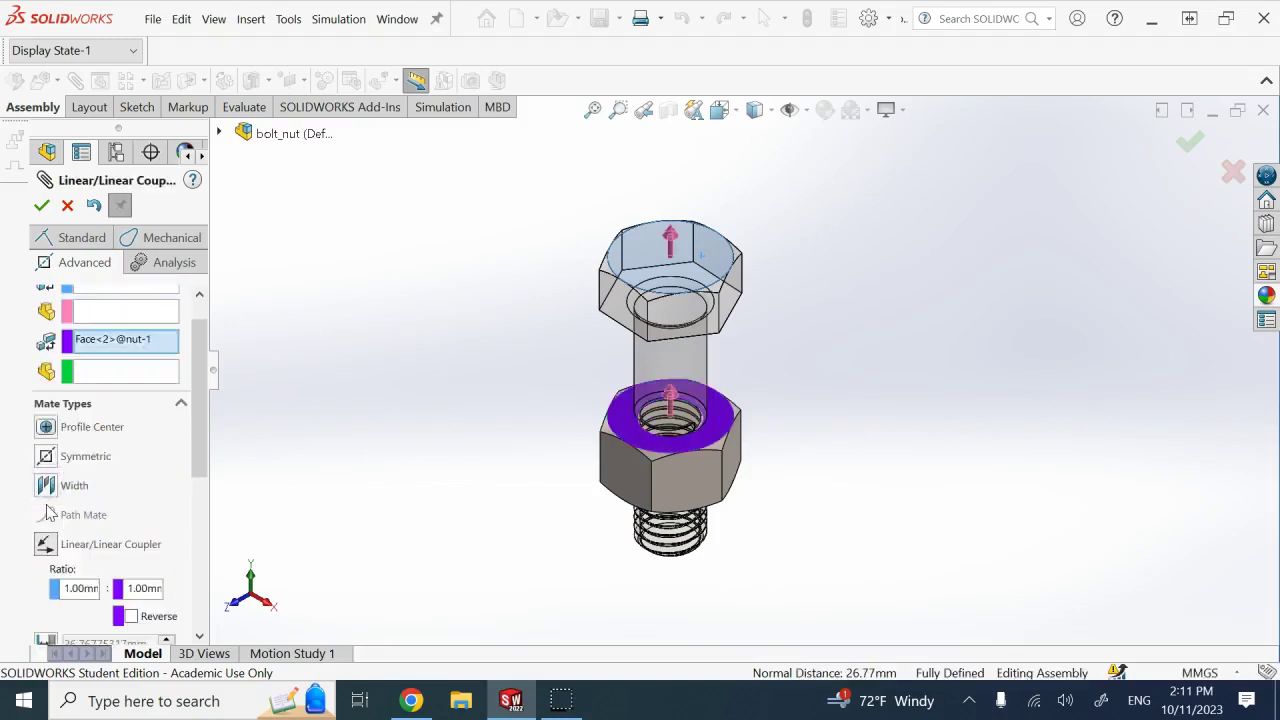
scroll(203, 507, down, 5)
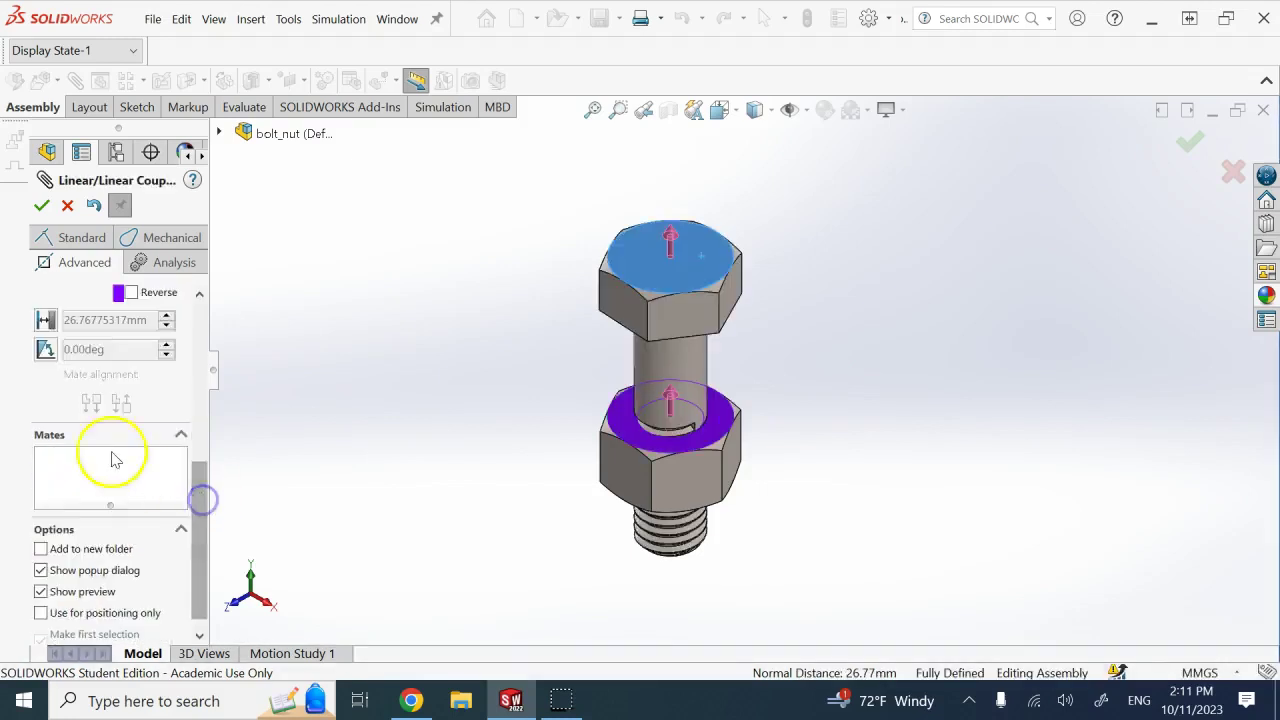
click(47, 325)
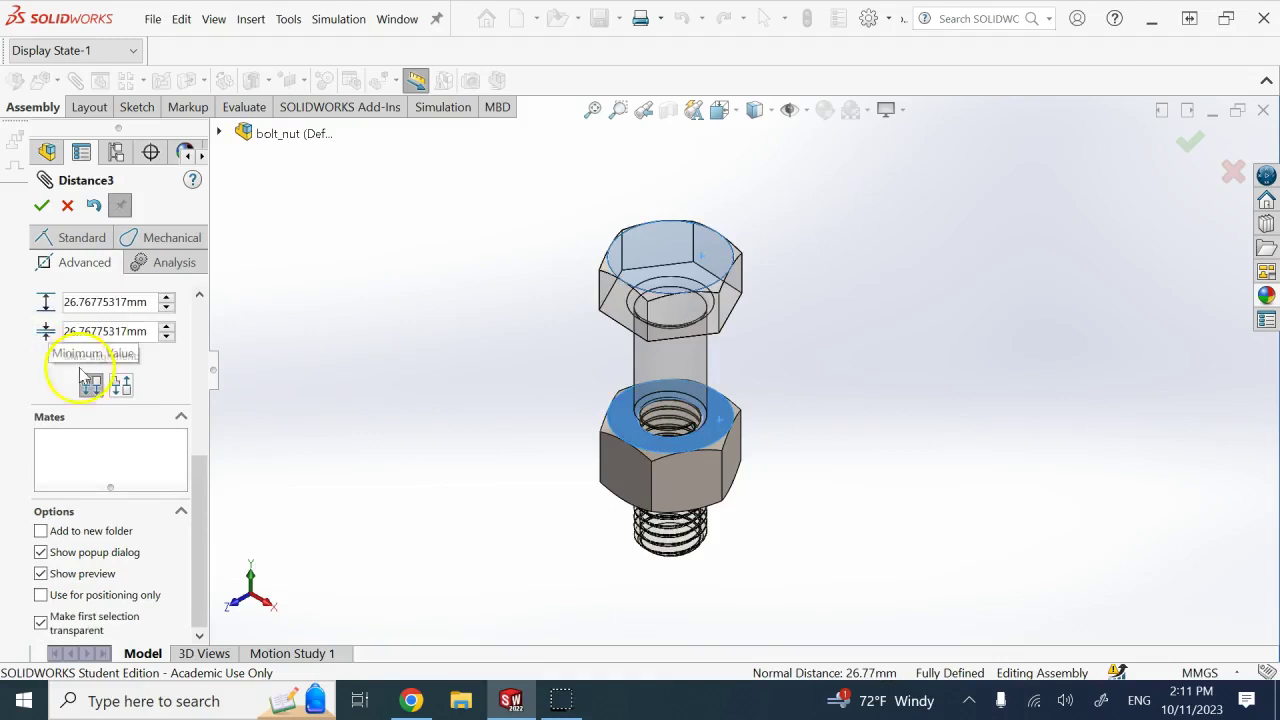
scroll(200, 486, up, 3)
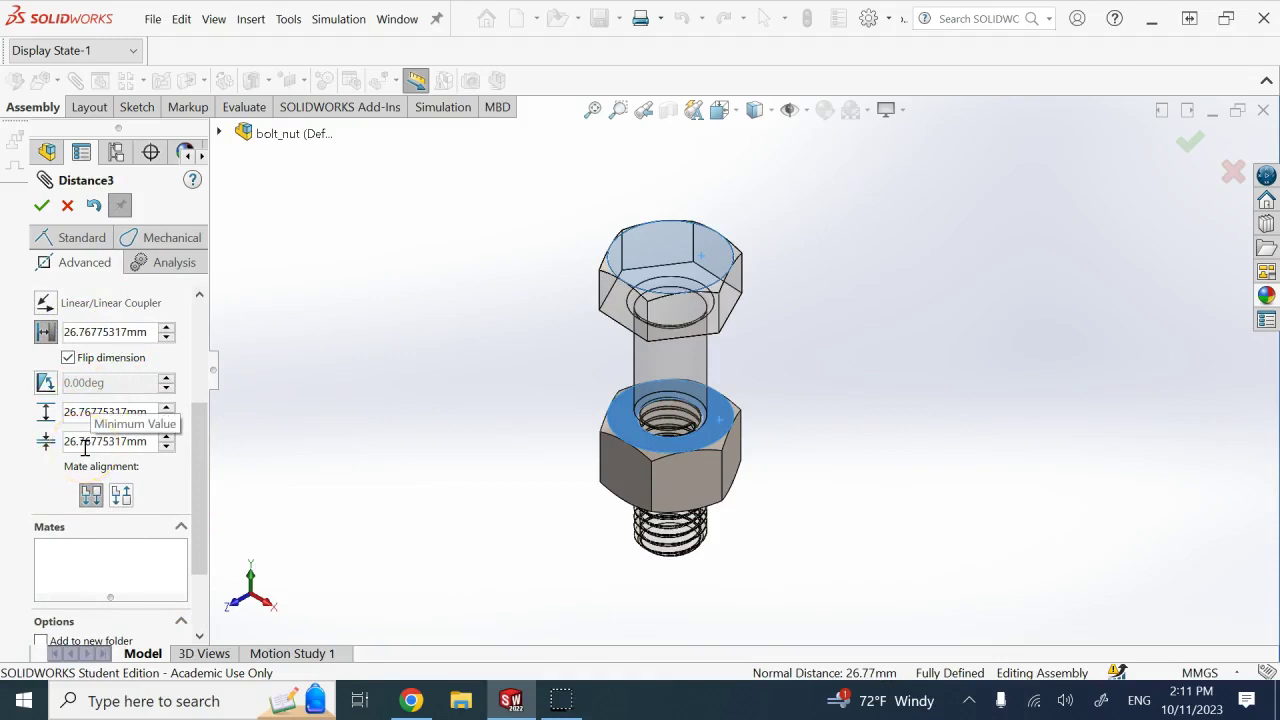
- Set the minimum value of the distance mate to 26 mm
click(150, 448)
drag(151, 443, 146, 443)
key(BackSpace)
key(BackSpace)
key(BackSpace)
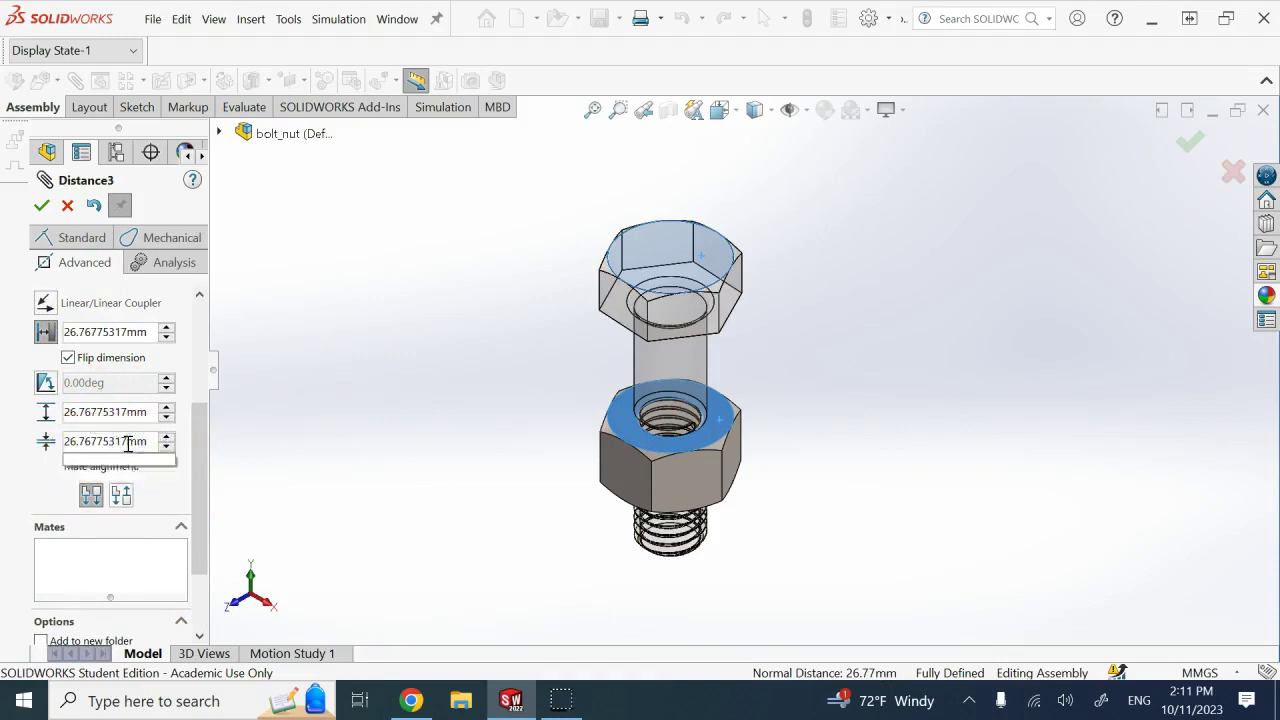
key(BackSpace)
key(BackSpace)
mouse_move(156, 456)
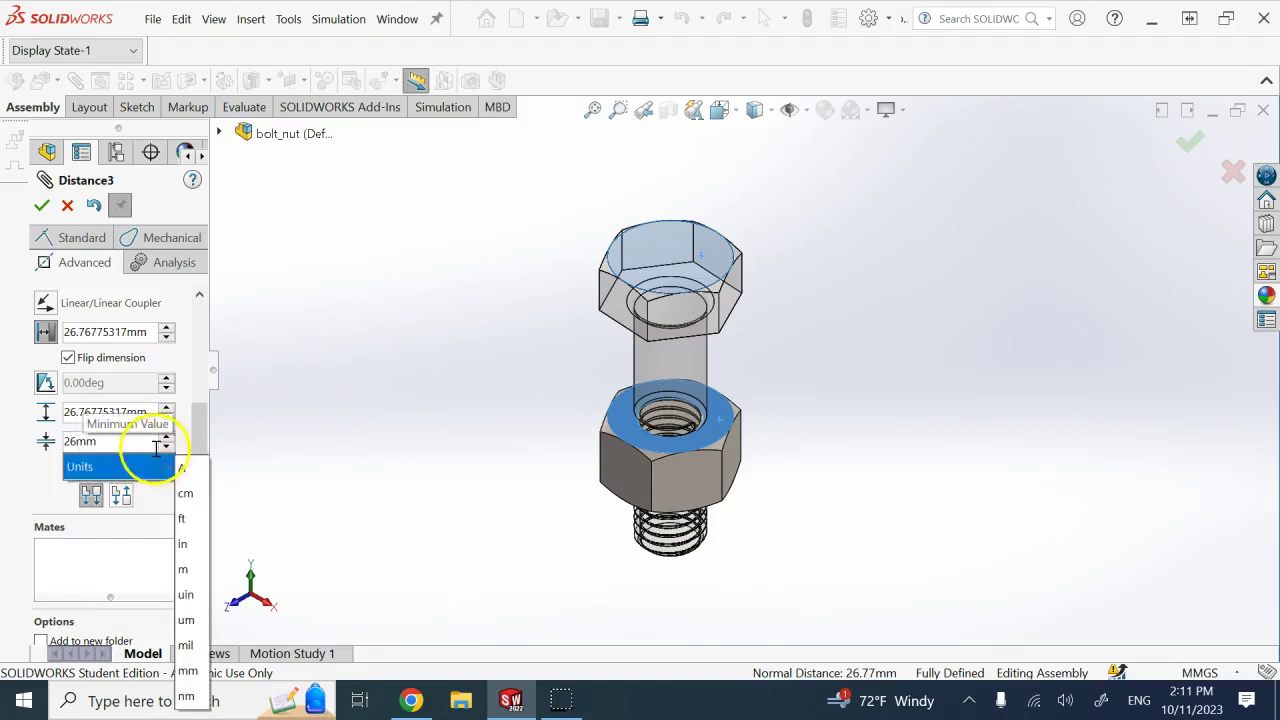
- Set the maximum value of the distance mate to 36 mm, apply the limit mate and finish mating
click(68, 411)
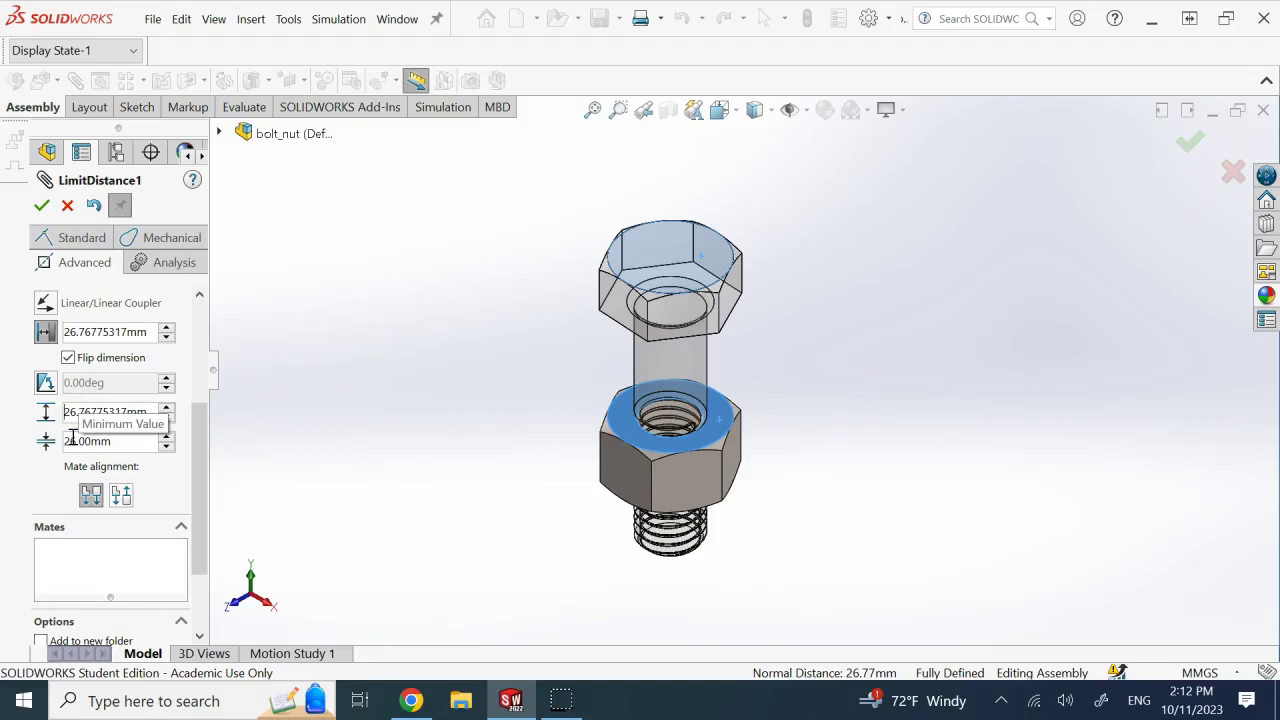
key(BackSpace)
text(3)
click(78, 413)
key(Delete)
key(Delete)
key(Delete)
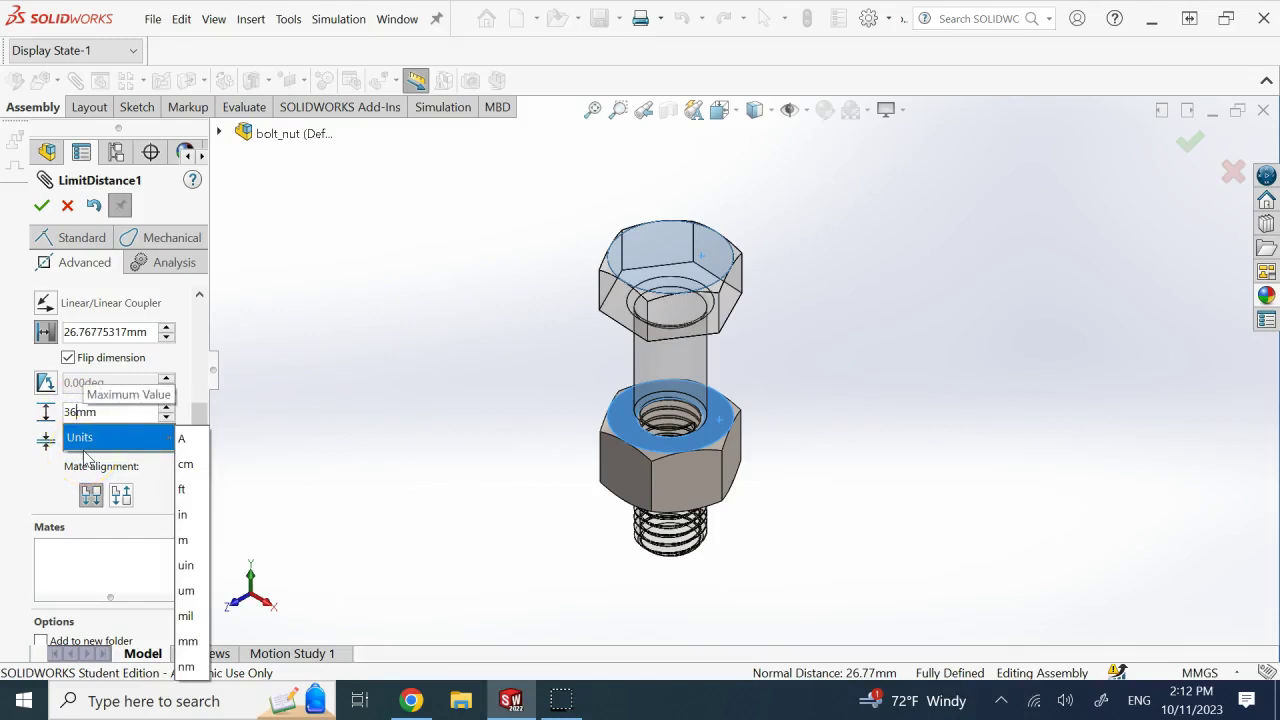
click(457, 386)
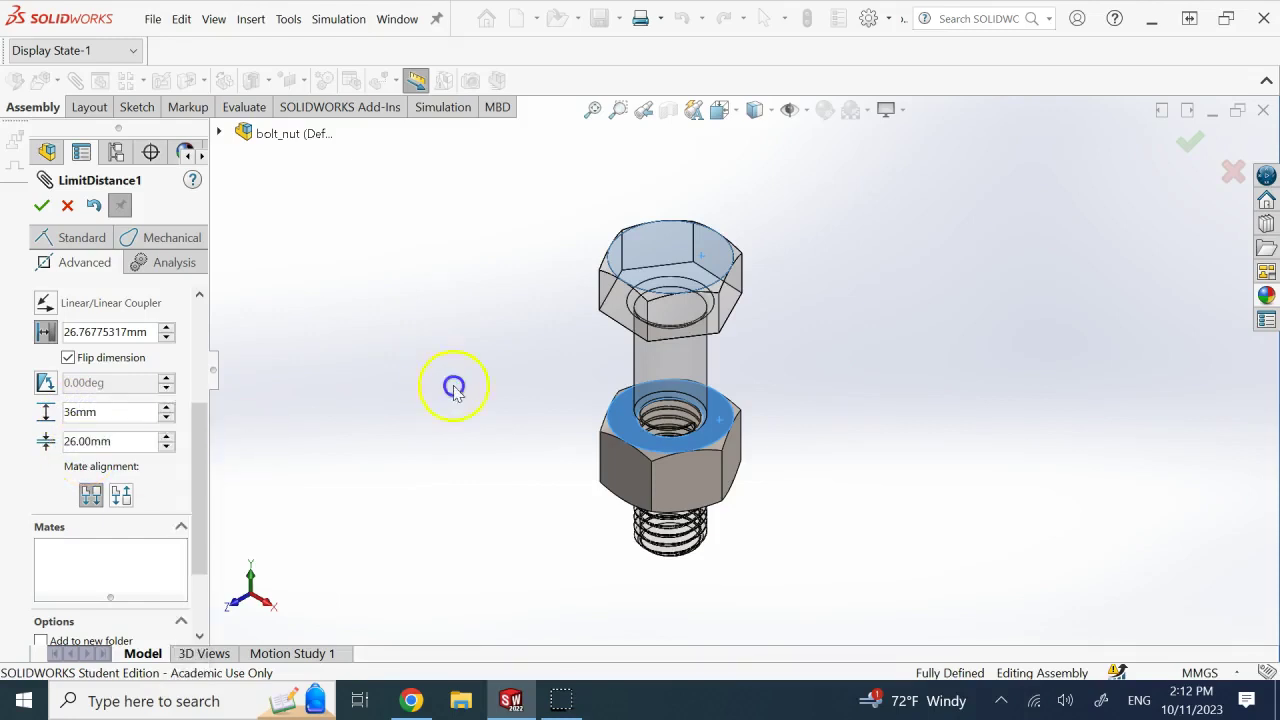
click(42, 207)
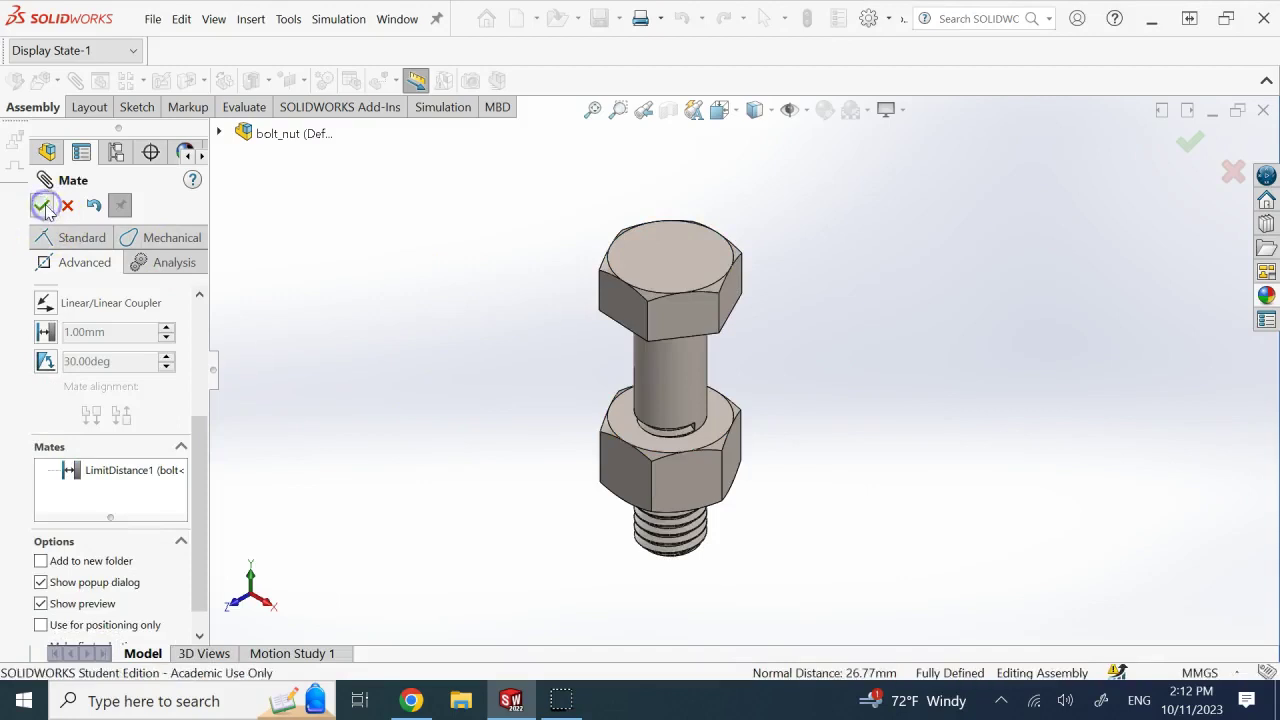
click(42, 207)
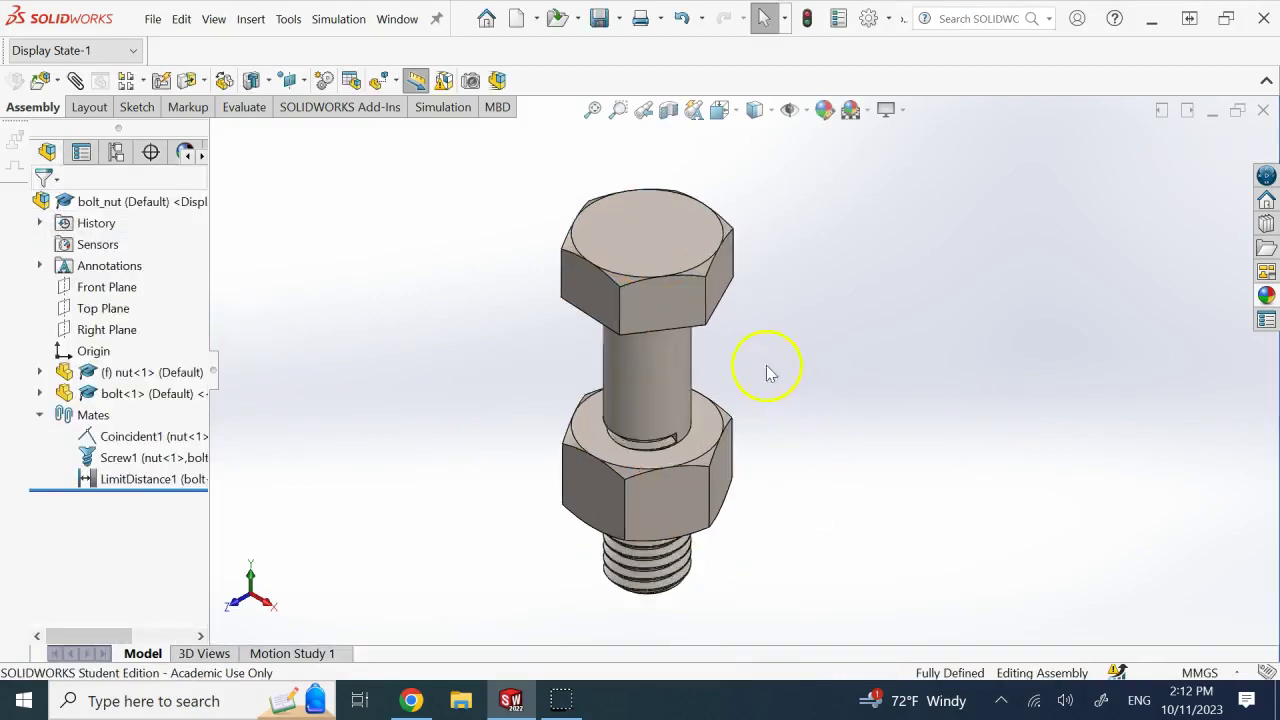
- Turn the bolt by its head to screw it into the nut as far as the distance limit allows, and test the stop
scroll(700, 349, down, 3)
scroll(714, 349, up, 3)
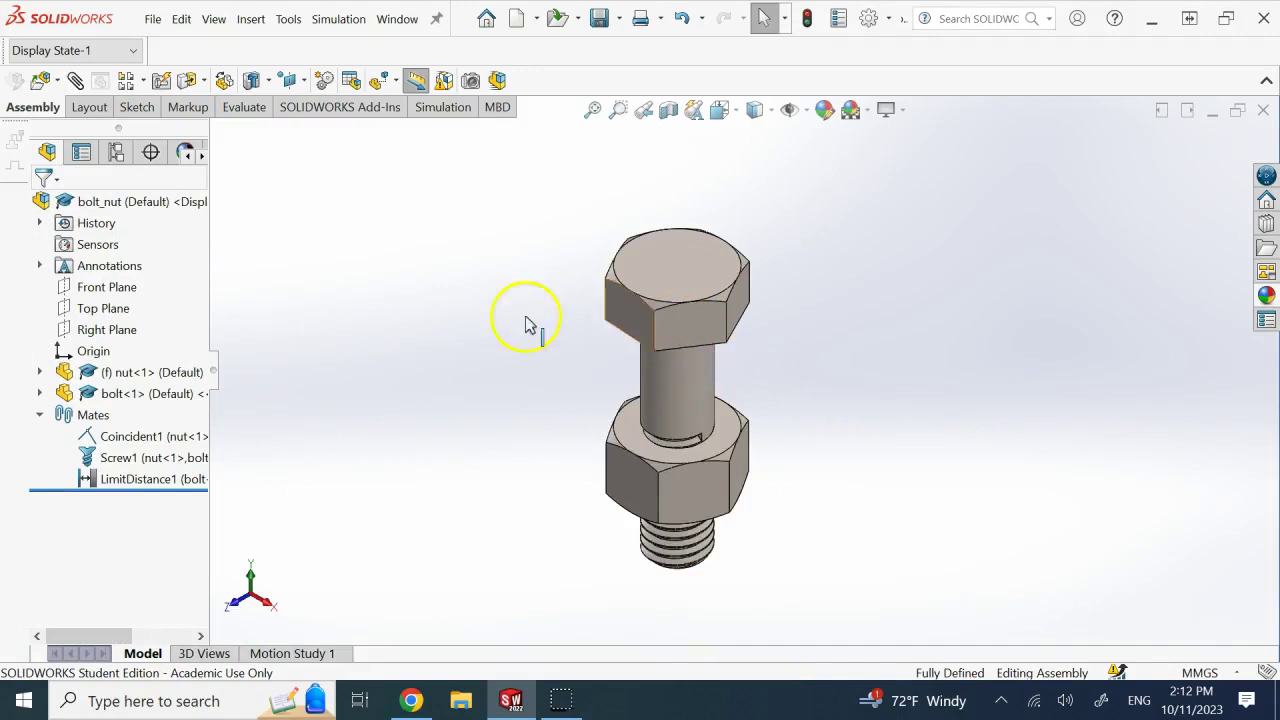
click(677, 333)
drag(677, 333, 634, 312)
drag(724, 322, 658, 357)
middle_drag(771, 357, 617, 318)
drag(617, 318, 543, 335)
click(574, 322)
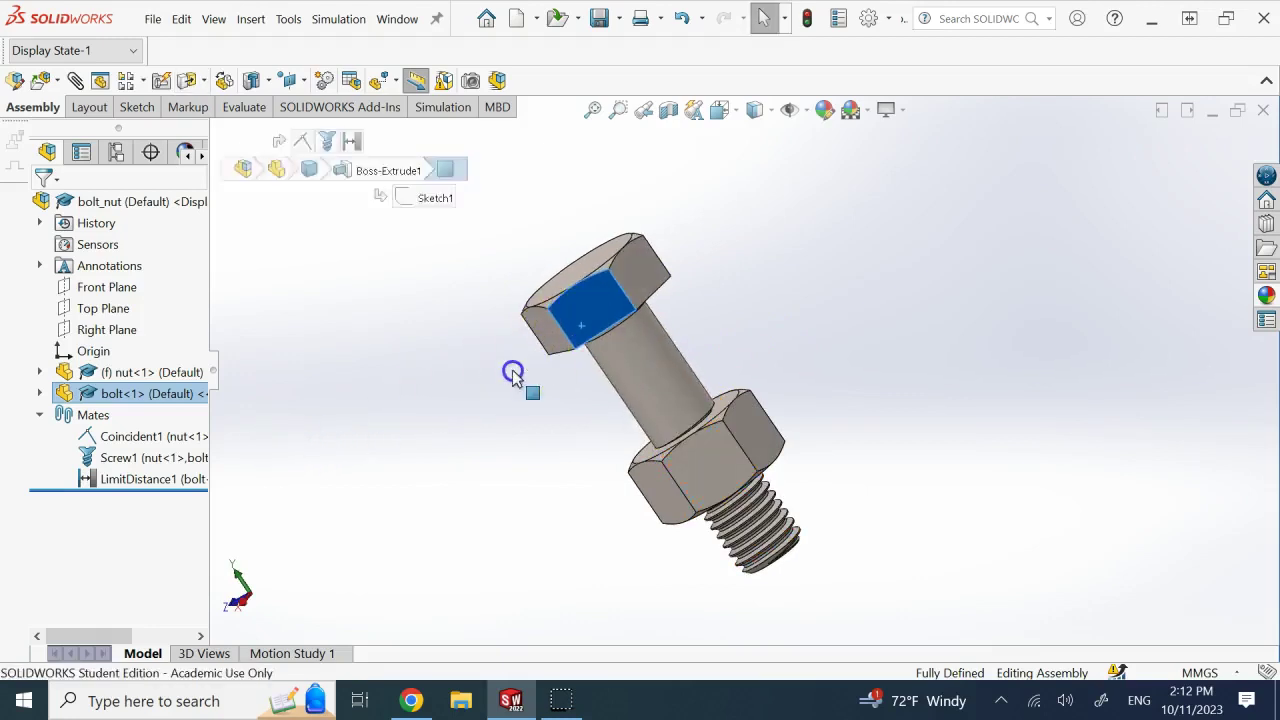
key(ctrl+7)
shift+middle_drag(750, 398, 758, 218)
scroll(758, 210, up, 2)
drag(745, 233, 619, 253)
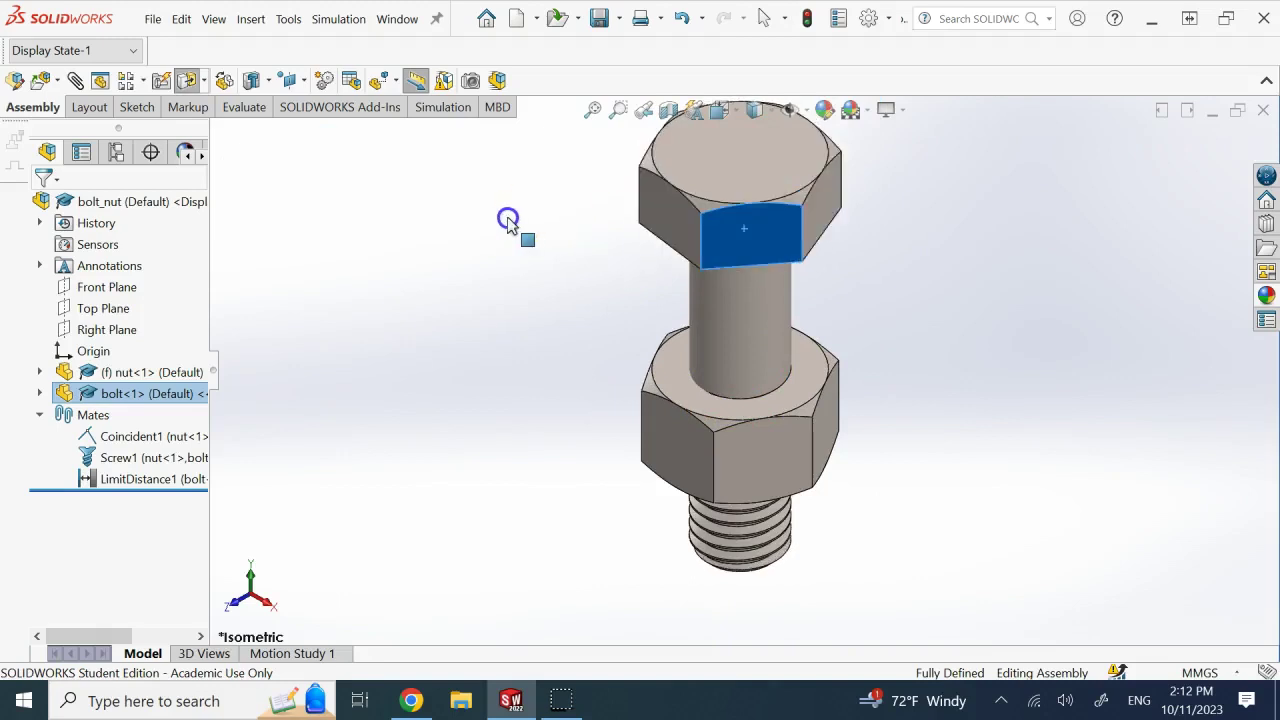
- Measure the distance between the top face of the bolt head and the top face of the nut at the lower limit
click(1220, 398)
scroll(1220, 398, up, 4)
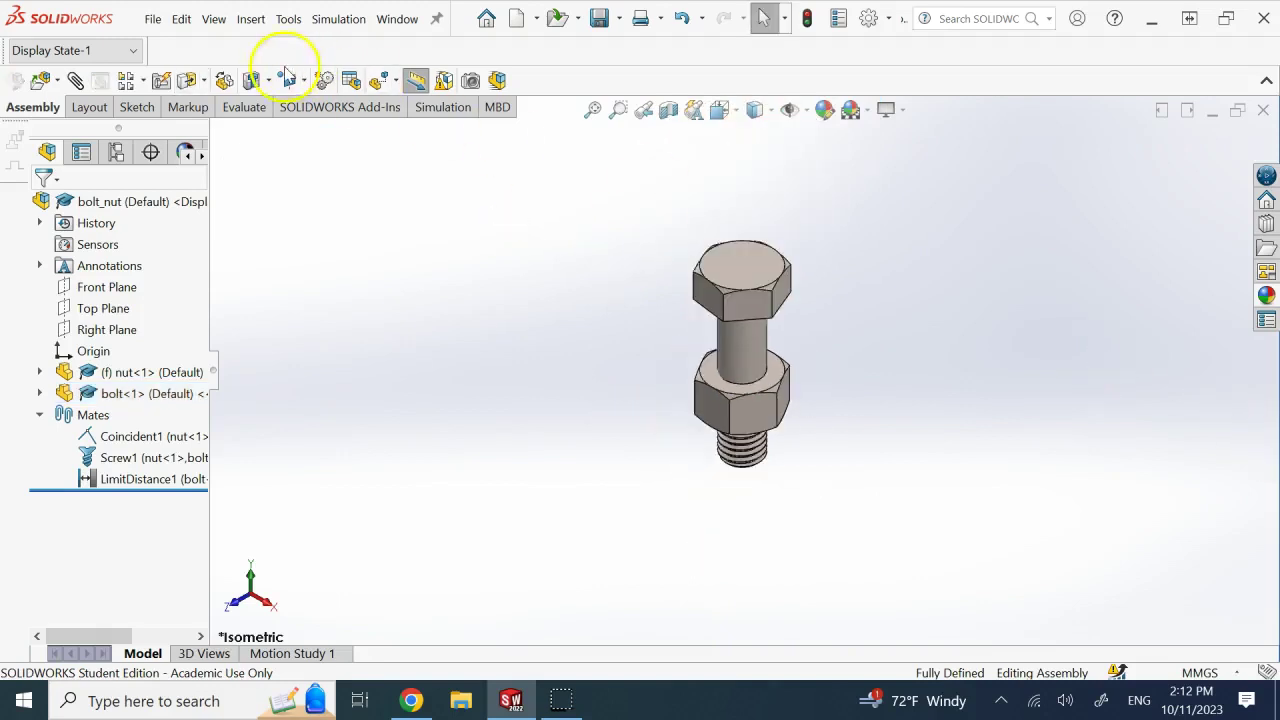
click(244, 107)
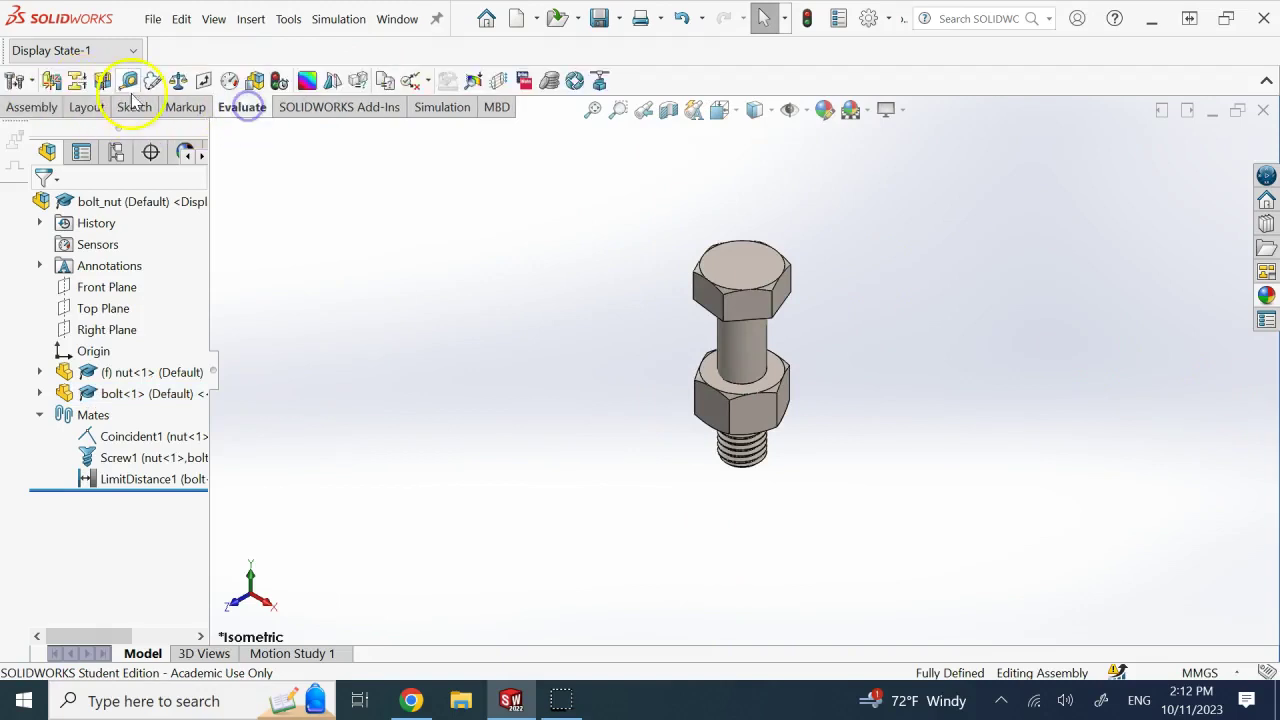
click(130, 82)
click(723, 277)
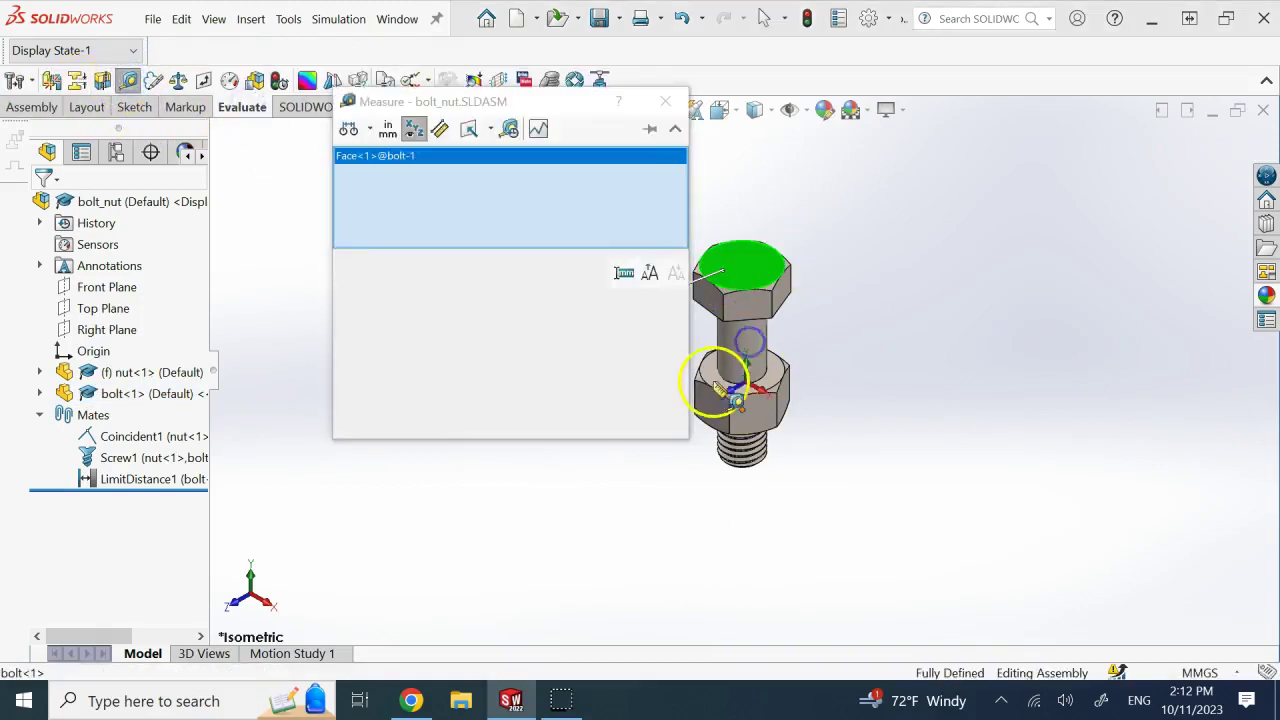
click(716, 378)
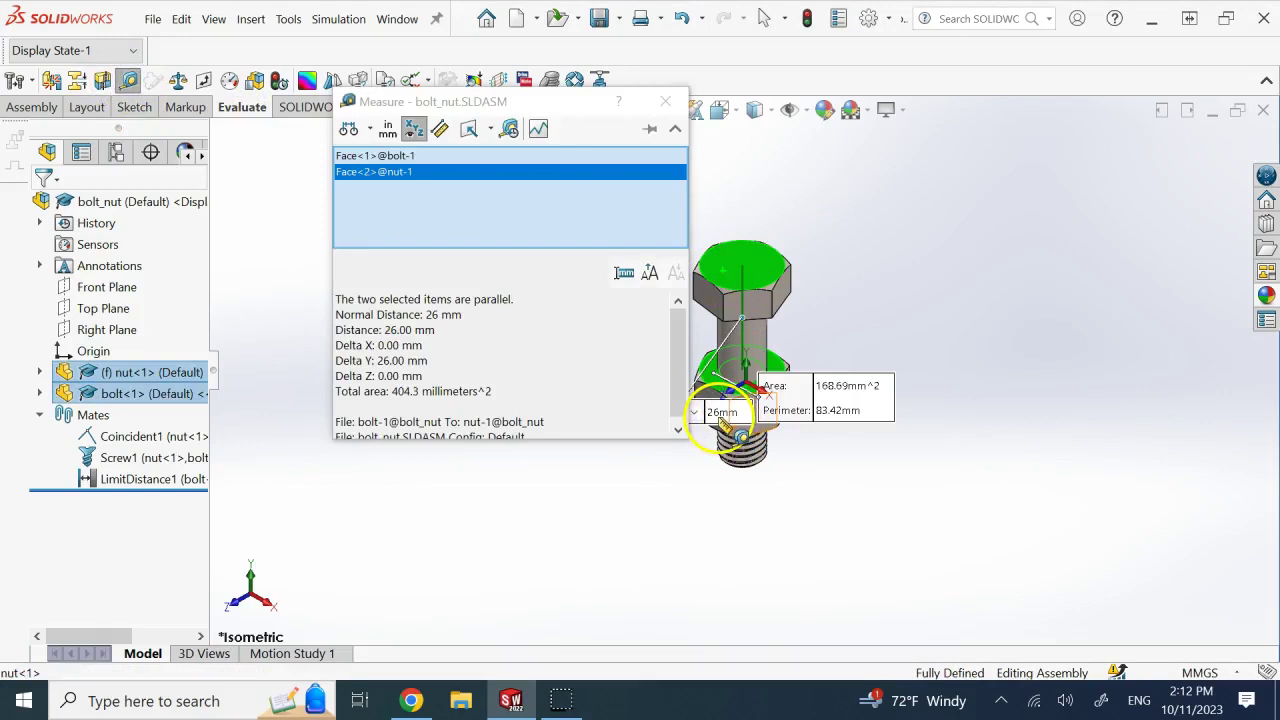
scroll(705, 395, up, 2)
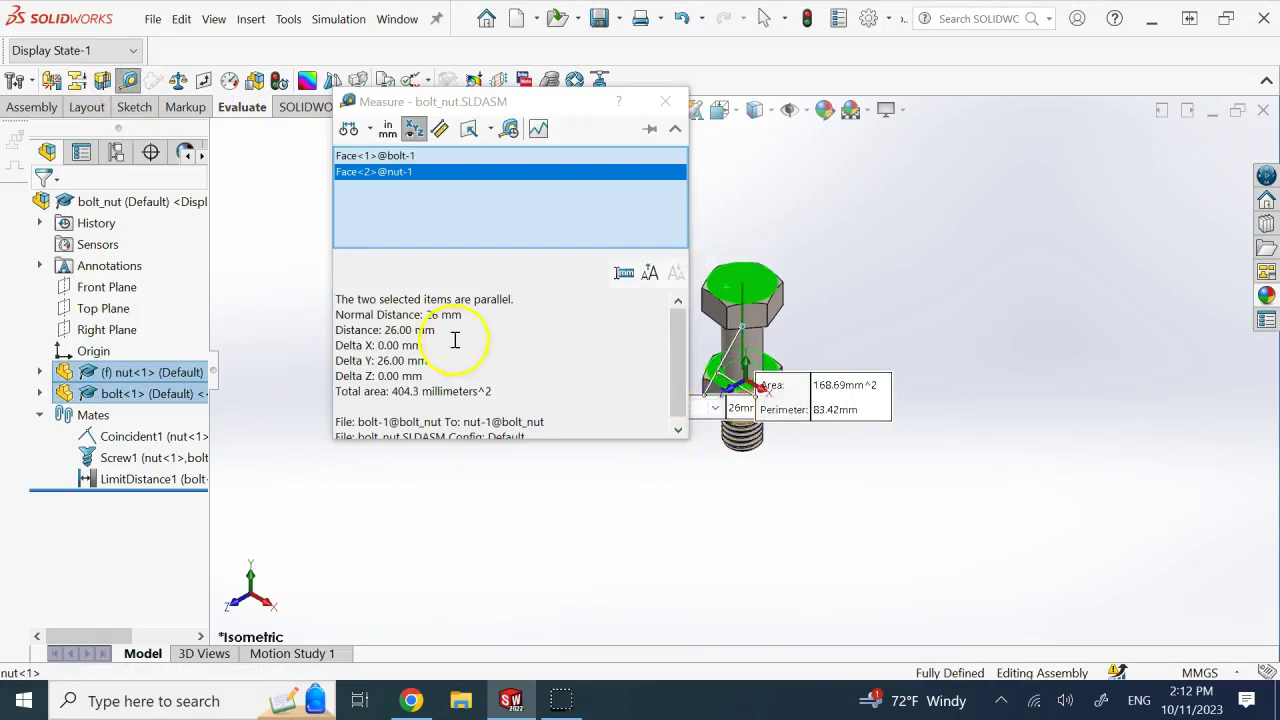
click(665, 101)
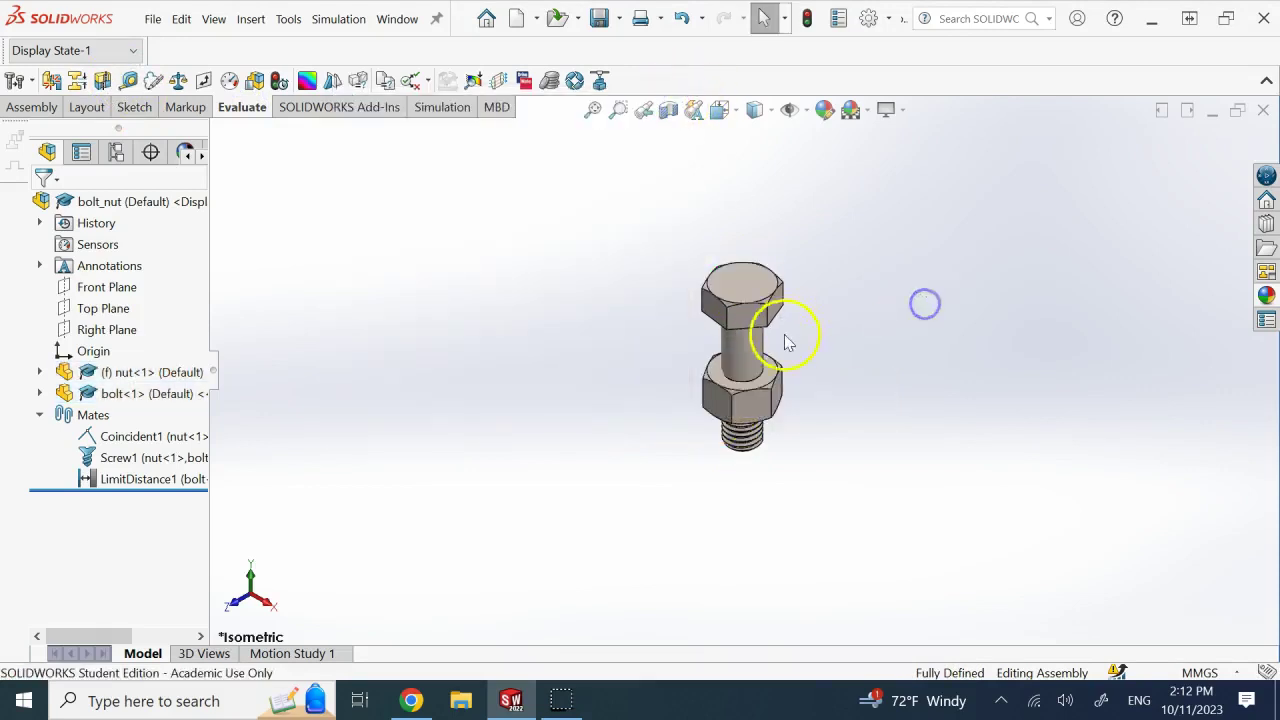
- Turn the bolt by its head to unscrew it from the nut up to the maximum distance allowed by the limit mate
scroll(785, 356, down, 3)
drag(737, 300, 880, 200)
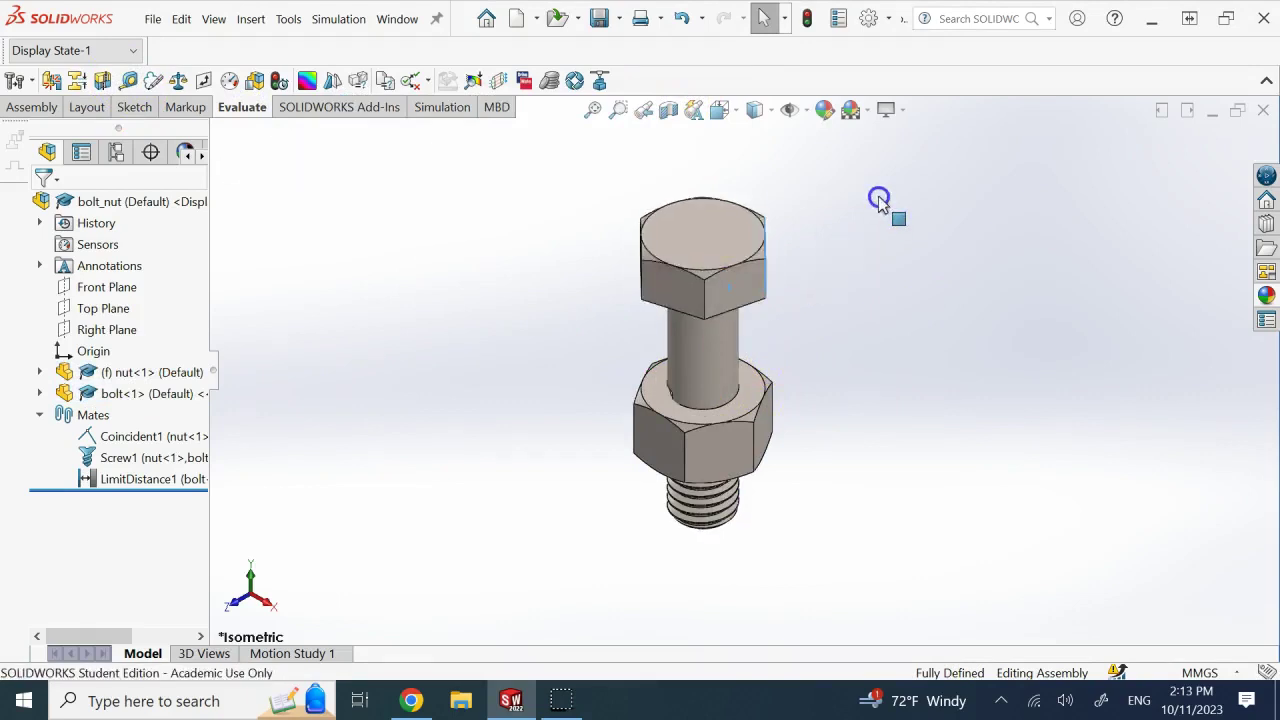
drag(664, 258, 669, 262)
drag(649, 170, 640, 292)
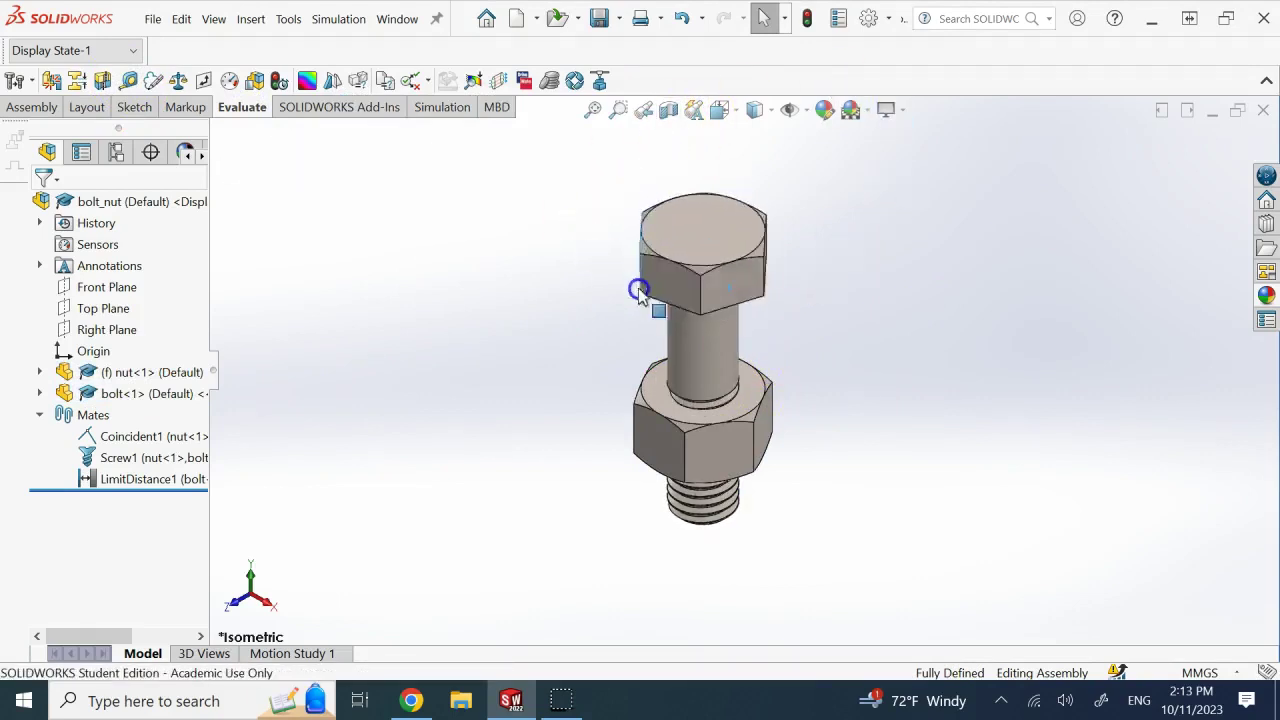
drag(752, 212, 731, 213)
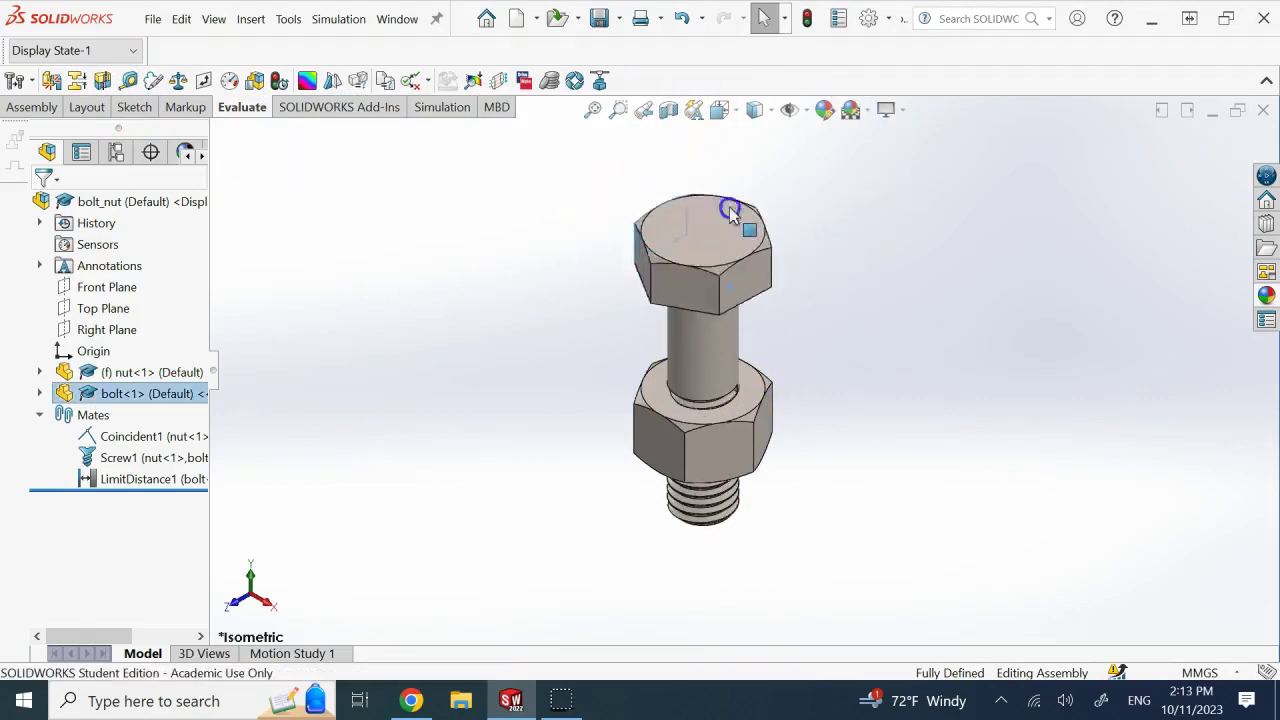
click(647, 290)
drag(664, 272, 810, 171)
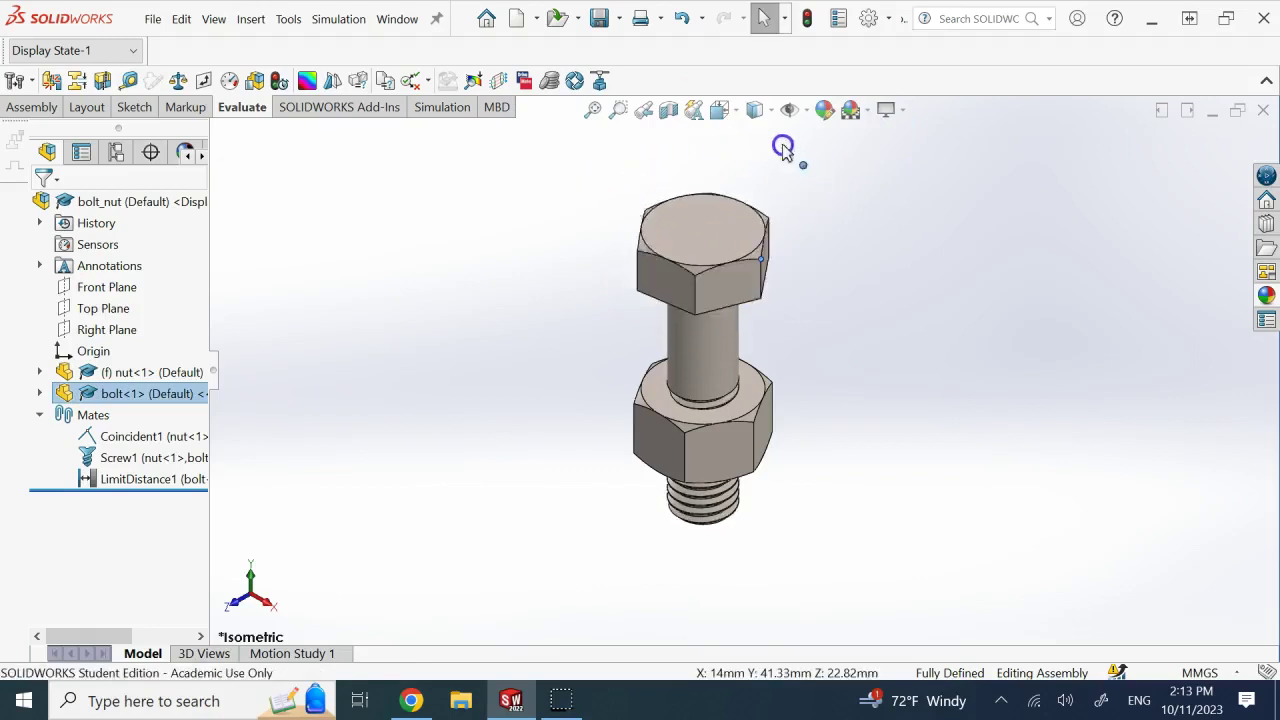
click(710, 255)
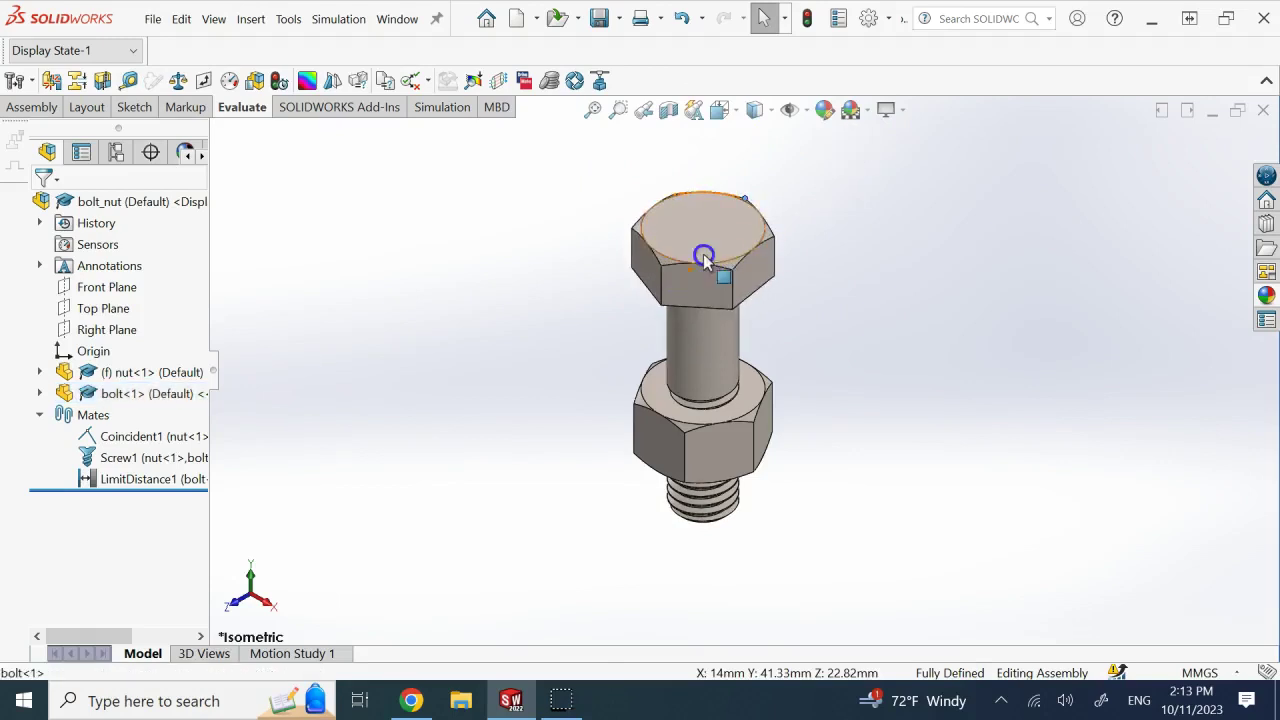
click(700, 290)
drag(702, 290, 848, 202)
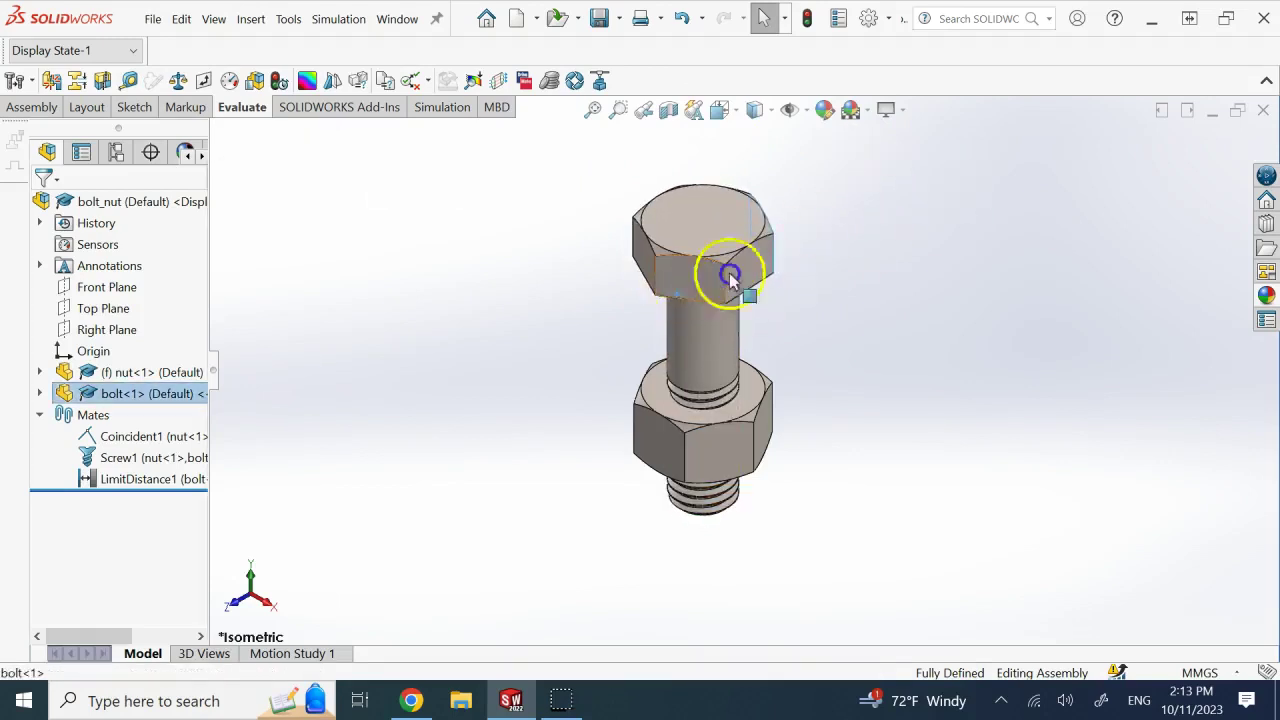
drag(729, 277, 791, 261)
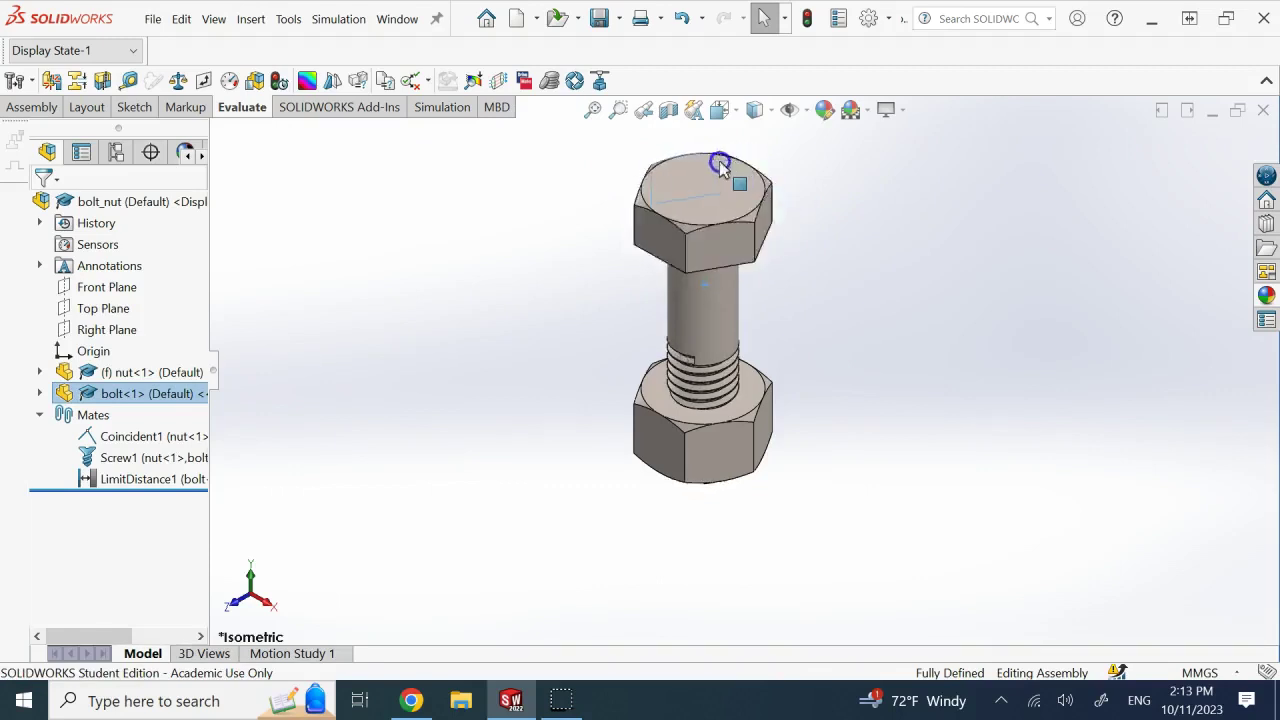
right_drag(763, 153, 790, 163)
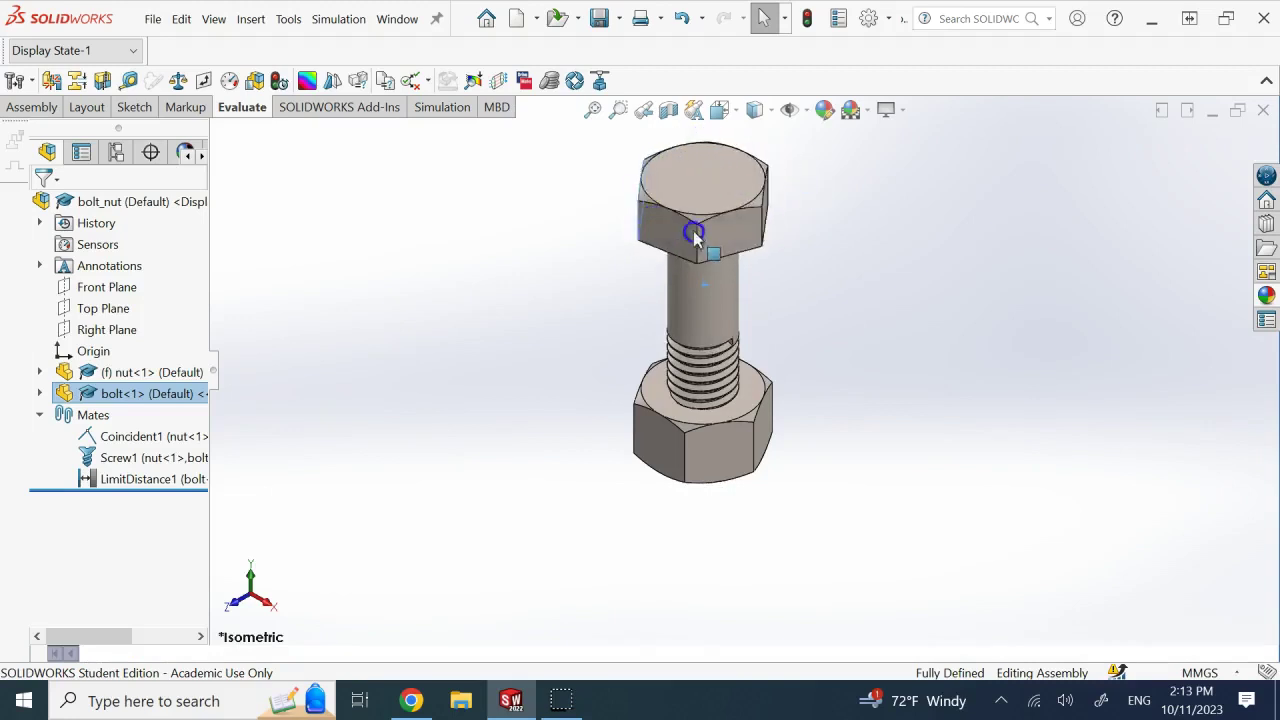
right_drag(797, 170, 817, 71)
click(651, 209)
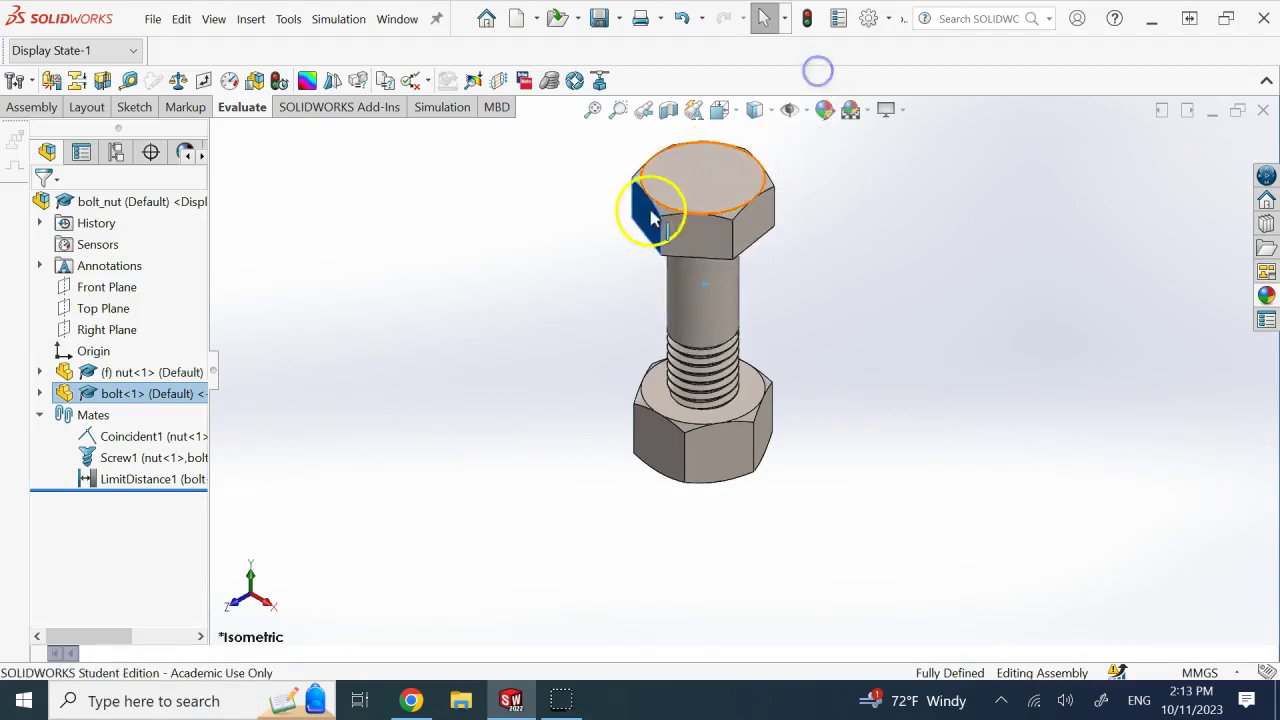
drag(660, 218, 841, 171)
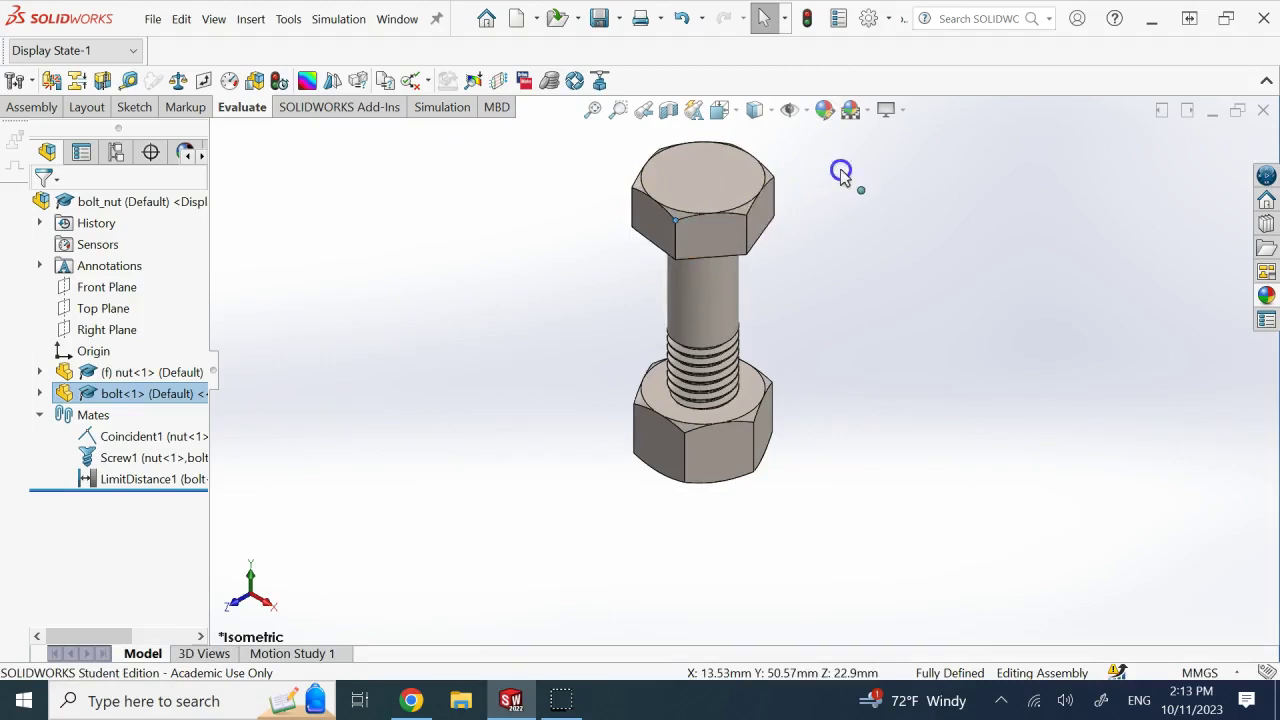
click(729, 240)
drag(666, 223, 880, 144)
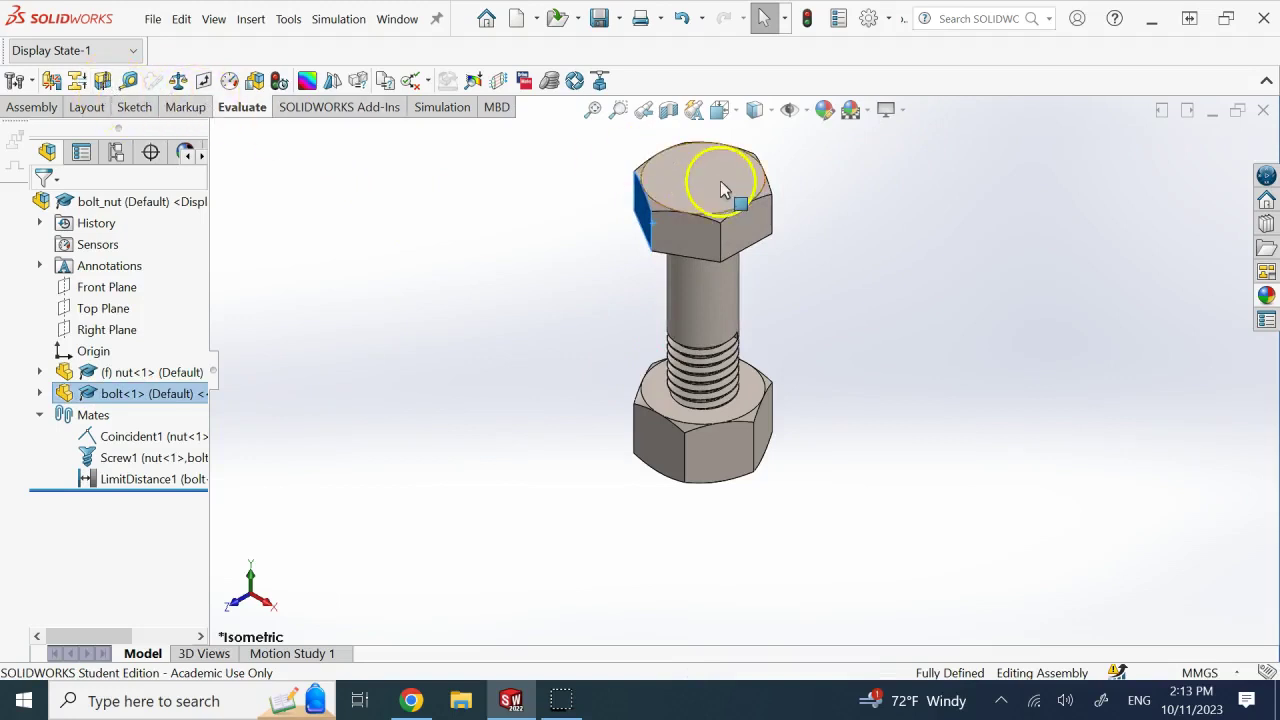
- Measure the distance between the bolt head's top face and the nut's top face with the bolt unscrewed
click(323, 234)
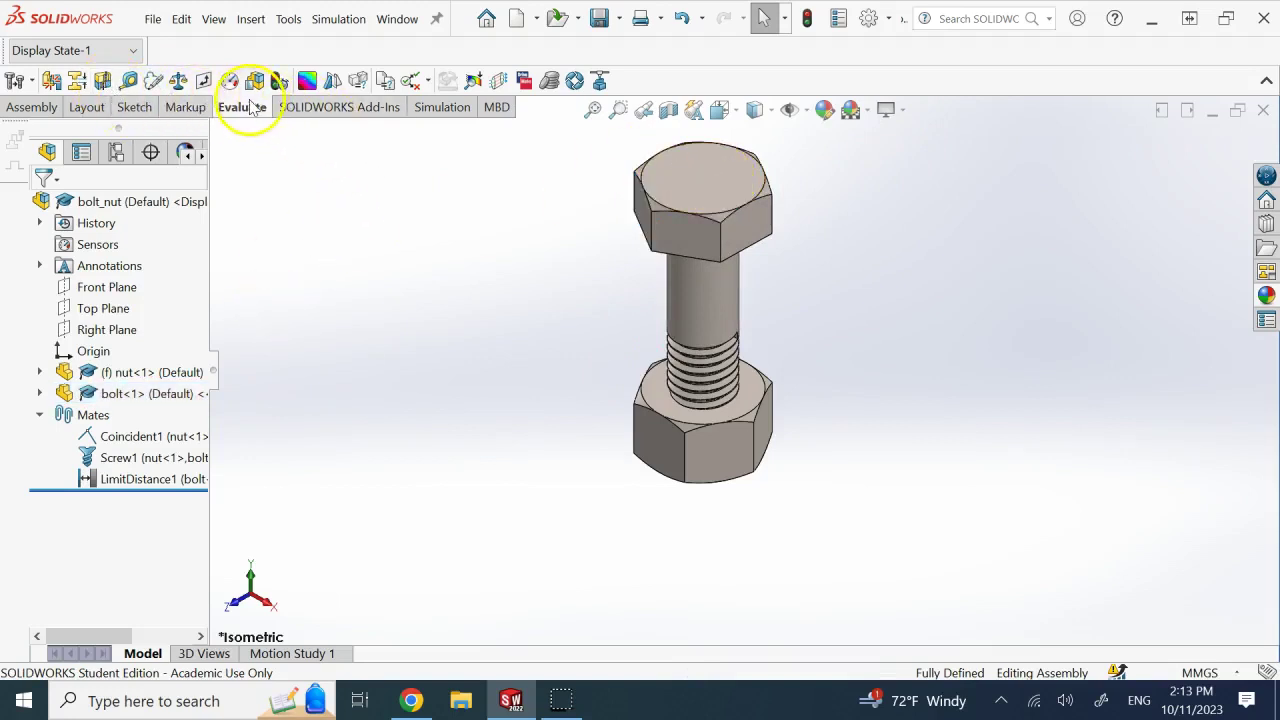
click(128, 80)
click(773, 290)
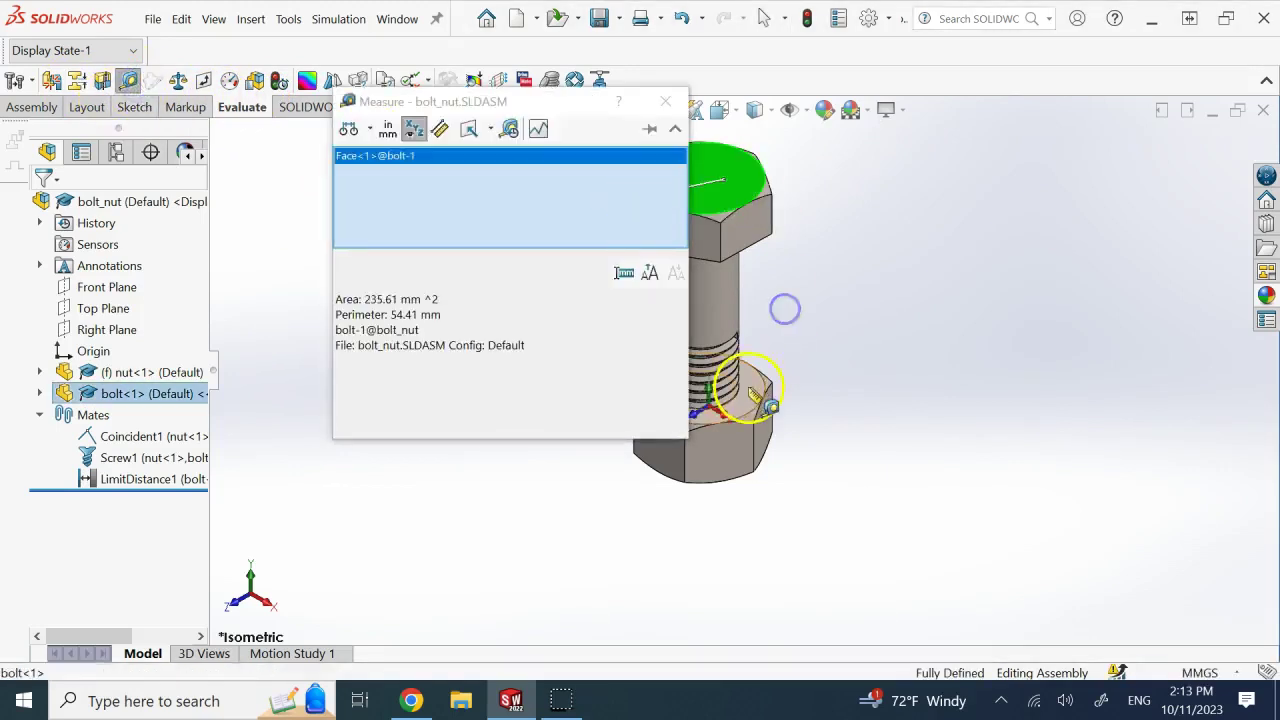
click(752, 385)
click(684, 100)
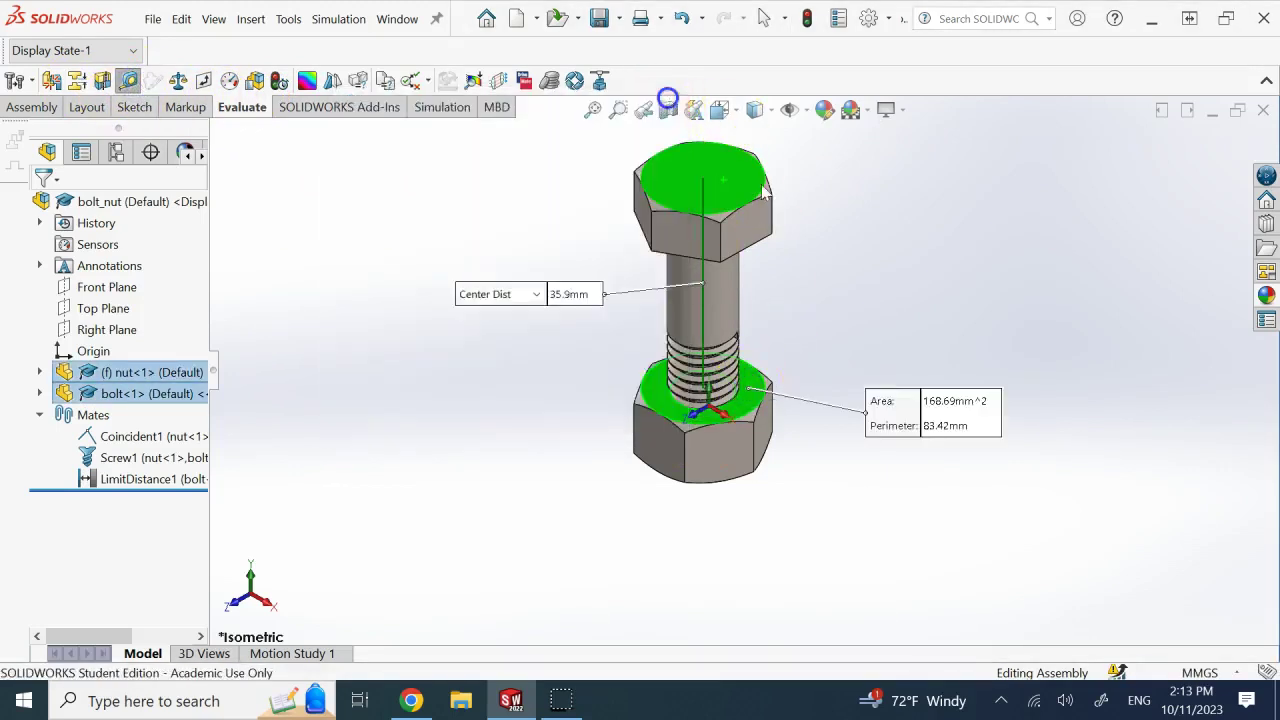
- Turn the bolt head again to test the stop at the upper distance limit
drag(712, 240, 902, 89)
click(839, 295)
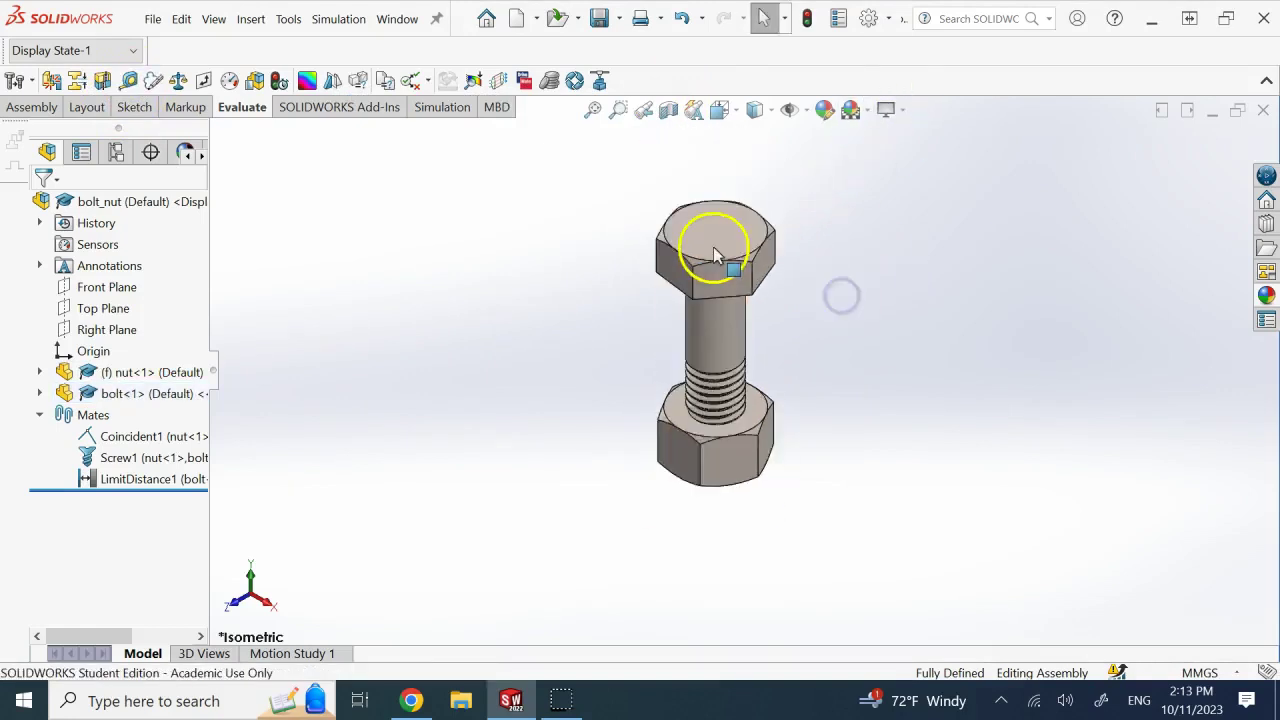
scroll(702, 300, down, 3)
click(681, 306)
drag(682, 304, 938, 264)
- Examine from the side how far the bolt's threaded end still reaches through the nut
scroll(896, 404, up, 3)
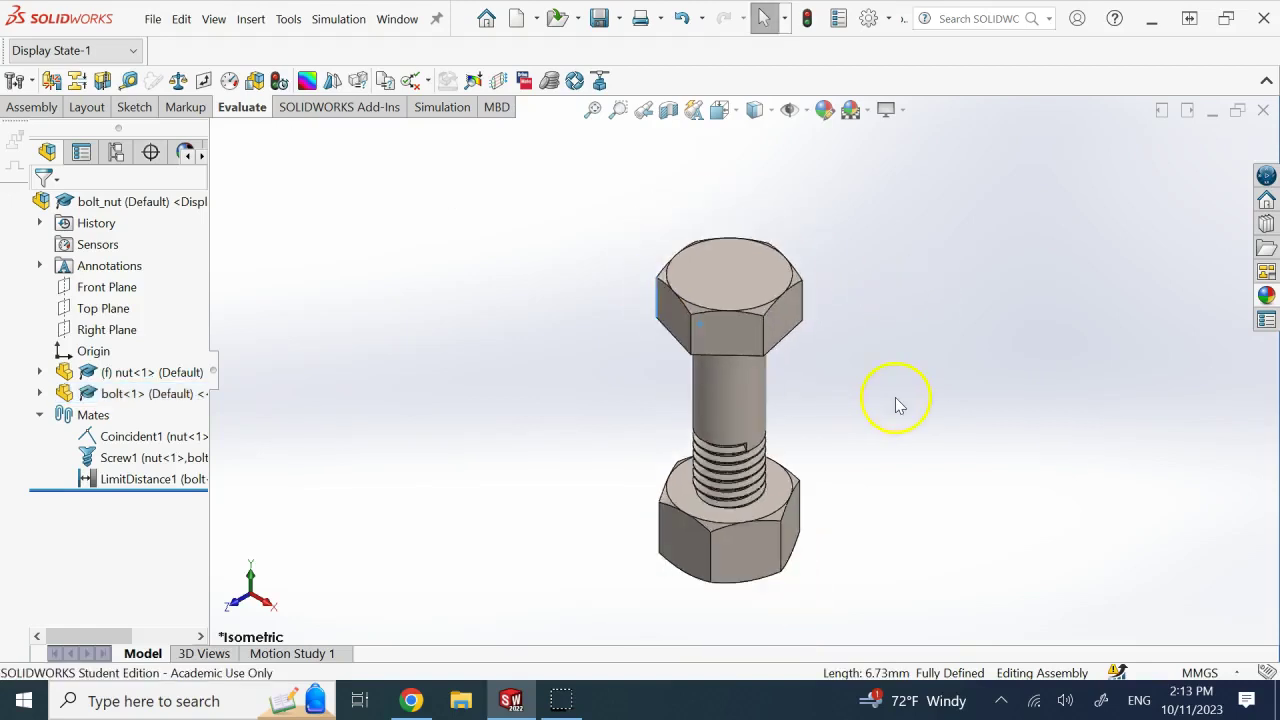
key(Up)
key(Up)
key(Up)
scroll(746, 597, down, 3)
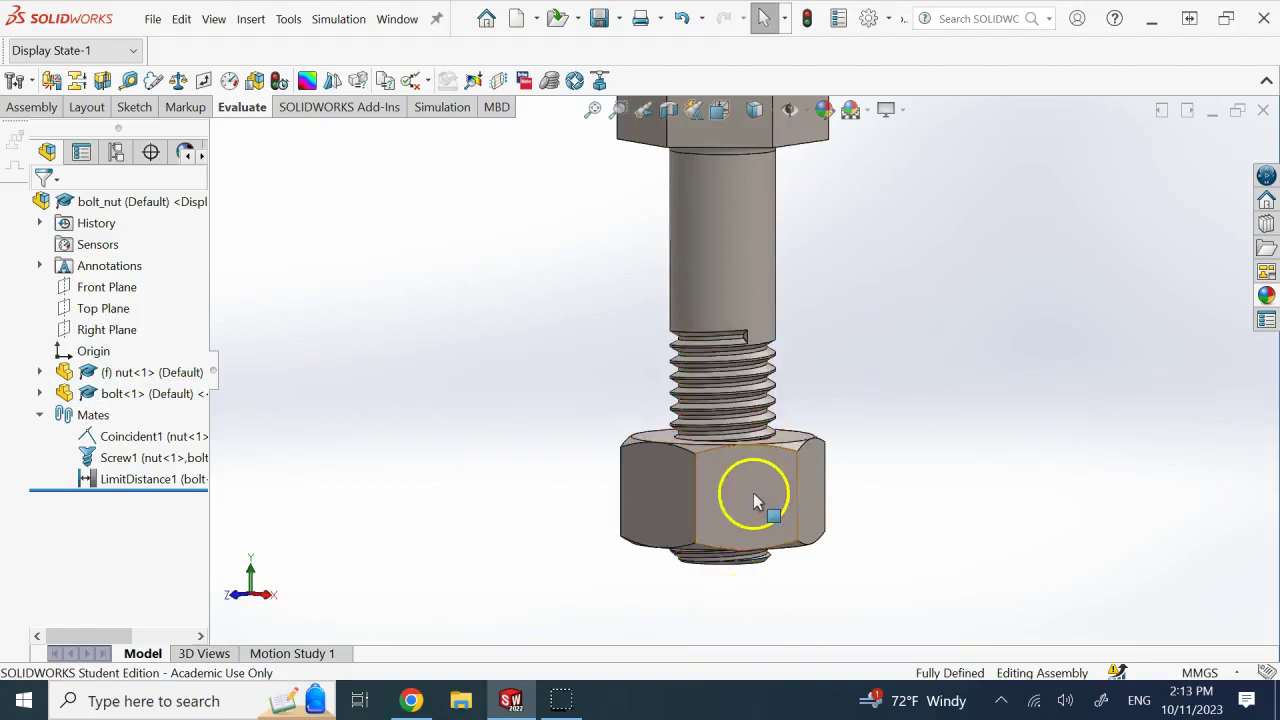
key(Down)
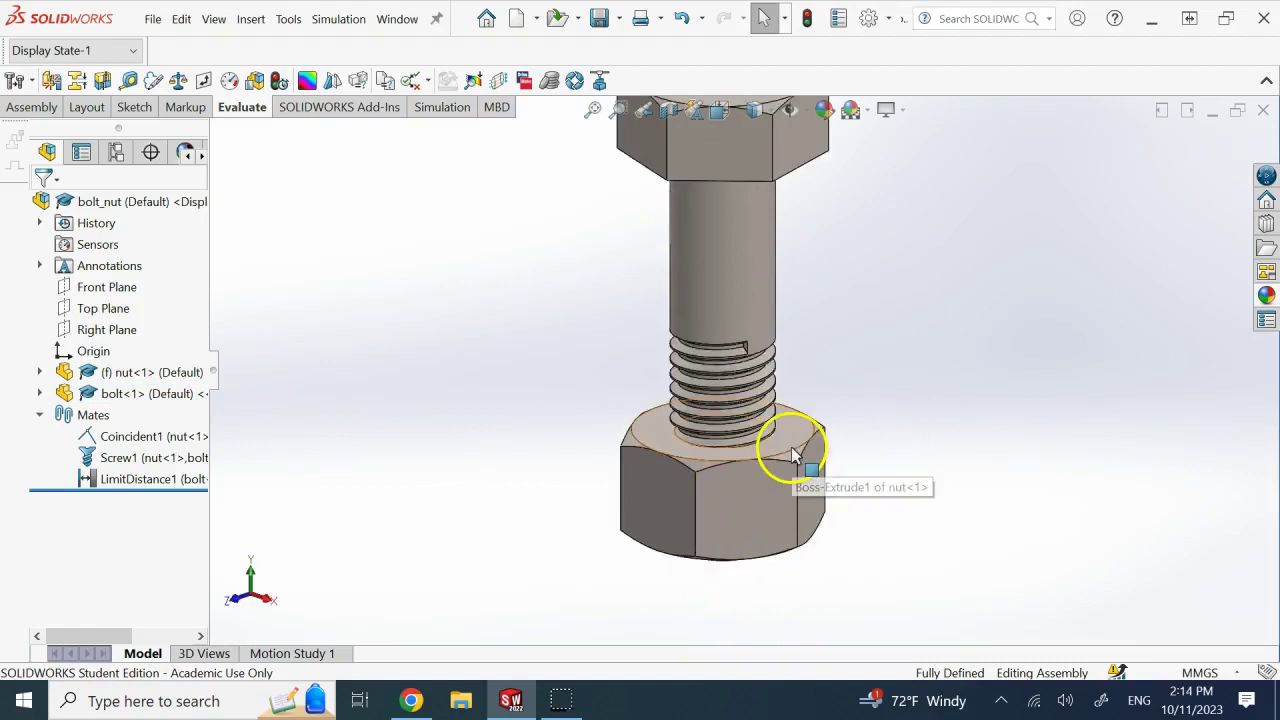
scroll(800, 440, up, 5)
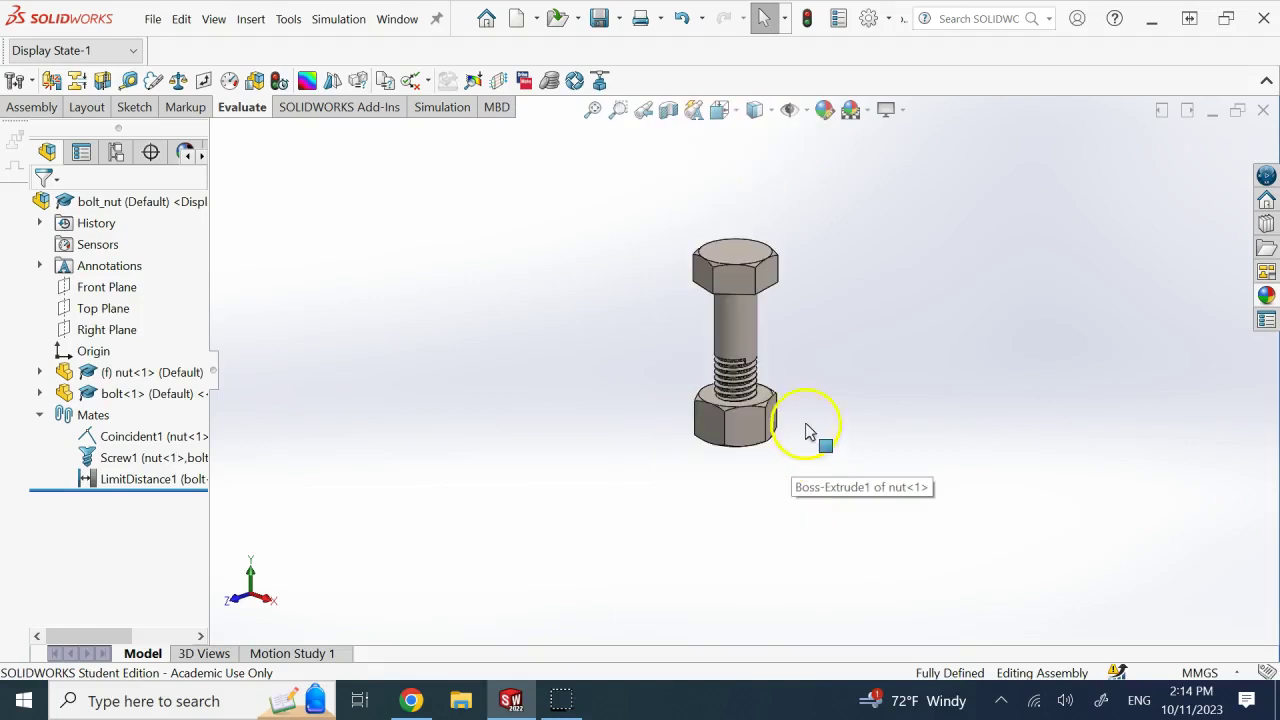
- Edit the limit distance mate between the bolt head and the nut to raise its maximum value
click(128, 481)
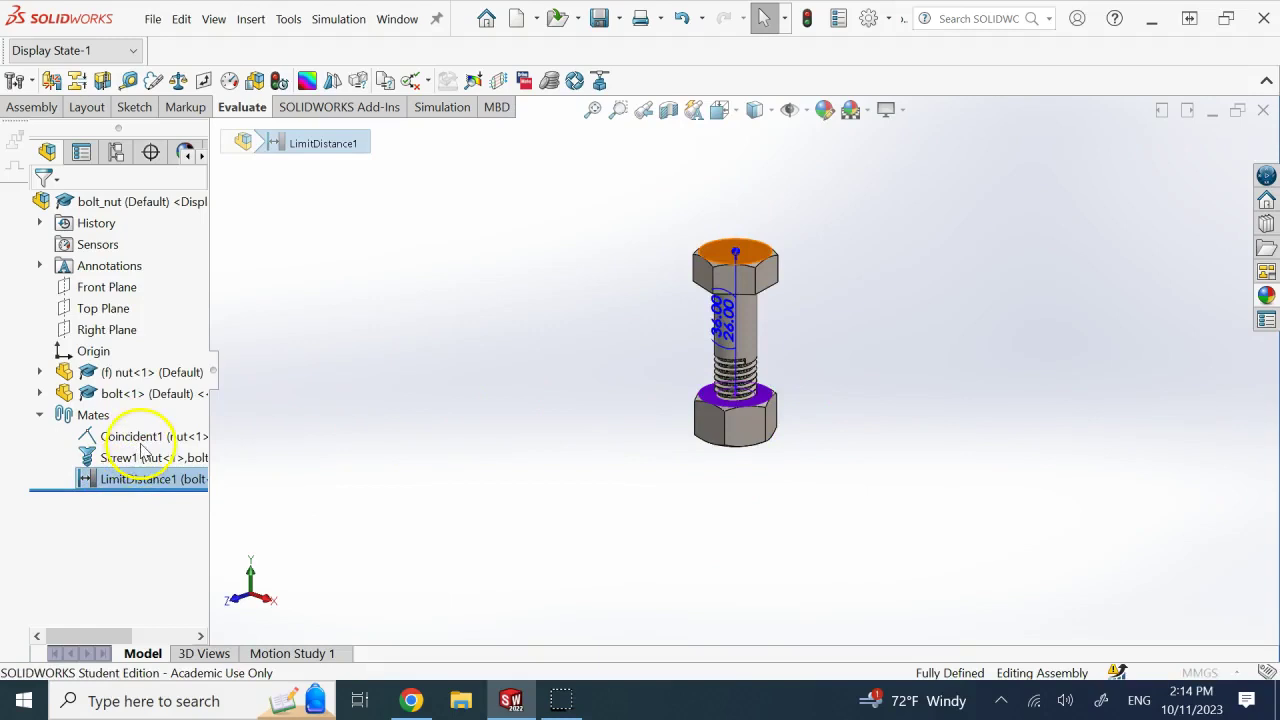
click(141, 445)
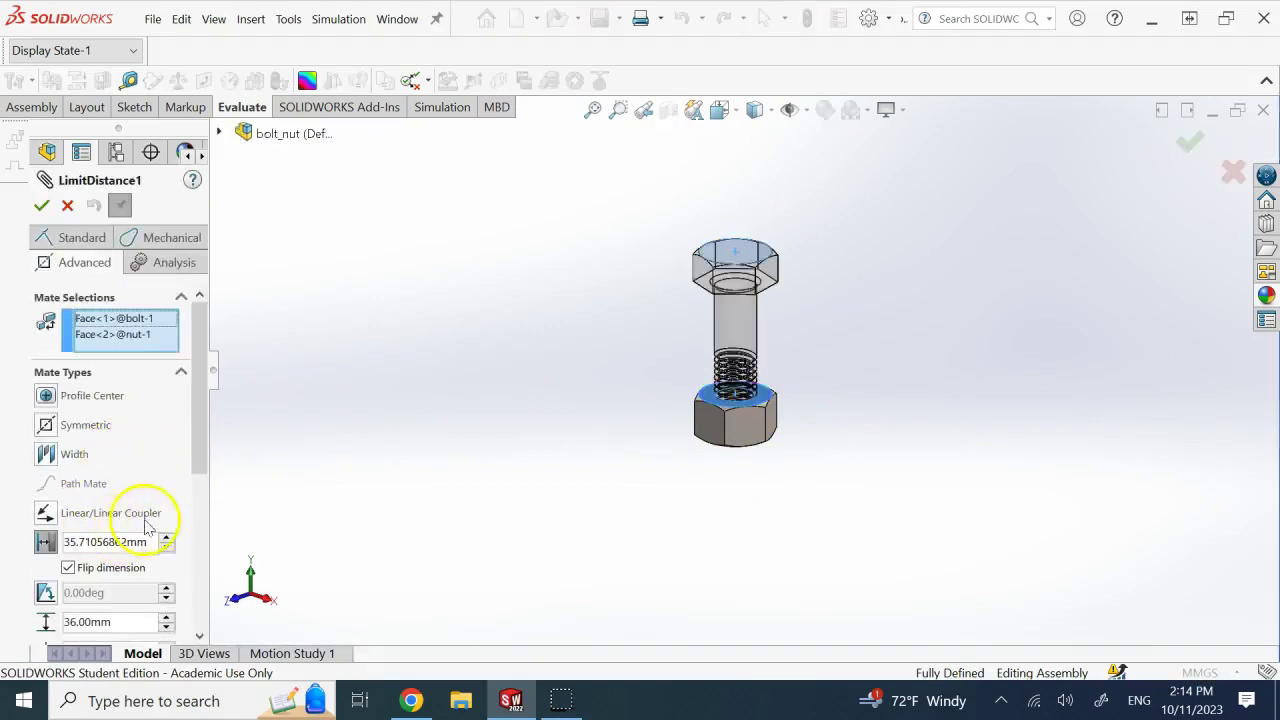
click(200, 555)
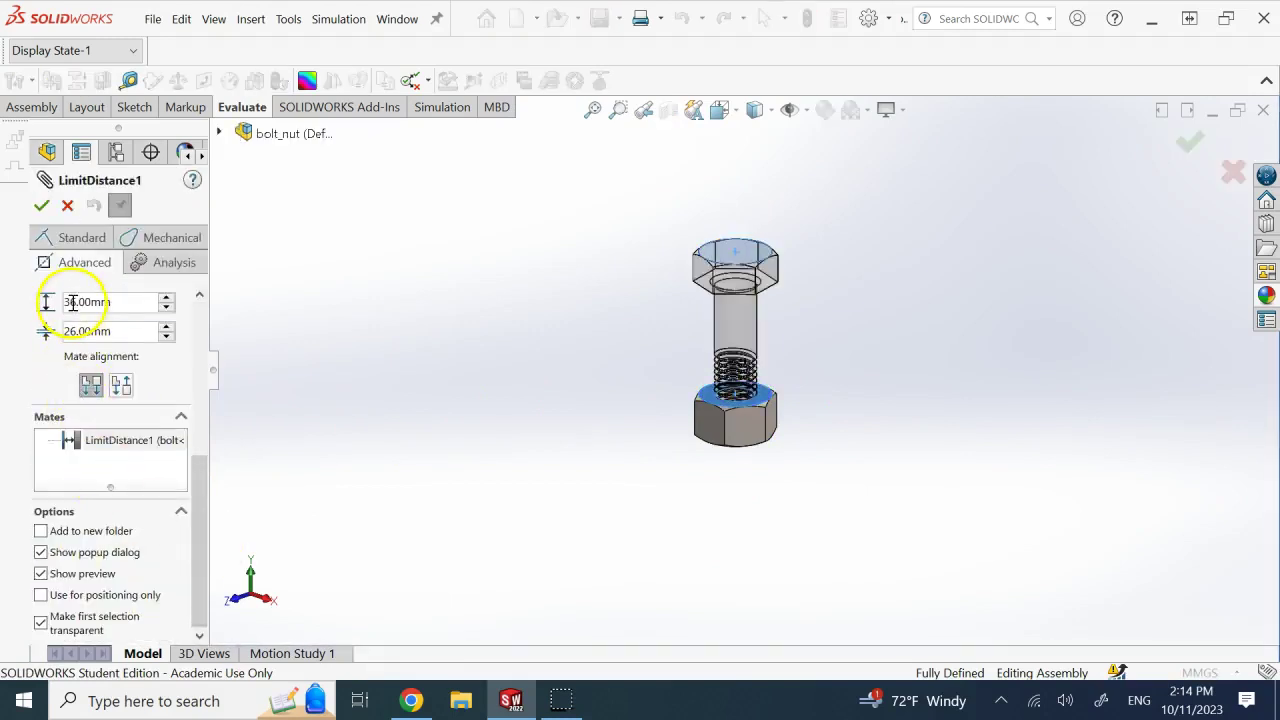
text(4)
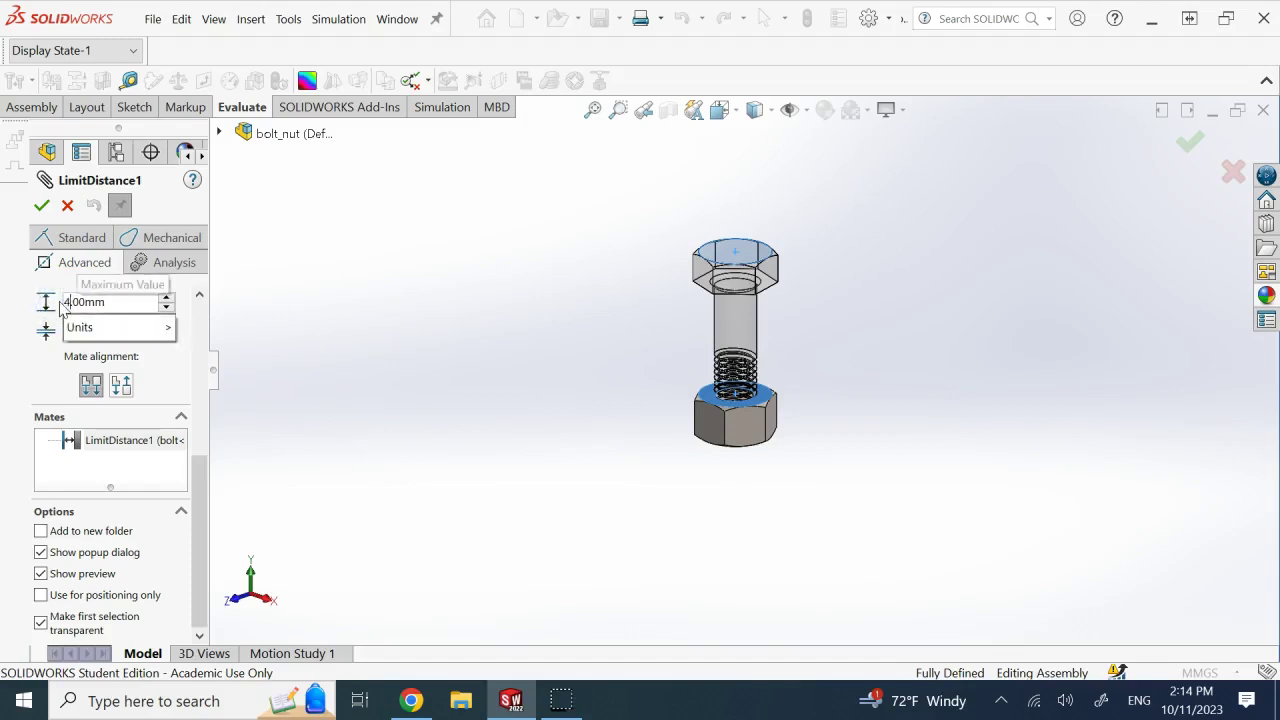
click(42, 204)
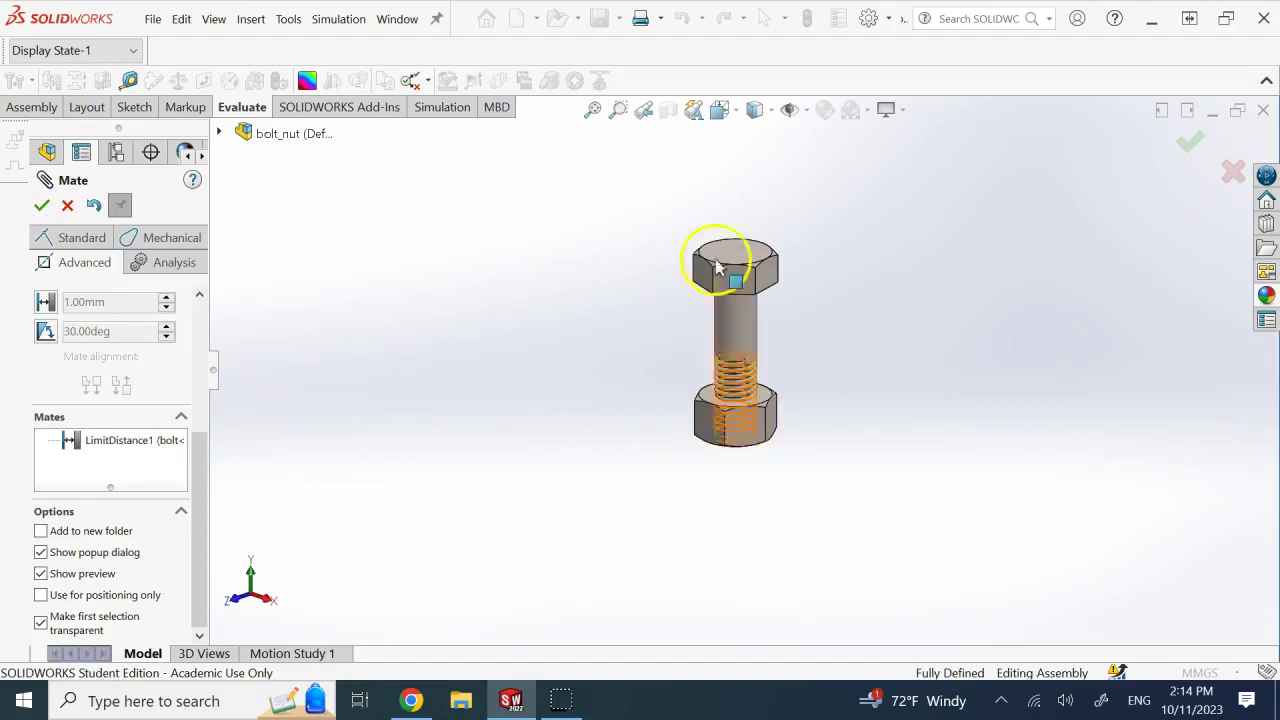
- Turn the bolt by its head beyond the former 36 mm limit and finish mate editing
scroll(737, 310, down, 3)
click(755, 355)
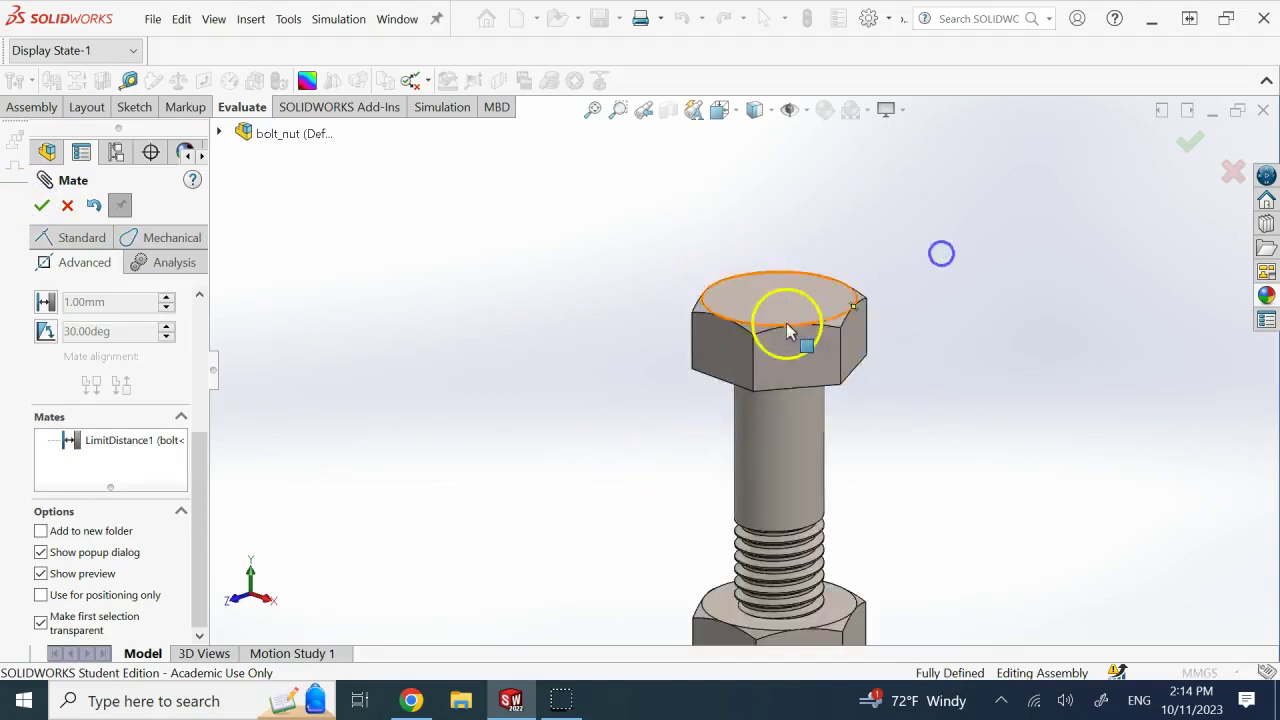
drag(918, 286, 968, 246)
drag(743, 345, 880, 371)
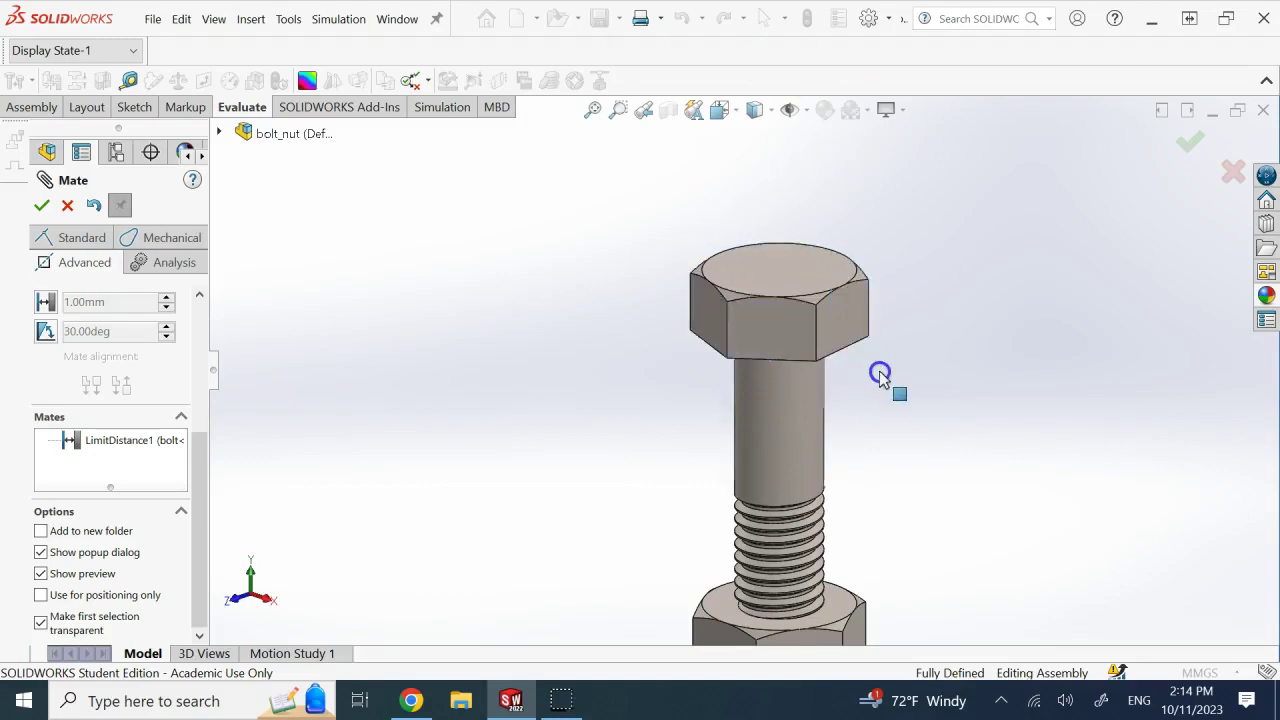
click(42, 207)
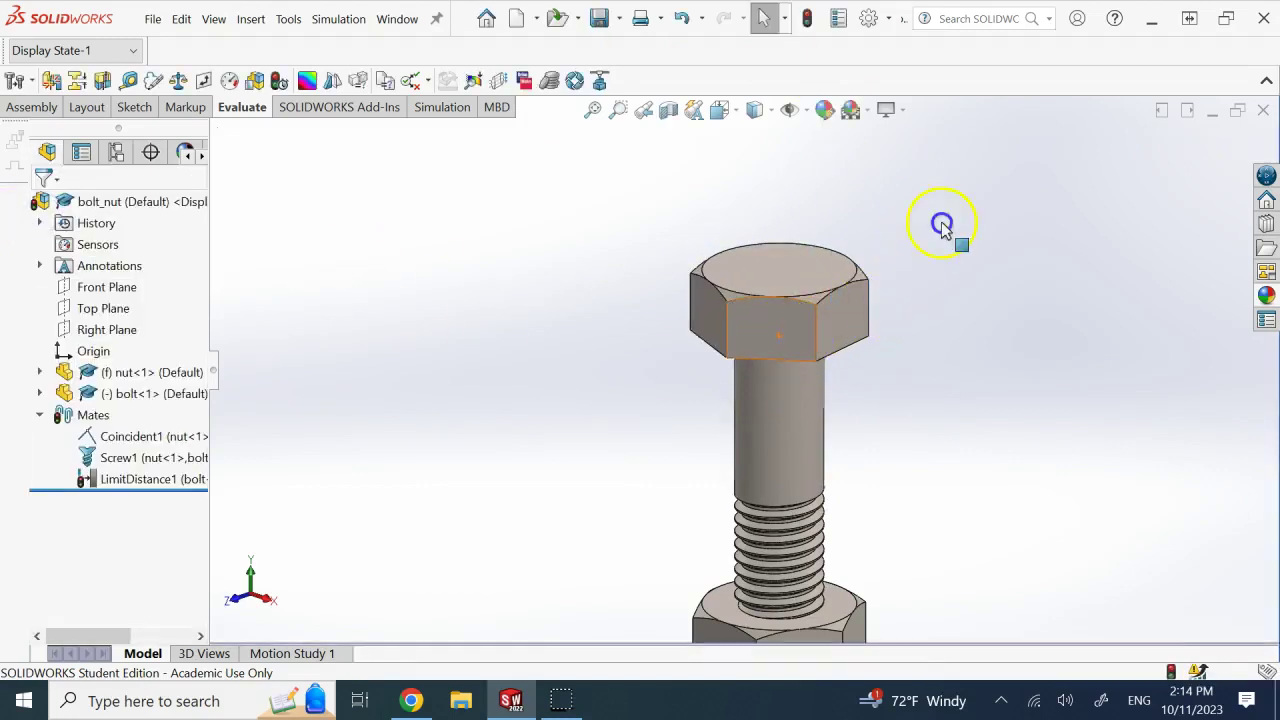
- Keep turning the bolt out of the nut by its head to test the stop at the raised maximum distance
click(800, 331)
drag(800, 331, 951, 263)
drag(750, 335, 1089, 126)
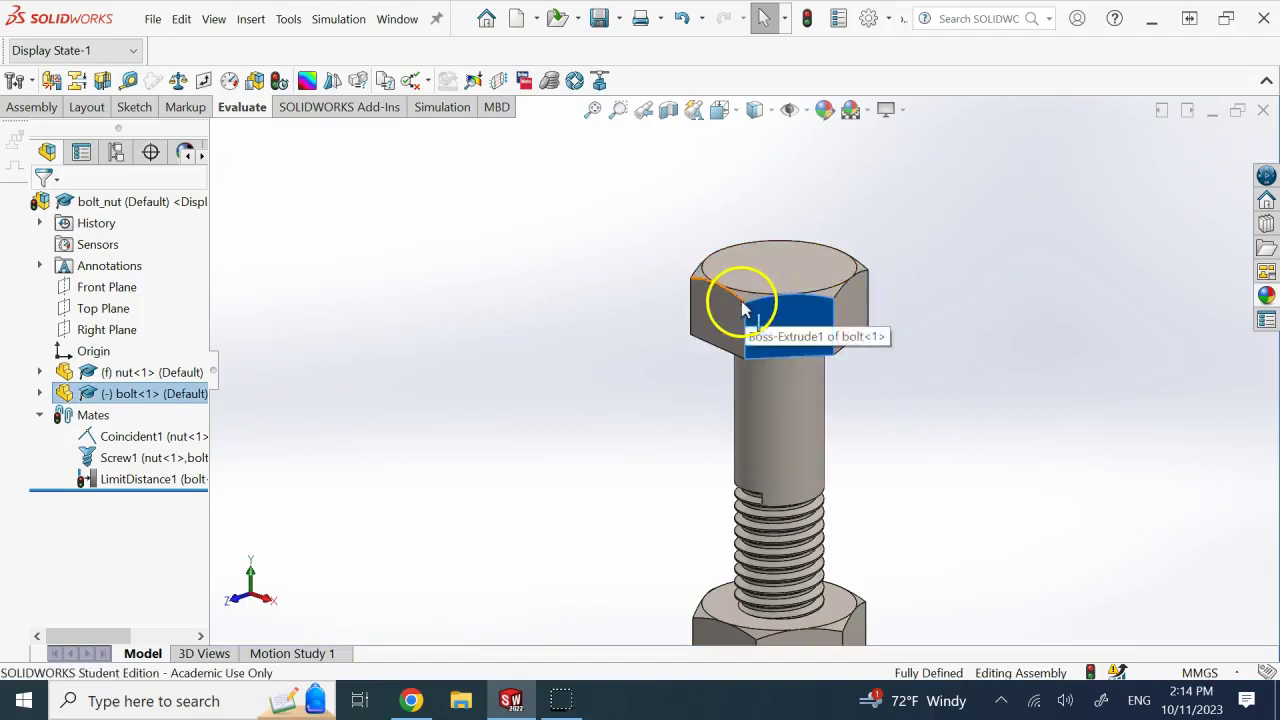
drag(745, 310, 962, 253)
scroll(934, 434, up, 5)
scroll(808, 443, down, 2)
scroll(676, 338, down, 3)
click(829, 257)
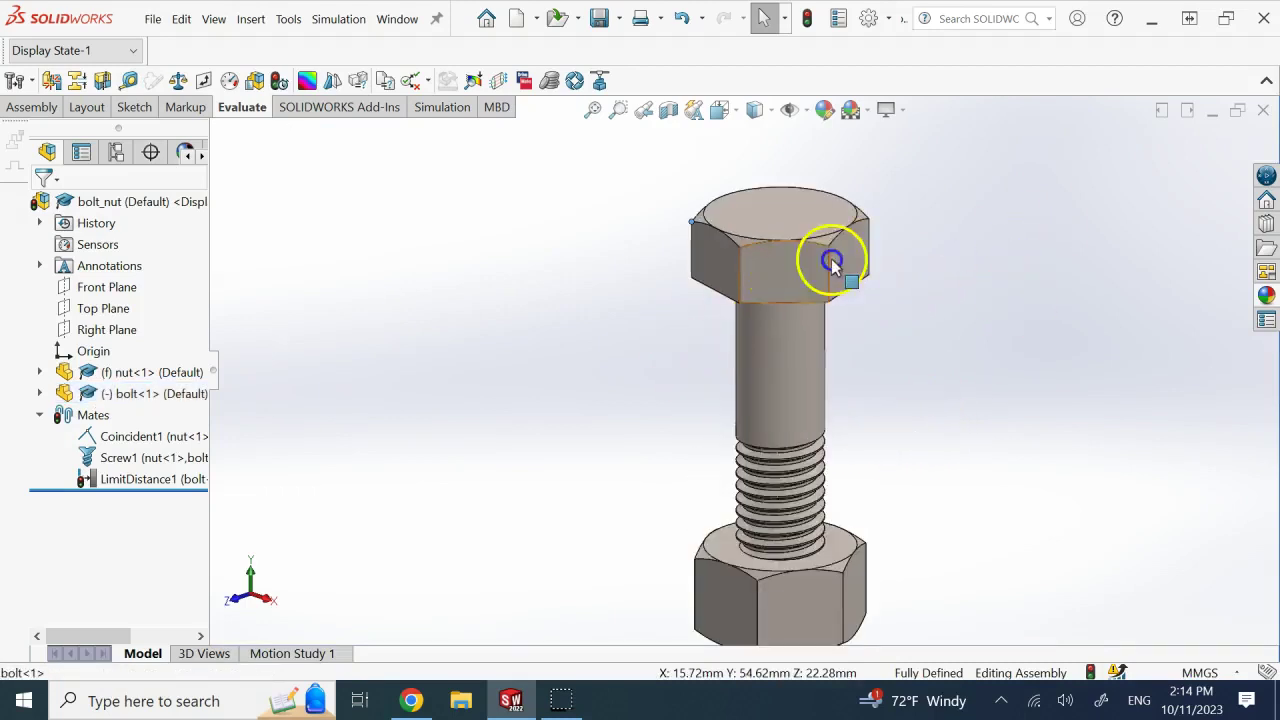
click(820, 252)
click(861, 292)
click(813, 240)
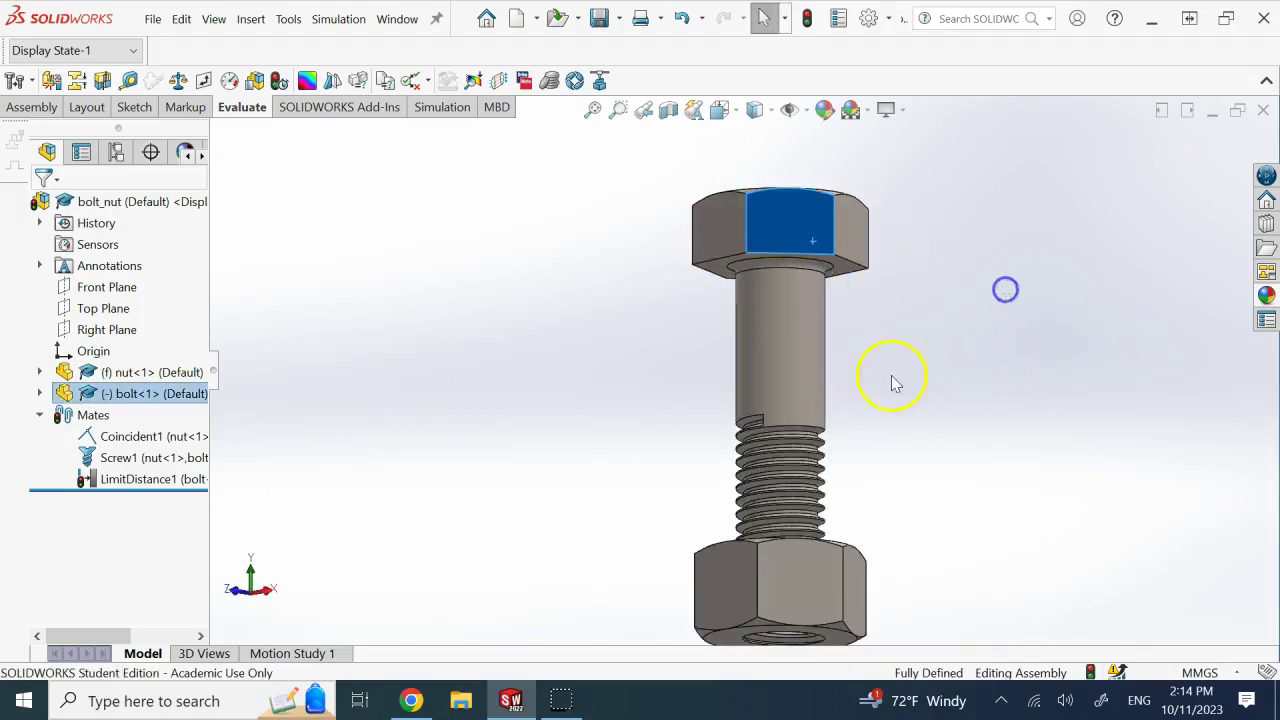
- Measure the distance between the top face of the bolt head and the top face of the nut
scroll(896, 389, up, 3)
key(Down)
key(Down)
key(Down)
key(Down)
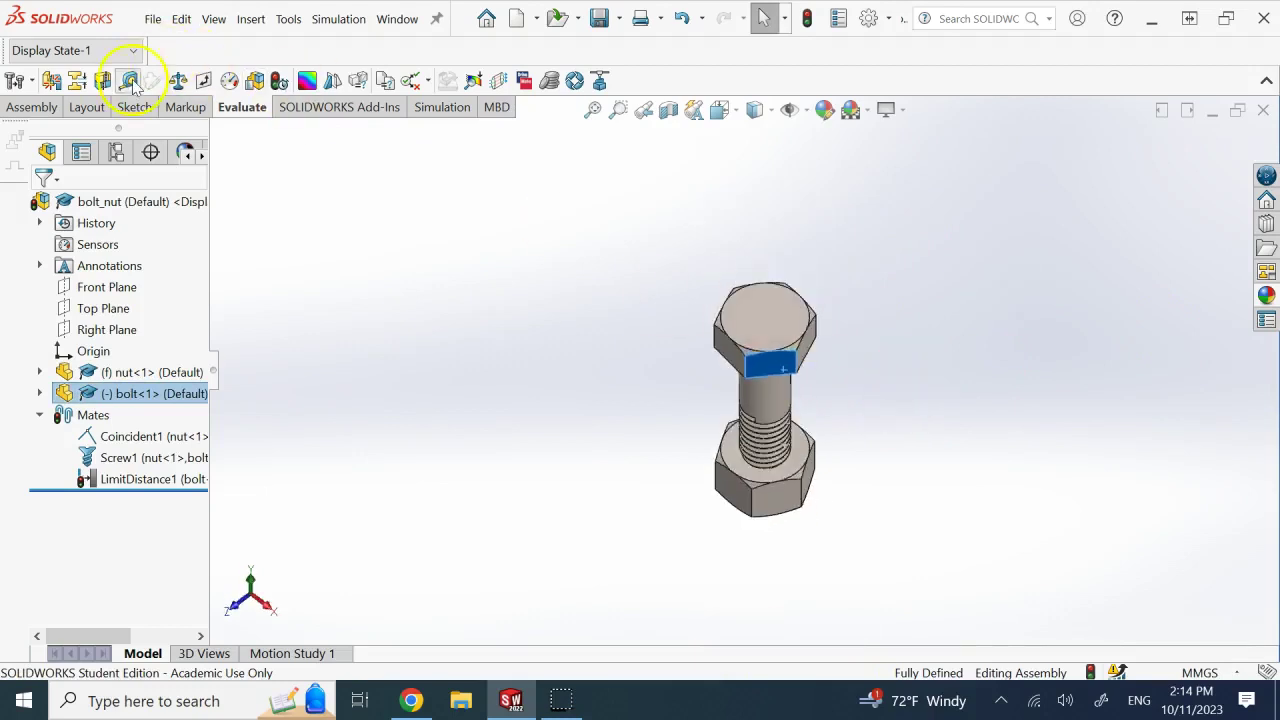
click(129, 81)
click(765, 300)
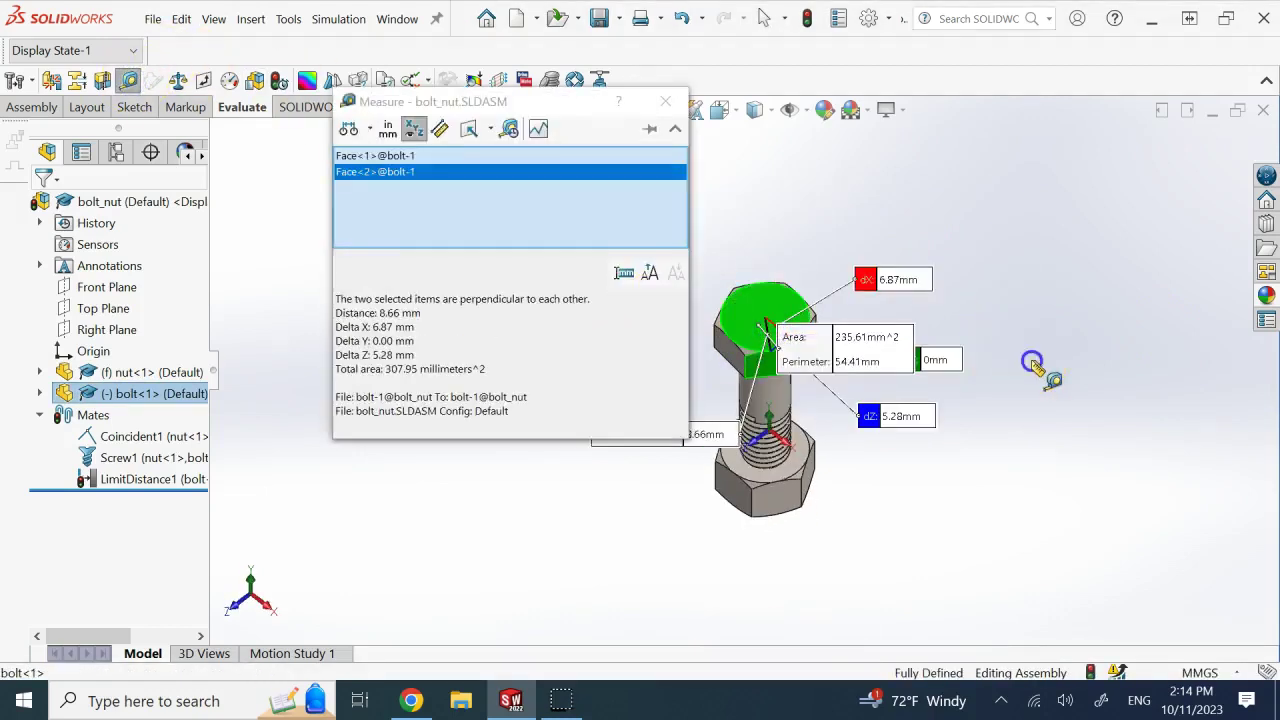
click(1033, 362)
click(774, 312)
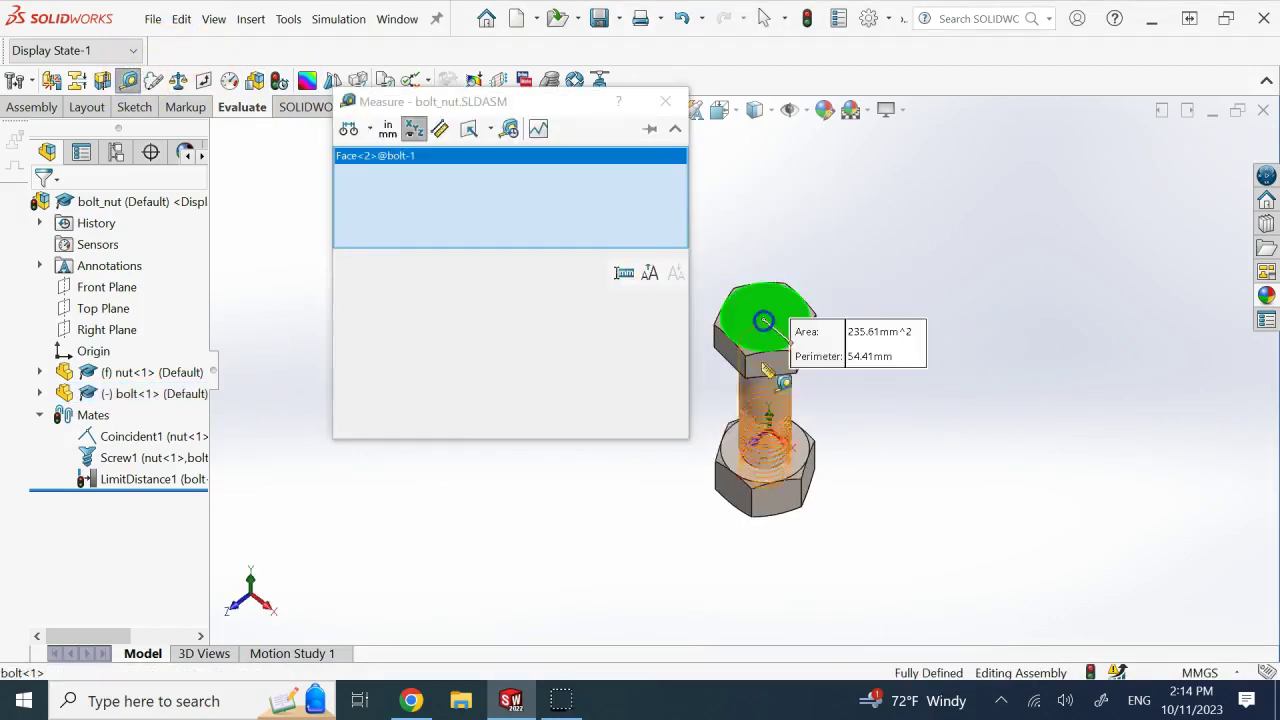
click(788, 476)
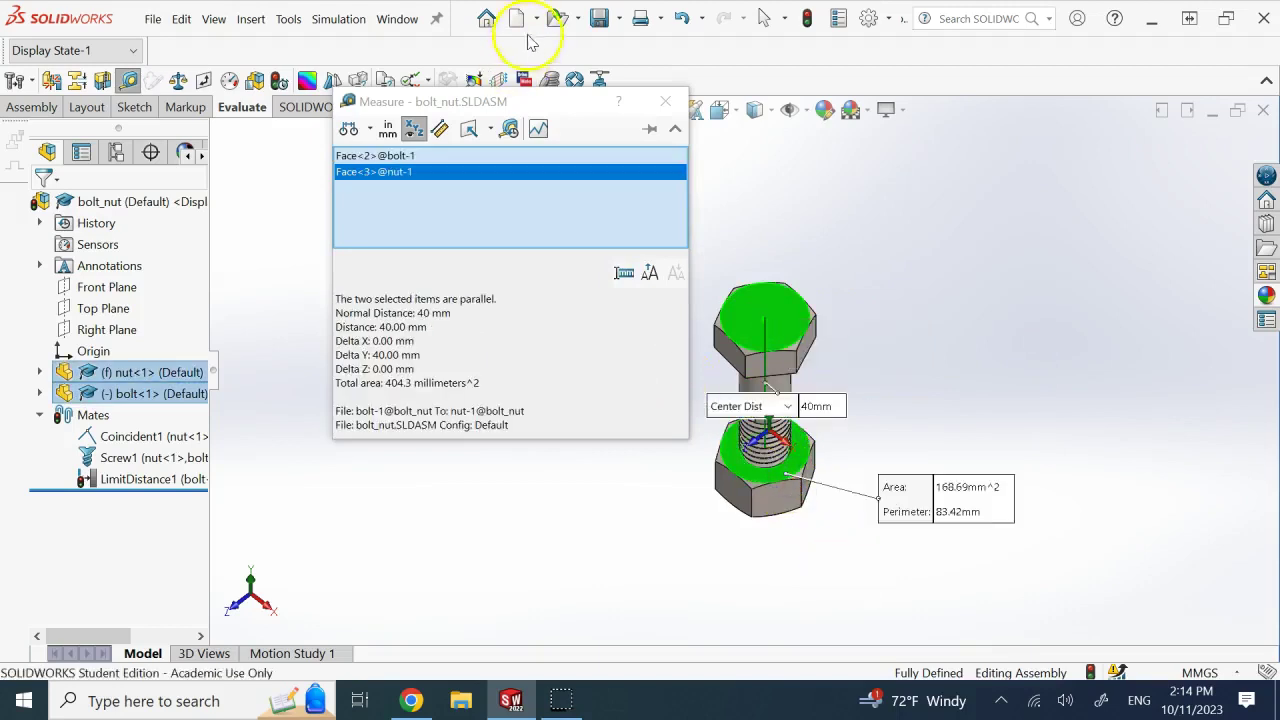
click(665, 101)
click(1060, 251)
- Examine the bolt and nut assembly from several angles, including how the thread engages the nut at the upper limit
middle_drag(968, 282, 855, 387)
middle_drag(804, 487, 763, 257)
middle_drag(781, 445, 785, 494)
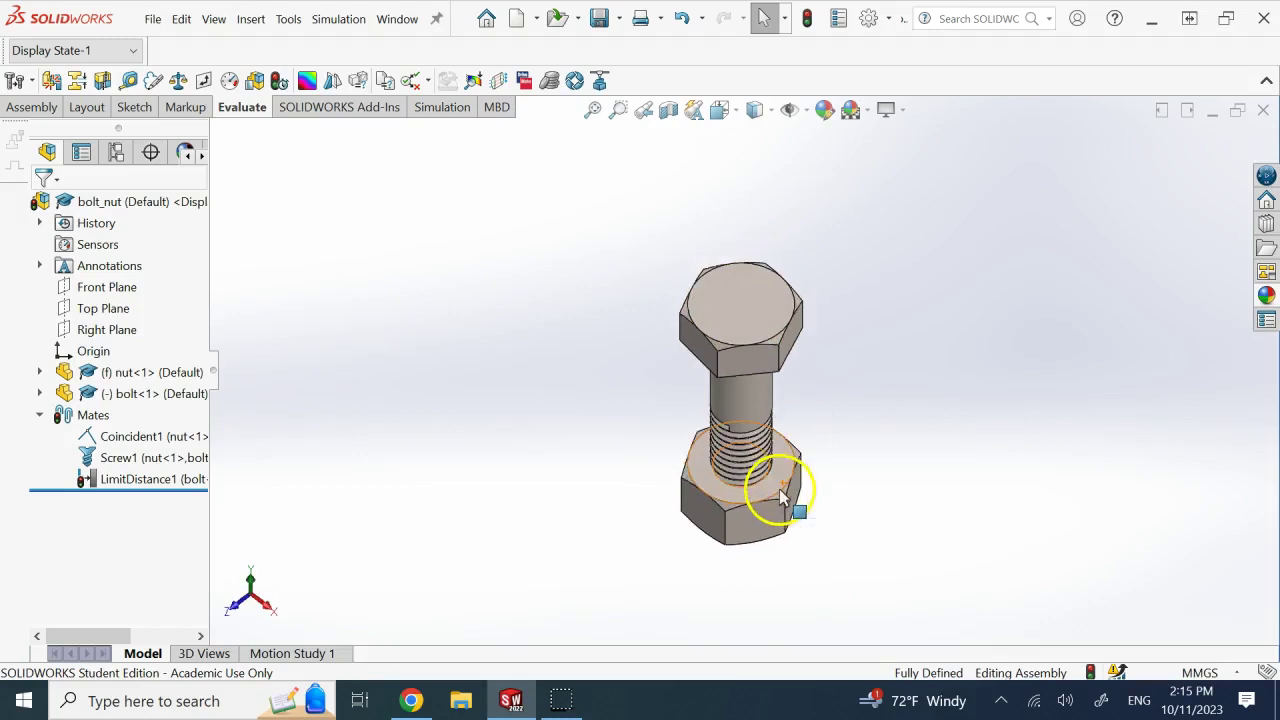
scroll(792, 495, down, 2)
key(ctrl+1)
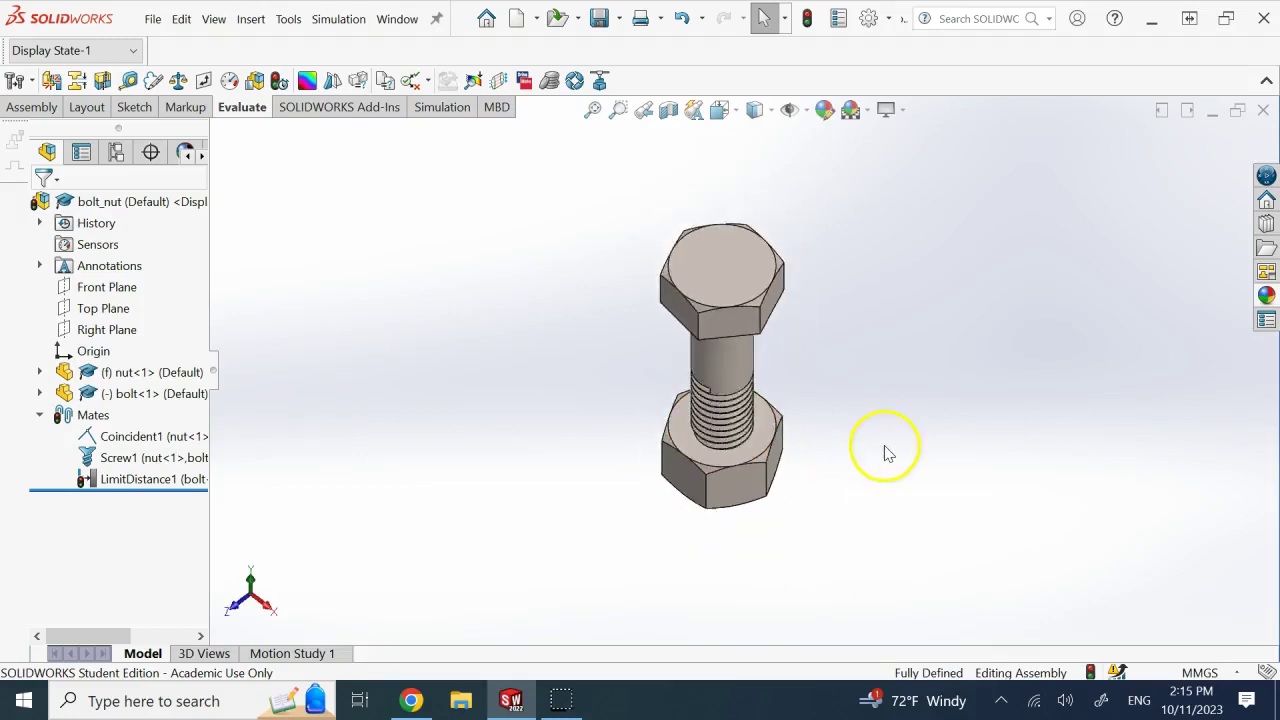
key(Down)
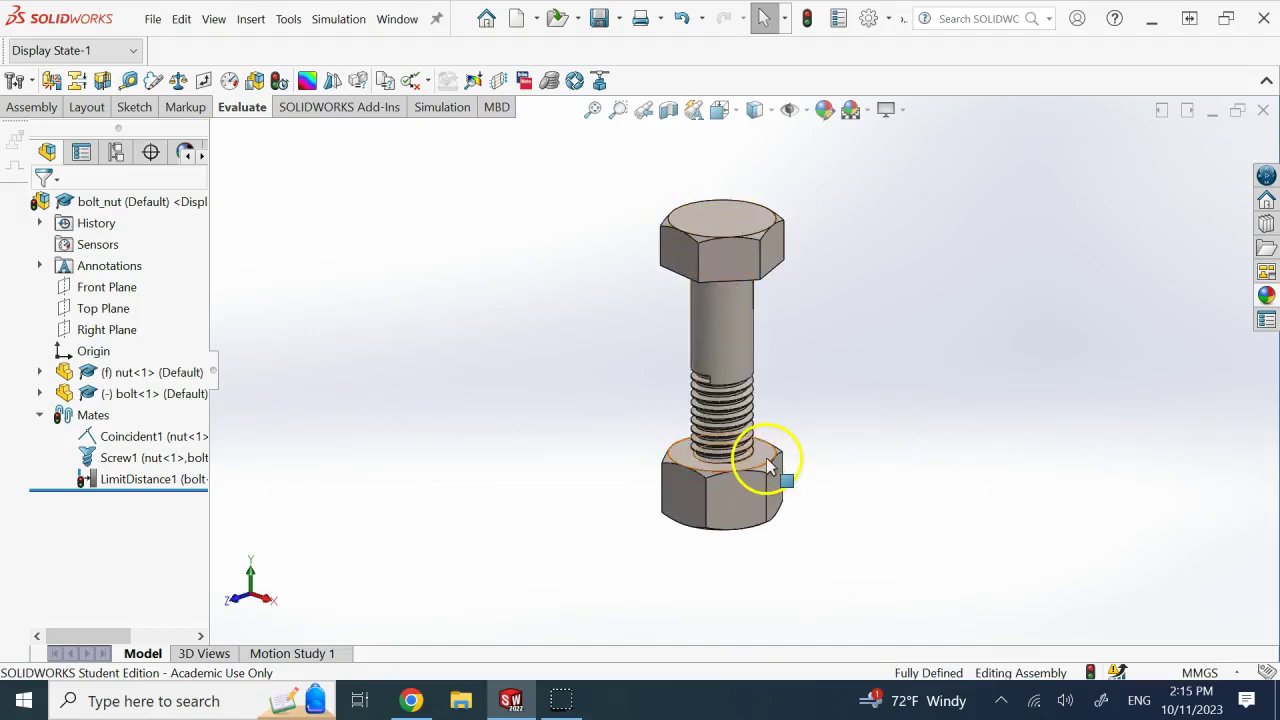
scroll(768, 462, down, 2)
scroll(766, 450, up, 4)
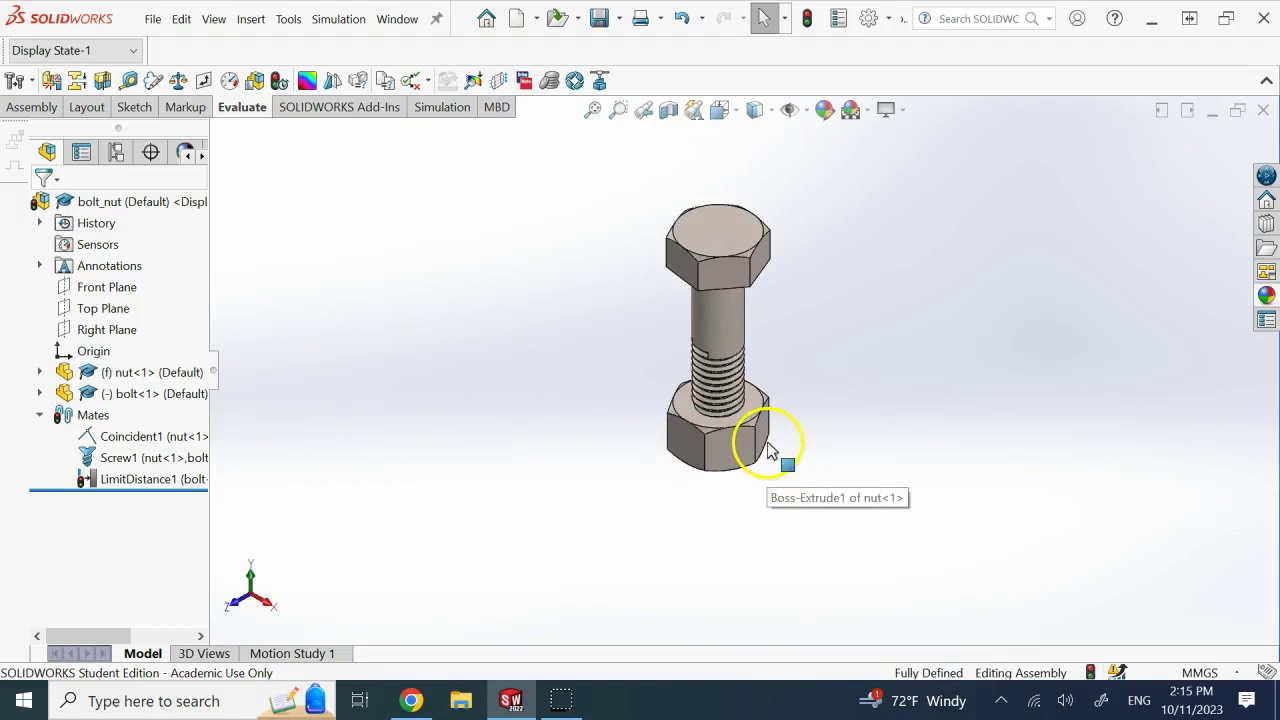
scroll(749, 340, down, 4)
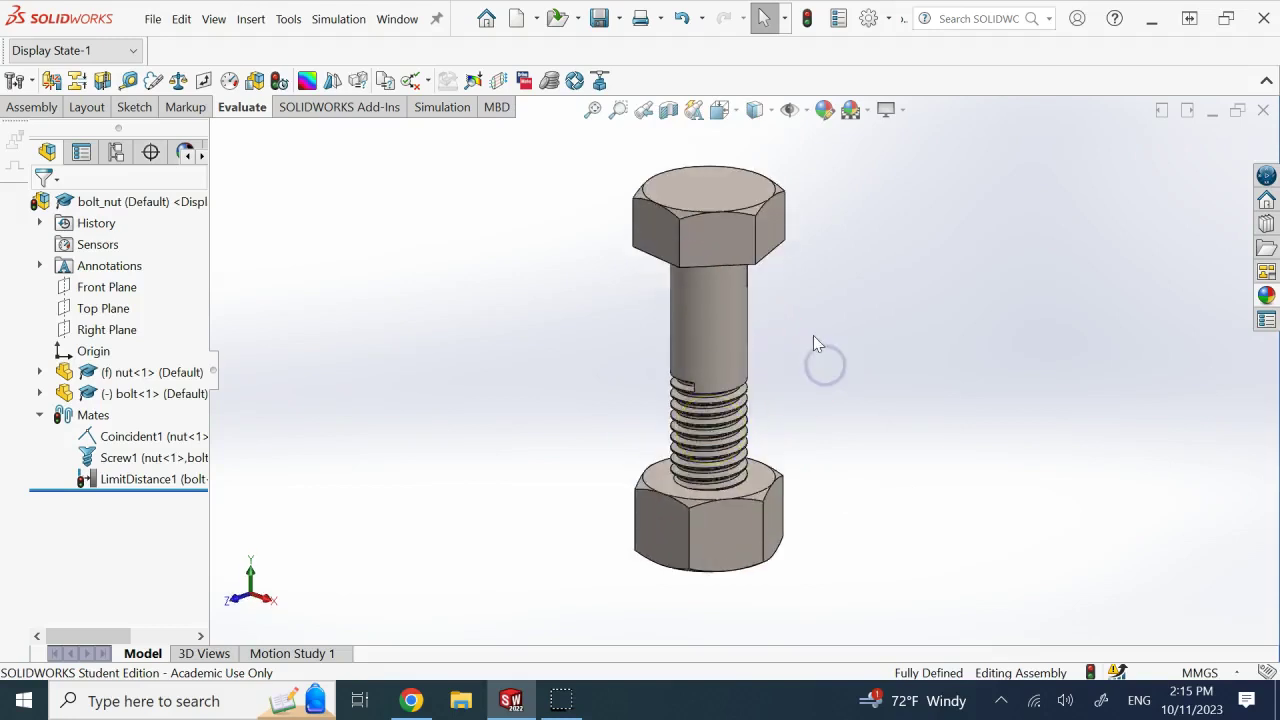
scroll(813, 334, up, 1)
scroll(813, 330, down, 1)
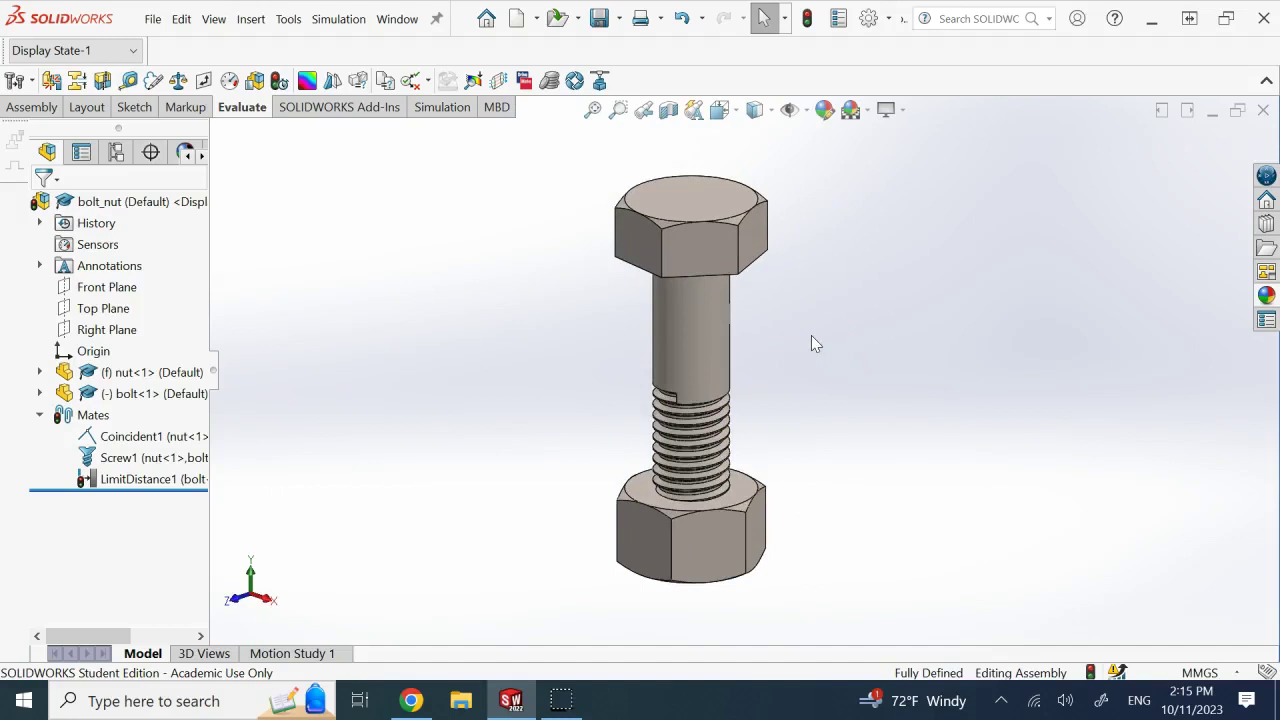